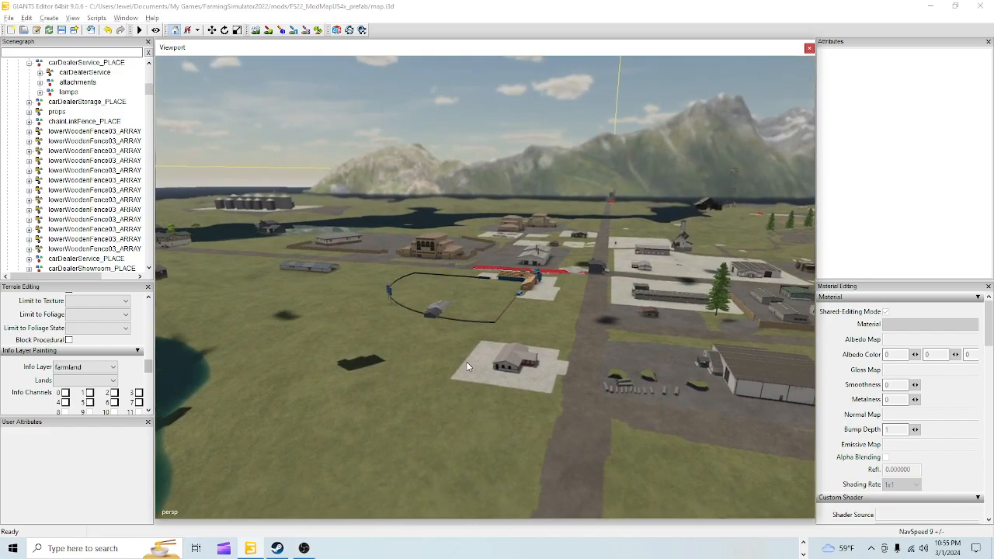
Duplicate the carDealerOffice building that stands on the concrete pad beside the main road
left_click(504, 361)
scroll(88, 204, "up", 2)
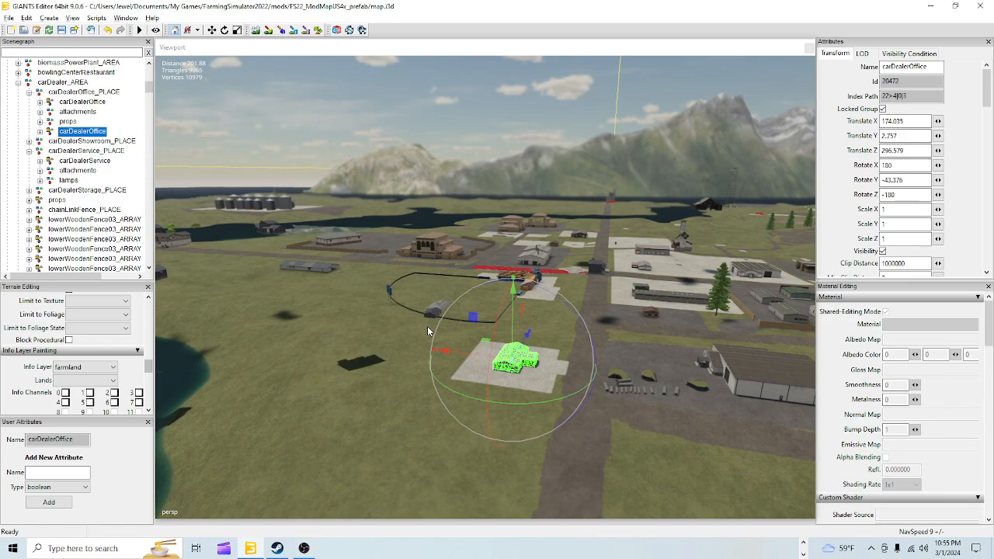
key("ctrl+d")
Place the duplicated carDealerOffice on the open grass beside the fenced brown building, at about X 422, Z -138
middle_click_drag(457, 325, 599, 331)
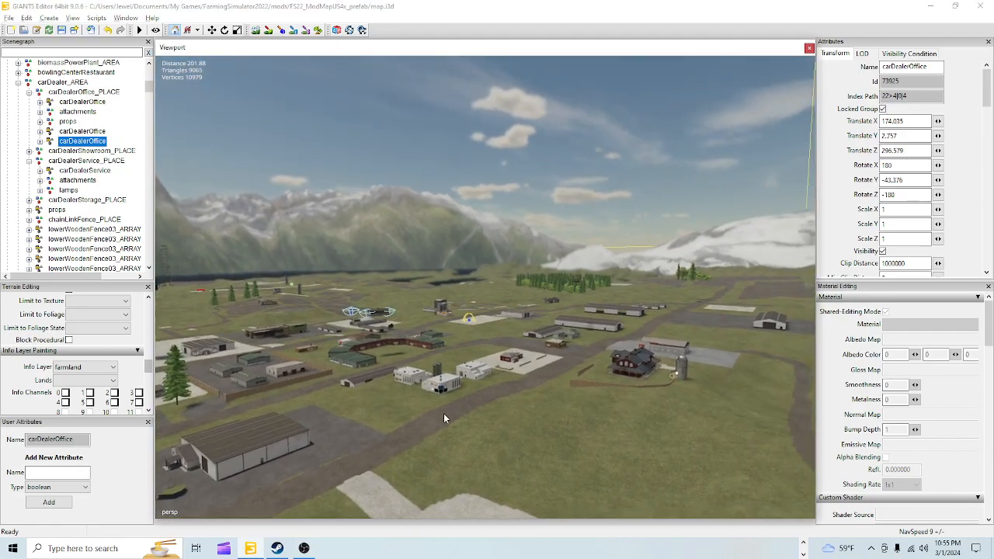
scroll(446, 413, "up", 2)
middle_click_drag(386, 387, 527, 296)
right_click_drag(417, 432, 567, 326, "alt")
right_click_drag(329, 430, 980, 5, "alt")
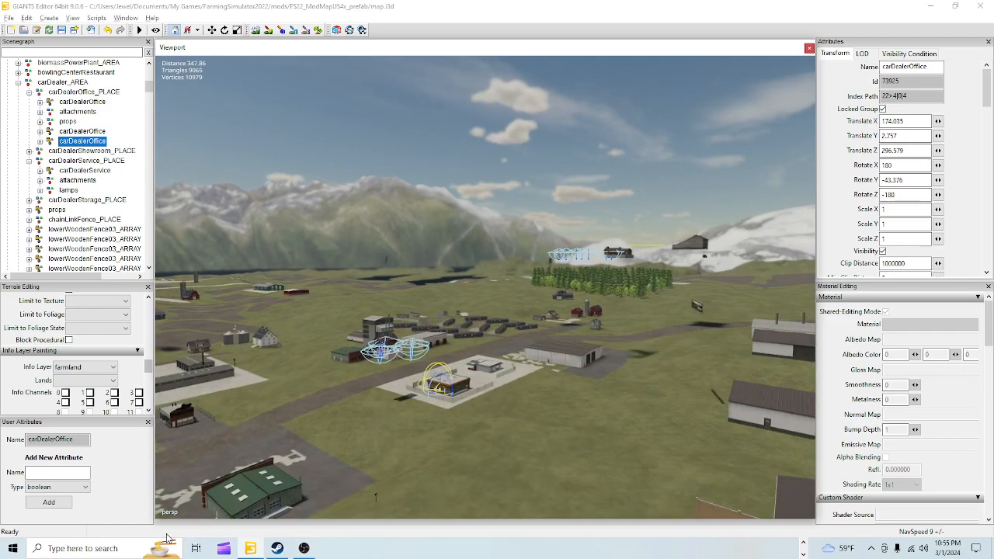
right_click_drag(270, 456, 895, 93, "alt")
left_click_drag(643, 252, 493, 349, "alt")
middle_click_drag(493, 355, 368, 351)
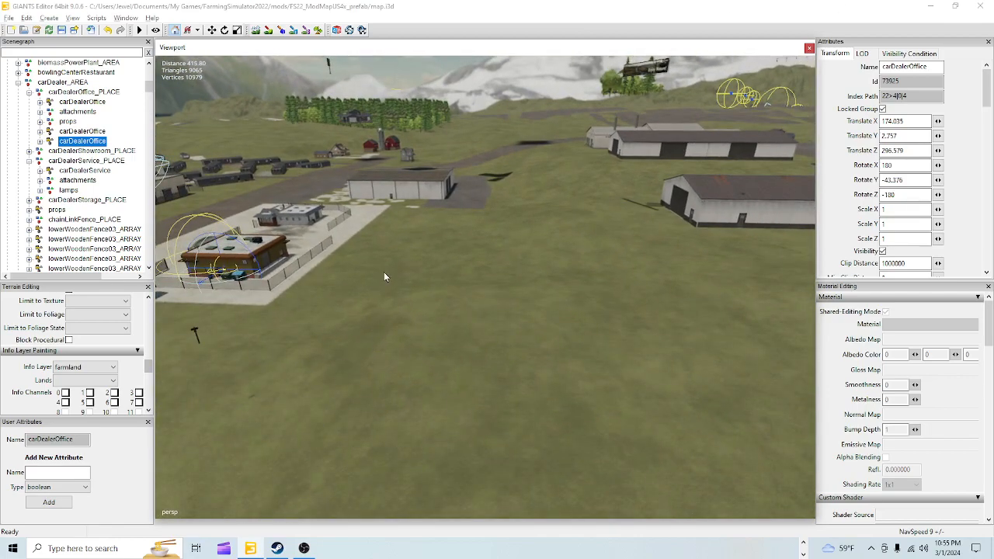
key("ctrl+b")
left_click(439, 268)
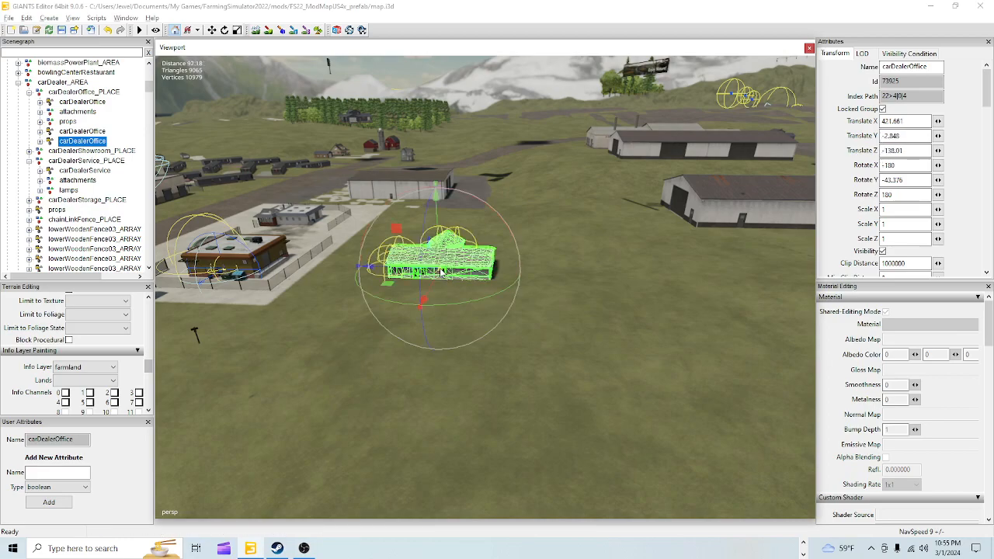
Rotate the duplicated carDealerOffice about its vertical axis to a Y rotation of about 42 degrees
left_click_drag(450, 306, 486, 336)
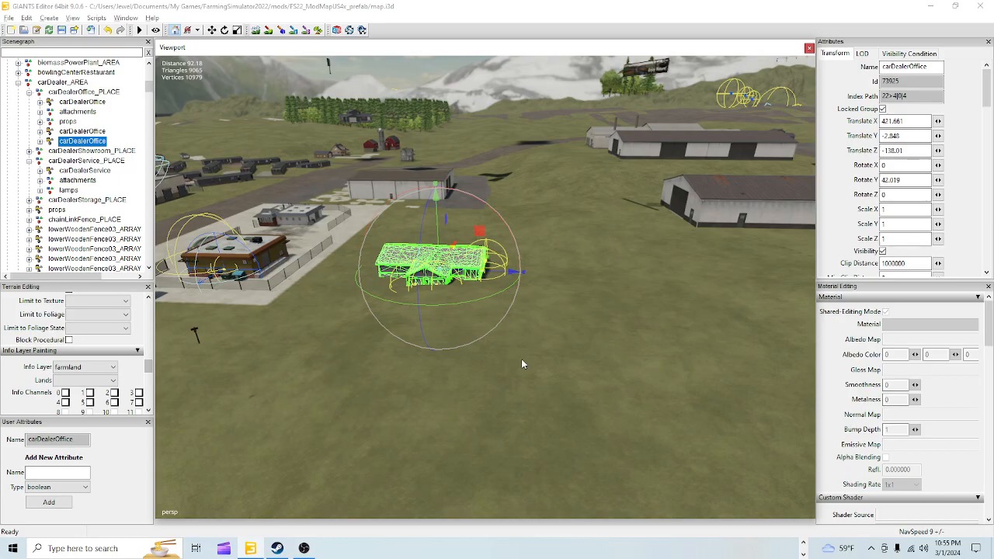
scroll(501, 396, "up", 5)
scroll(554, 359, "up", 3)
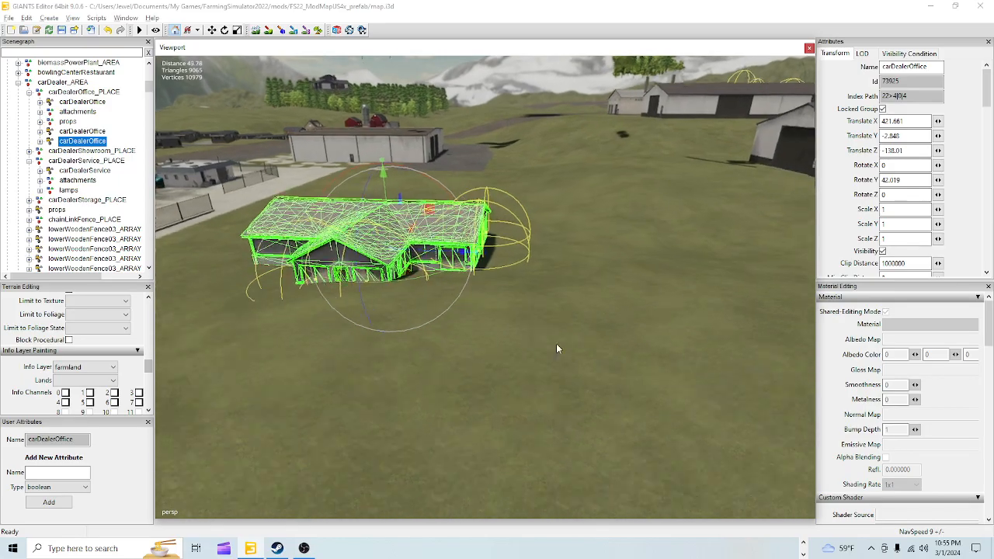
Raise the duplicated carDealerOffice out of the ground to a Y position of about -1.29
left_click_drag(576, 317, 368, 340, "alt")
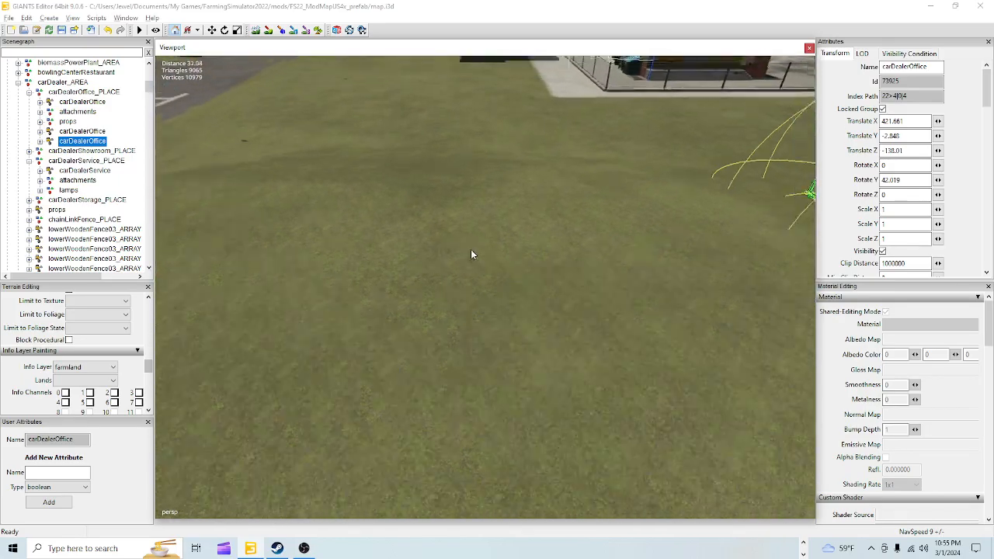
middle_click_drag(478, 223, 398, 344, "alt")
left_click_drag(398, 347, 373, 224, "alt")
left_click_drag(308, 262, 498, 399, "alt")
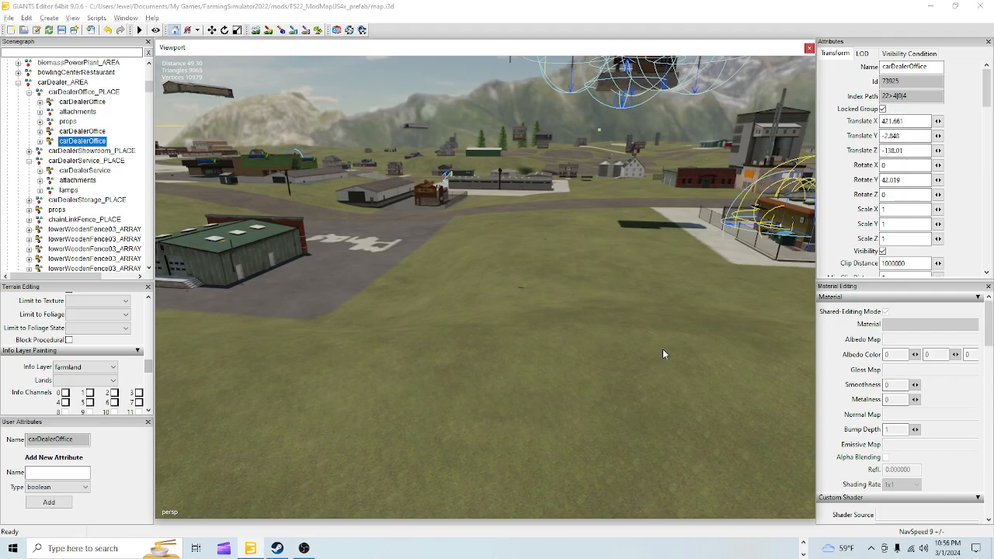
left_click_drag(620, 334, 722, 348, "alt")
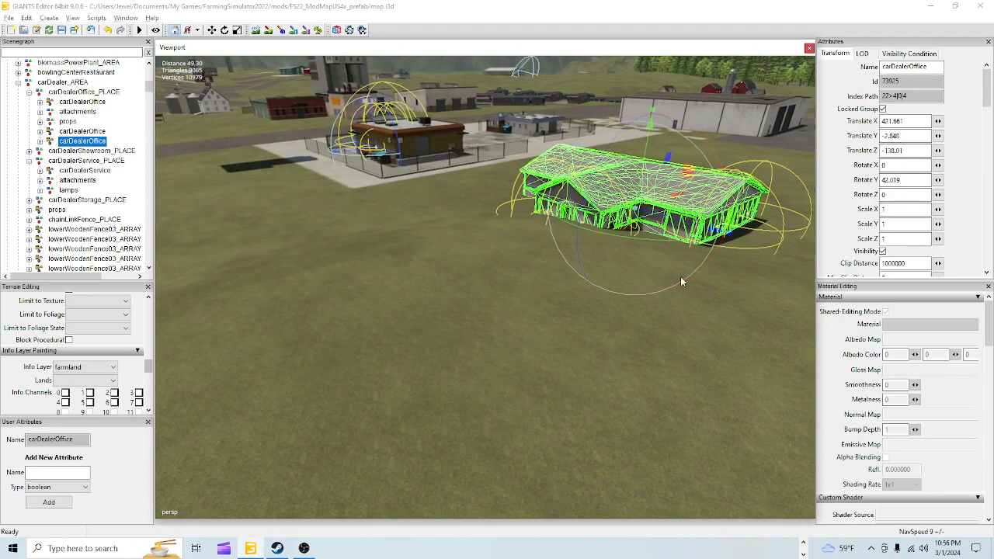
mouse_move(642, 169)
left_mouse_down()
mouse_move(641, 139)
mouse_move(634, 154)
left_mouse_up()
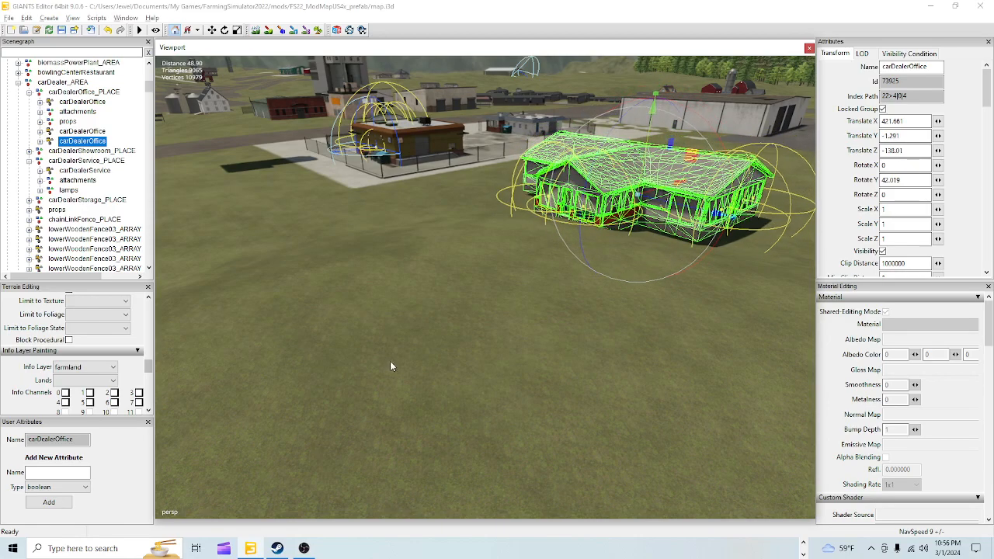
Inspect the placed office copy from several sides and survey the neighbouring lots and roads
left_click_drag(396, 362, 435, 284, "alt")
scroll(436, 284, "up", 4)
scroll(436, 320, "down", 4)
left_click_drag(497, 227, 365, 191, "alt")
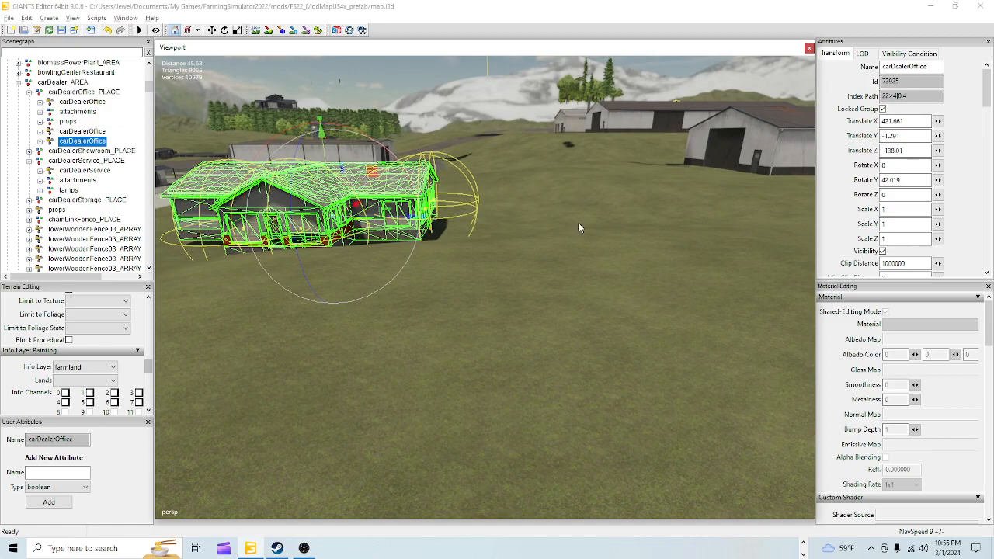
left_click_drag(578, 222, 568, 303, "alt")
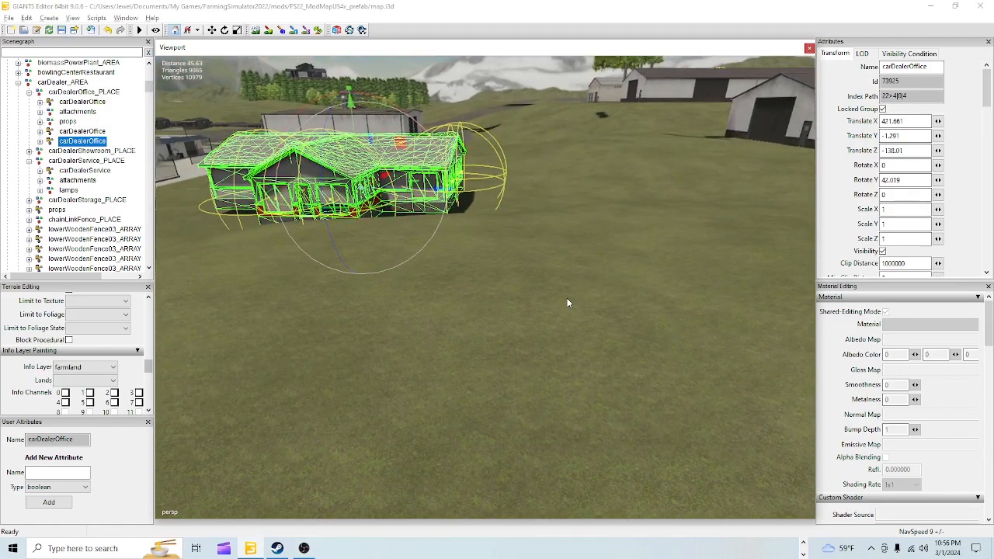
right_click_drag(567, 303, 386, 449, "alt")
right_click_drag(514, 222, 416, 336, "alt")
left_click_drag(417, 335, 722, 370, "alt")
left_click_drag(190, 377, 466, 380, "alt")
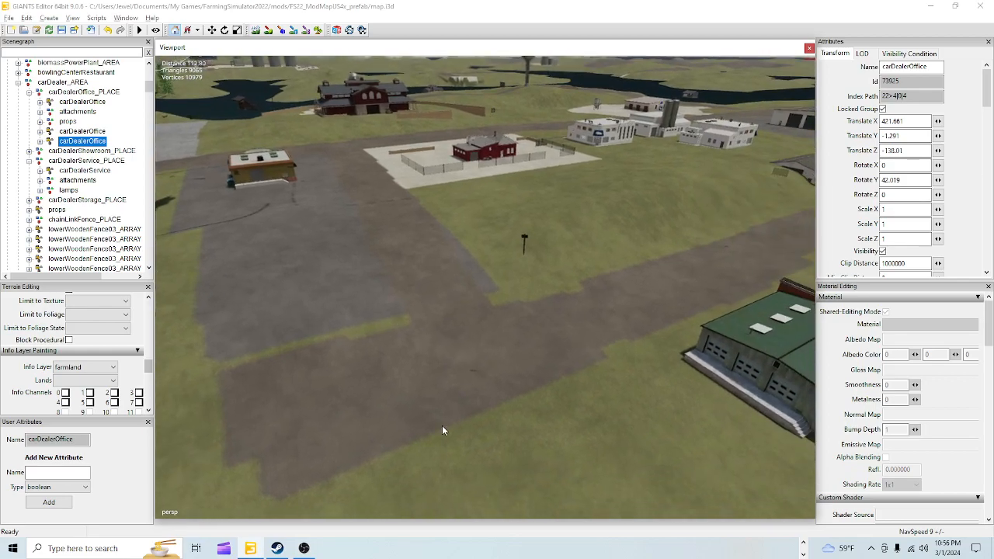
scroll(411, 441, "up", 3)
left_click_drag(392, 449, 608, 96, "alt")
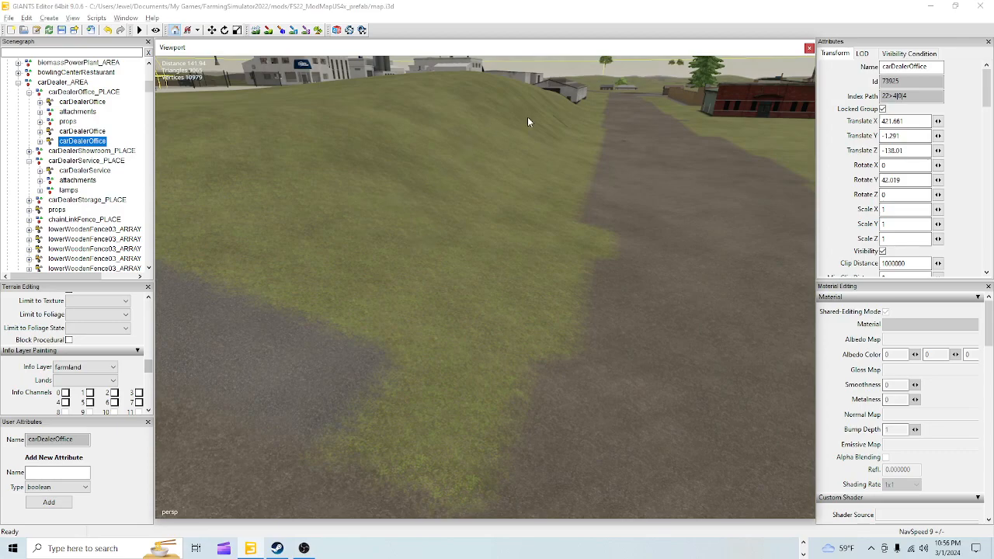
left_click_drag(593, 181, 446, 272, "alt")
Select the carDealerStorage_PLACE group and examine where its storage building and attachments sit on the map
left_click(448, 271)
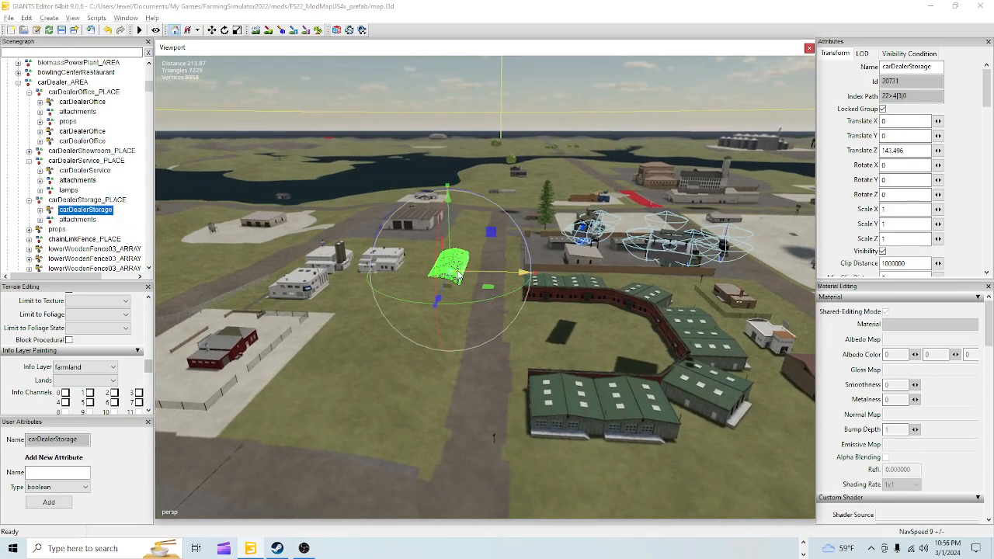
left_click(103, 200)
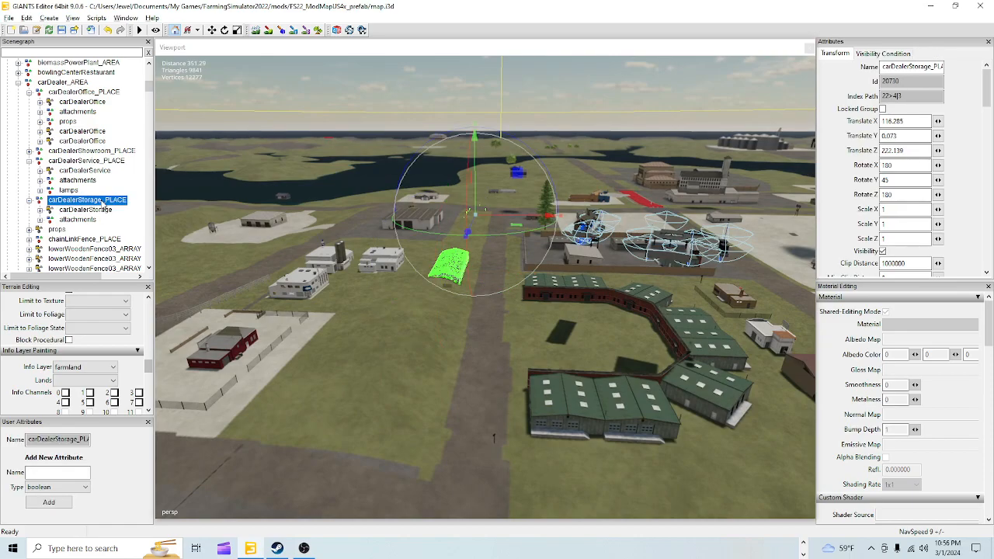
left_click_drag(303, 273, 225, 458, "alt")
left_click_drag(375, 371, 858, 344, "alt")
left_click_drag(419, 389, 561, 390, "alt")
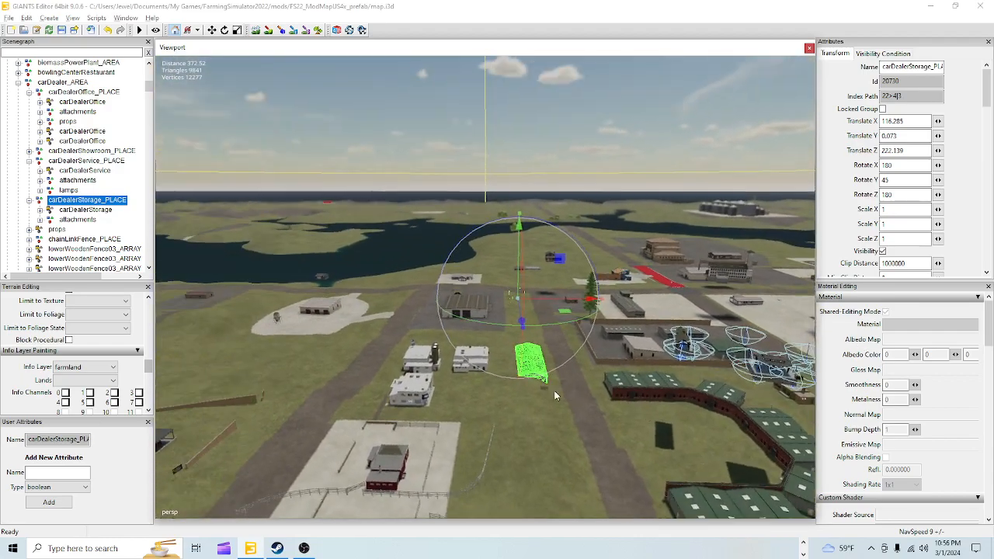
right_click_drag(563, 394, 828, 75, "alt")
right_click_drag(434, 349, 551, 337, "alt")
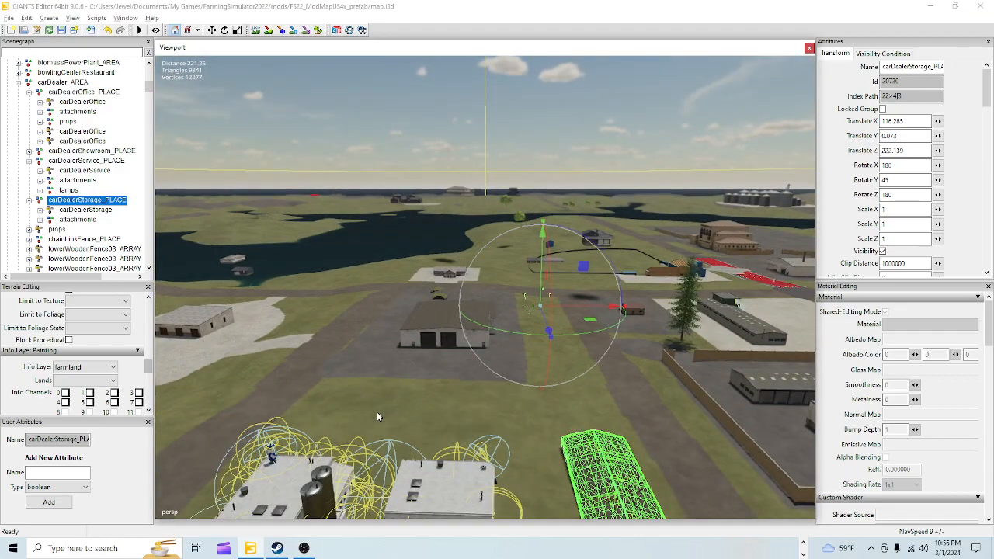
right_click_drag(377, 412, 539, 263, "alt")
left_click_drag(373, 365, 439, 412, "alt")
right_click_drag(438, 410, 752, 234, "alt")
right_click_drag(430, 407, 682, 103, "alt")
left_click_drag(437, 365, 478, 313, "alt")
right_click_drag(435, 354, 637, 125, "alt")
left_click_drag(521, 261, 454, 351, "alt")
right_click_drag(453, 350, 401, 369)
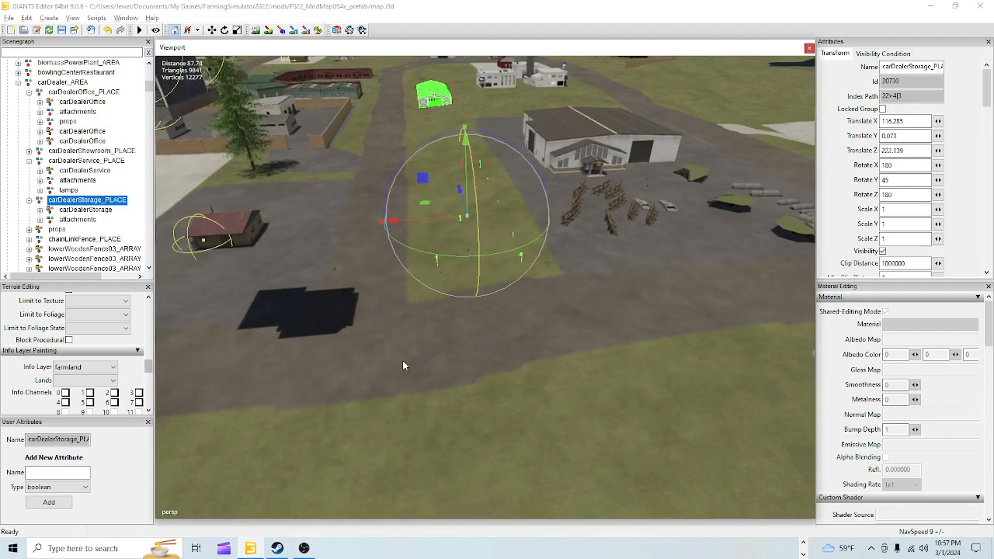
right_click_drag(383, 331, 343, 218)
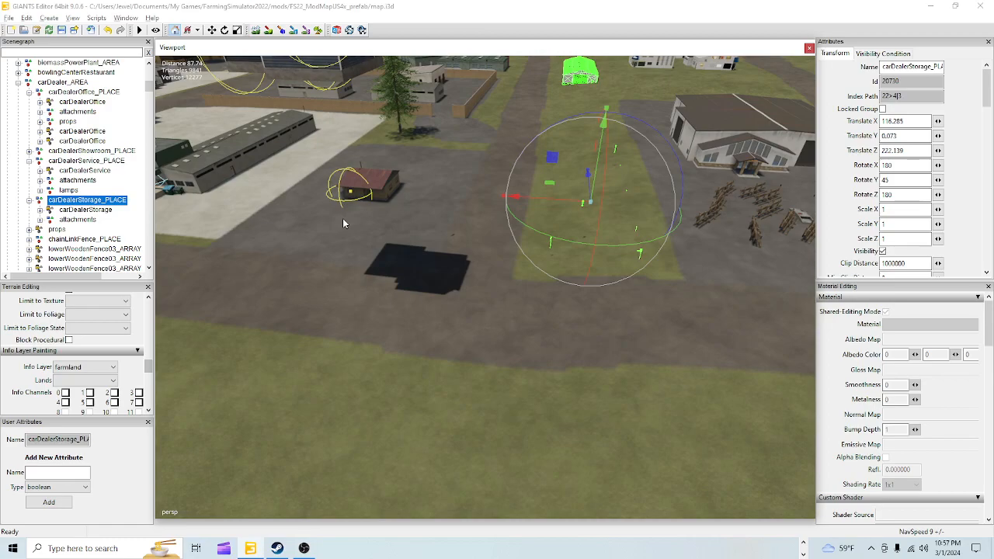
Delete the carDealerStorage_PLACE group together with its storage building and attachments
left_click(110, 225)
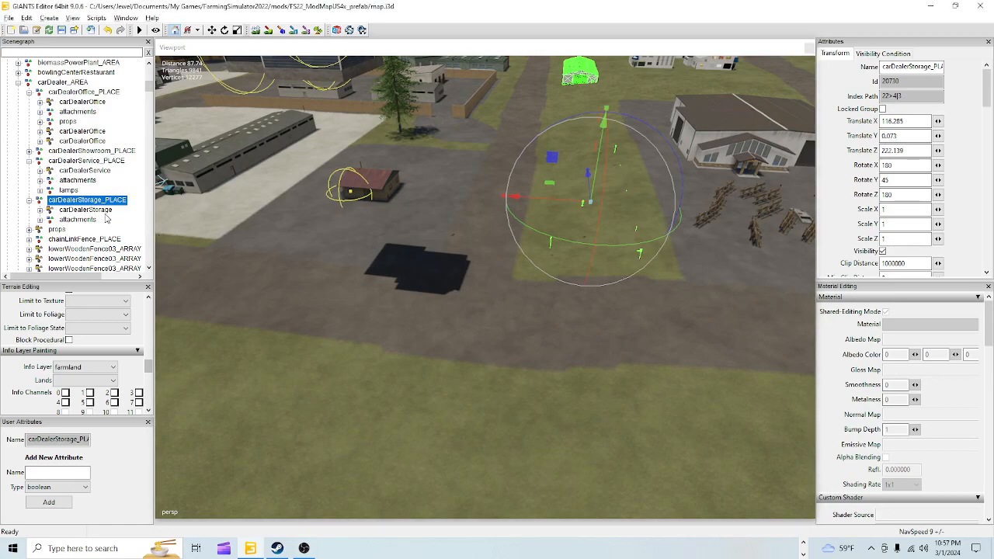
left_click(106, 215)
left_click(106, 203)
left_click(98, 210)
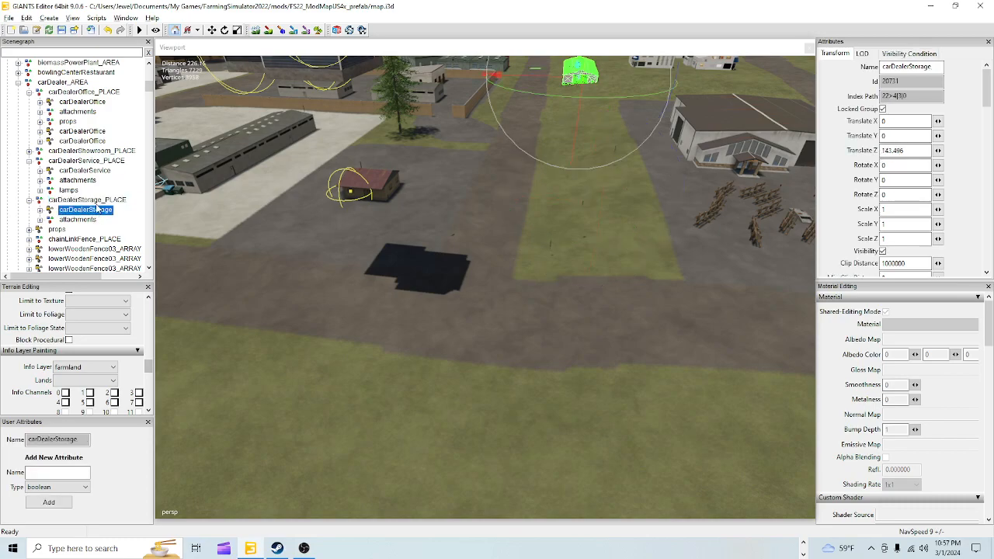
left_click(98, 200)
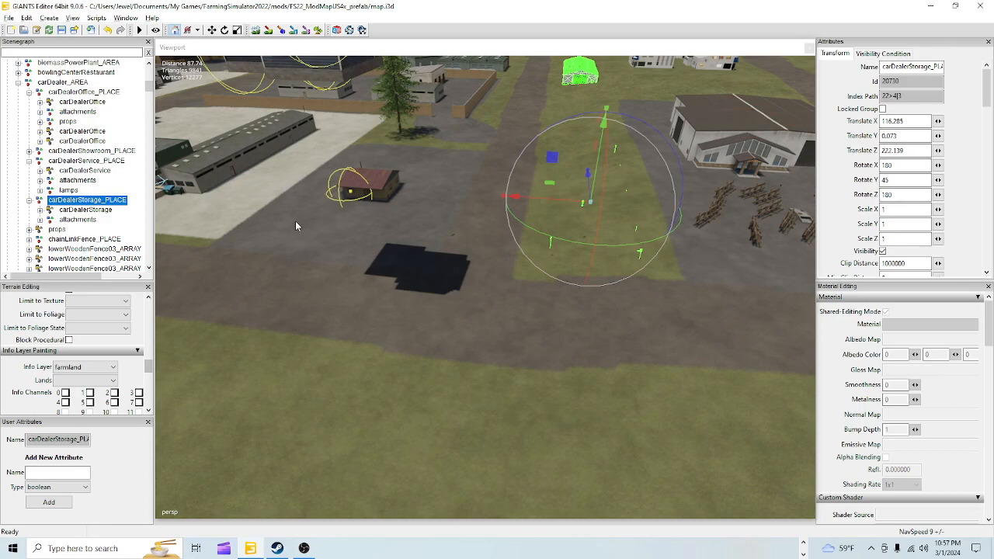
key("Delete")
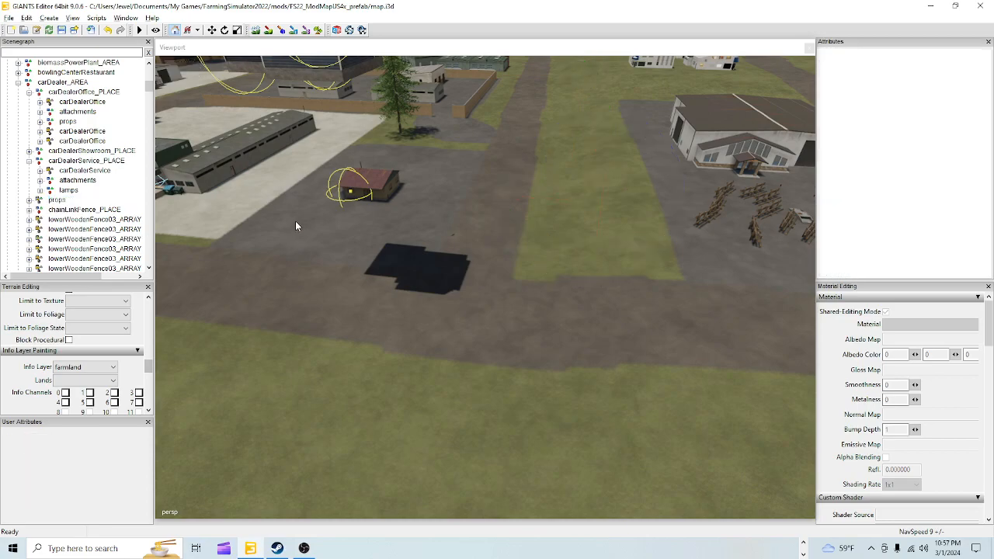
Examine the paved lot around the small red-roofed building and the dark building-shaped patch on the road
left_click_drag(331, 392, 351, 348, "alt")
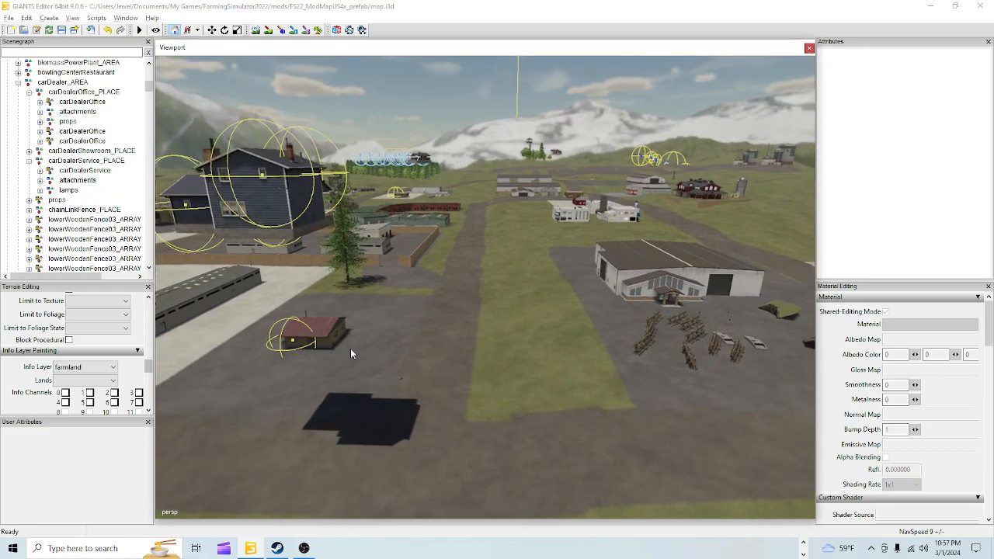
right_click_drag(350, 349, 353, 349)
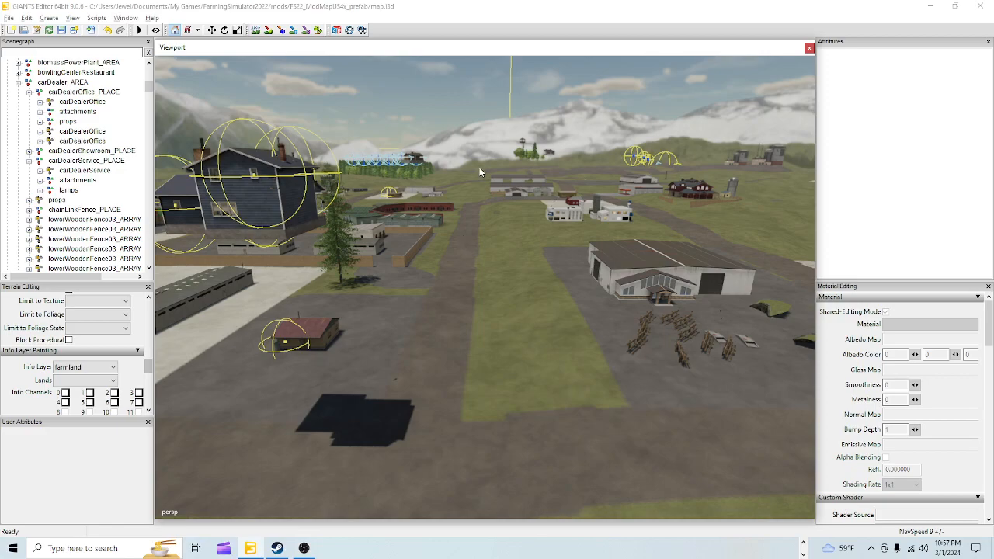
left_click_drag(510, 409, 468, 422, "alt")
scroll(460, 334, "up", 4)
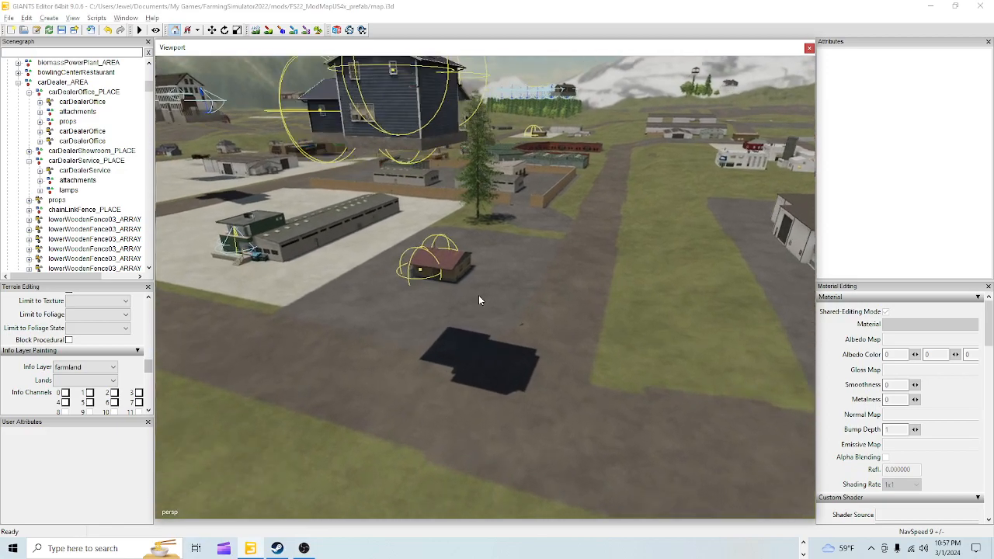
right_click_drag(522, 364, 562, 369)
left_click_drag(562, 365, 528, 397, "alt")
right_click_drag(528, 397, 559, 20, "alt")
scroll(510, 151, "up", 2)
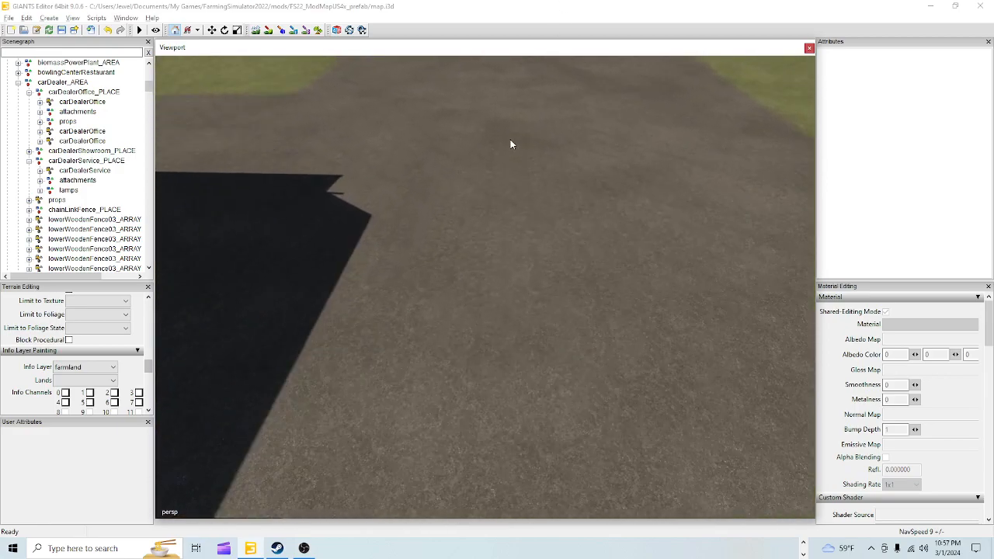
left_click_drag(510, 151, 516, 179, "alt")
scroll(516, 183, "down", 4)
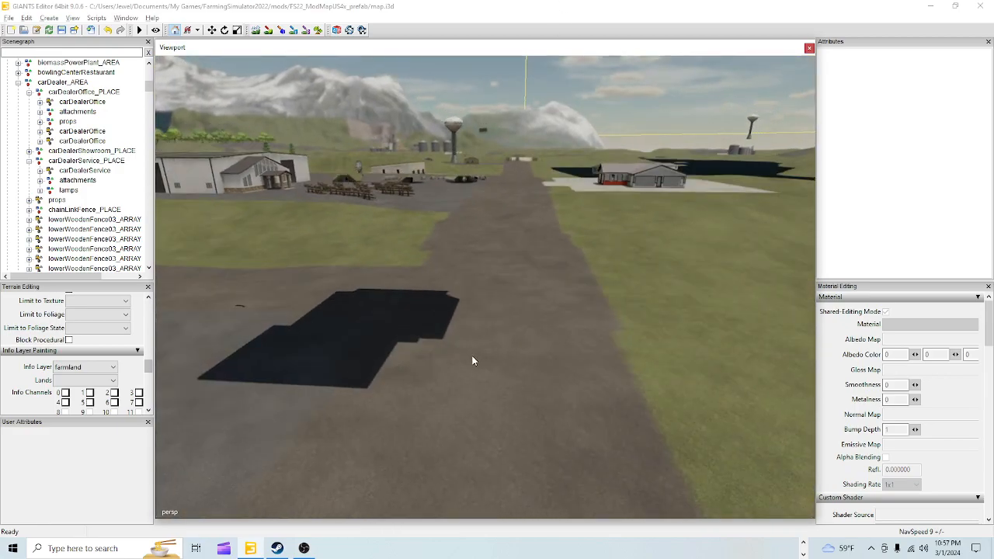
left_click_drag(473, 360, 416, 396, "alt")
right_click_drag(417, 396, 373, 239)
right_click_drag(476, 282, 668, 269)
right_click_drag(621, 247, 426, 291)
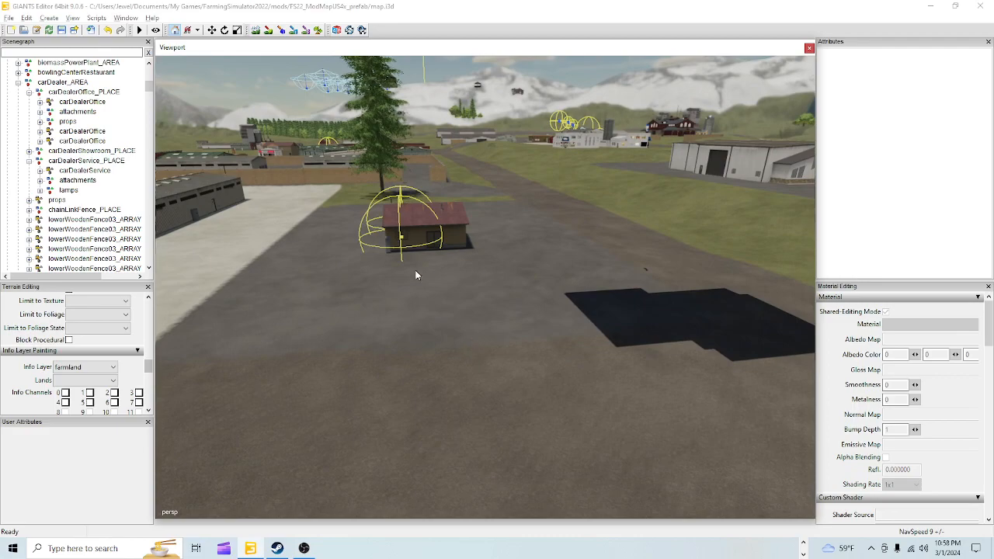
Activate terrain sculpting and bring the brush hardness, brush value and Sculpting Replace settings into view
left_click(155, 30)
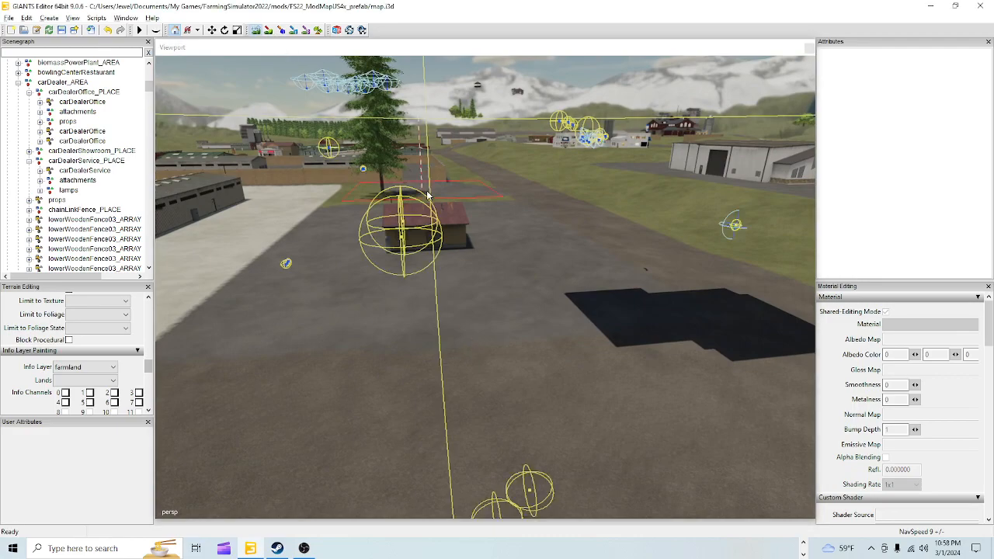
left_click(433, 296)
scroll(430, 295, "down", 5)
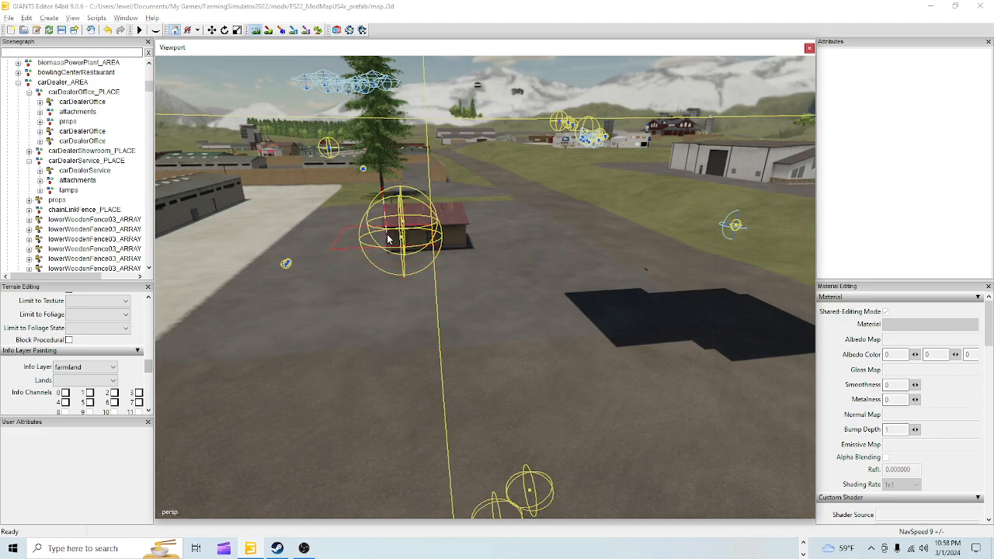
left_click(403, 276)
scroll(29, 317, "up", 4)
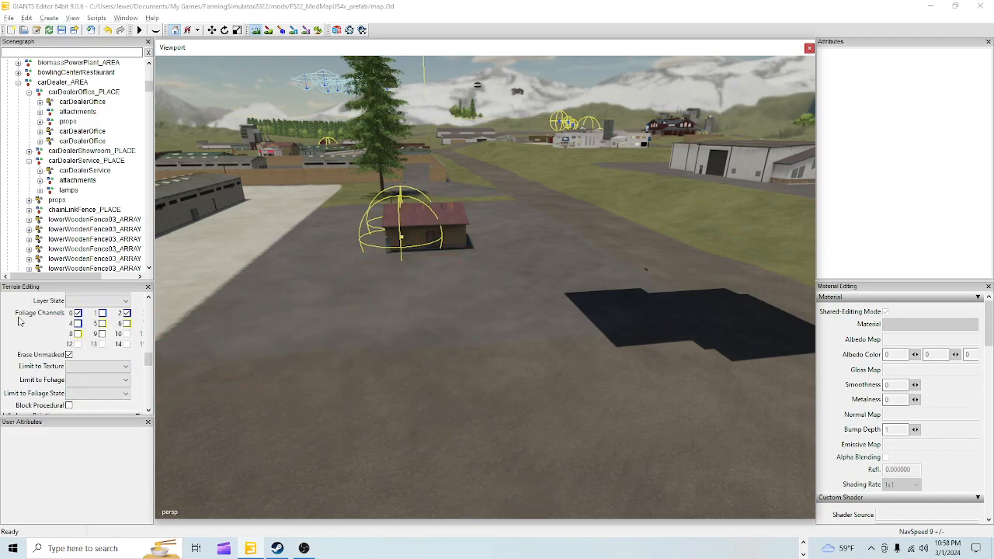
scroll(8, 317, "up", 3)
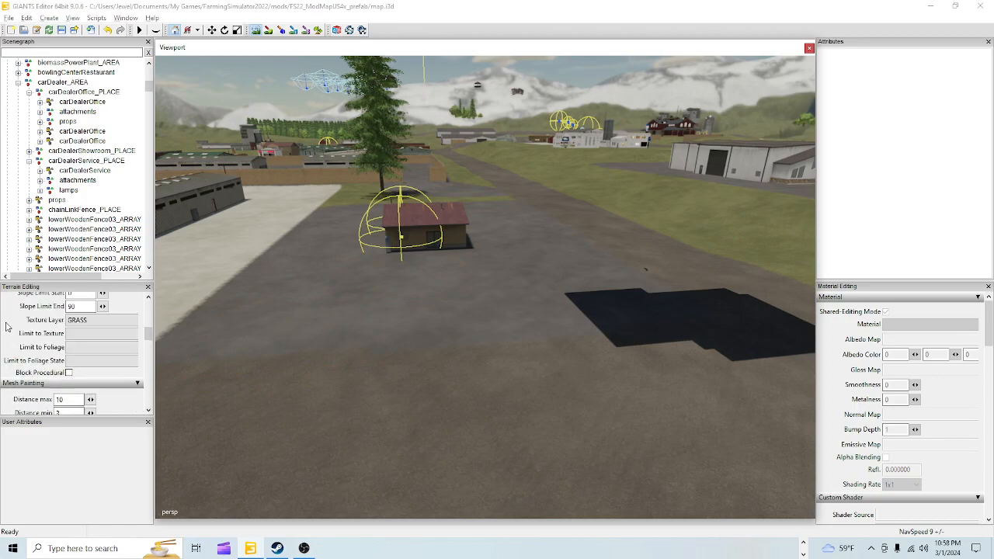
scroll(8, 327, "up", 3)
scroll(8, 322, "up", 3)
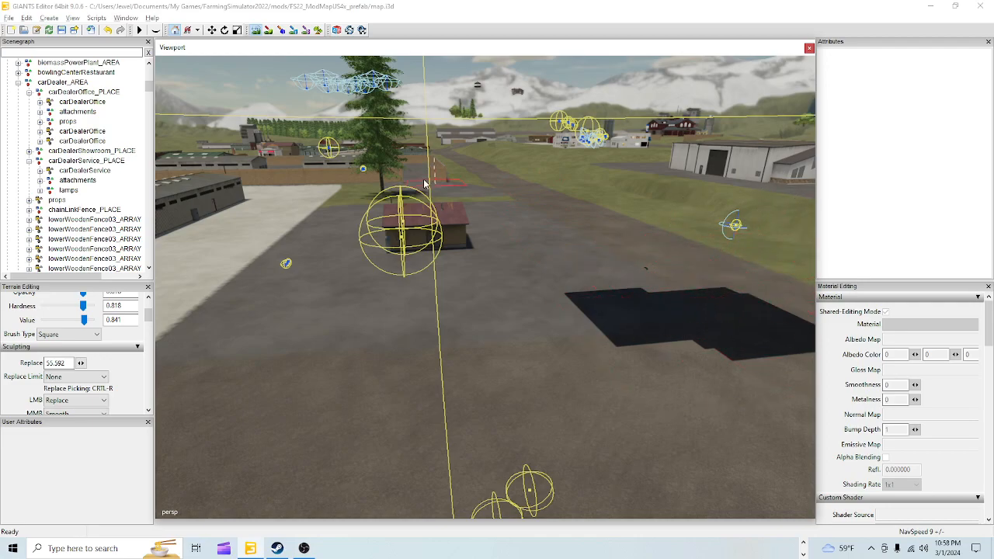
Leave terrain sculpting and inspect the paved lot, dirt road and grass verges near the small red-roofed building
left_click(258, 30)
mouse_move(357, 186)
left_mouse_down("alt")
mouse_move(407, 207)
mouse_move(694, 97)
mouse_move(640, 125)
mouse_move(637, 168)
mouse_move(467, 224)
mouse_move(340, 210)
mouse_move(545, 276)
mouse_move(469, 346)
left_mouse_up("alt")
right_click_drag(409, 390, 489, 108, "alt")
left_click_drag(453, 278, 458, 304, "alt")
right_click_drag(457, 303, 510, 204, "alt")
left_click_drag(511, 209, 471, 393, "alt")
right_click_drag(470, 393, 491, 315, "alt")
left_click_drag(491, 315, 413, 338, "alt")
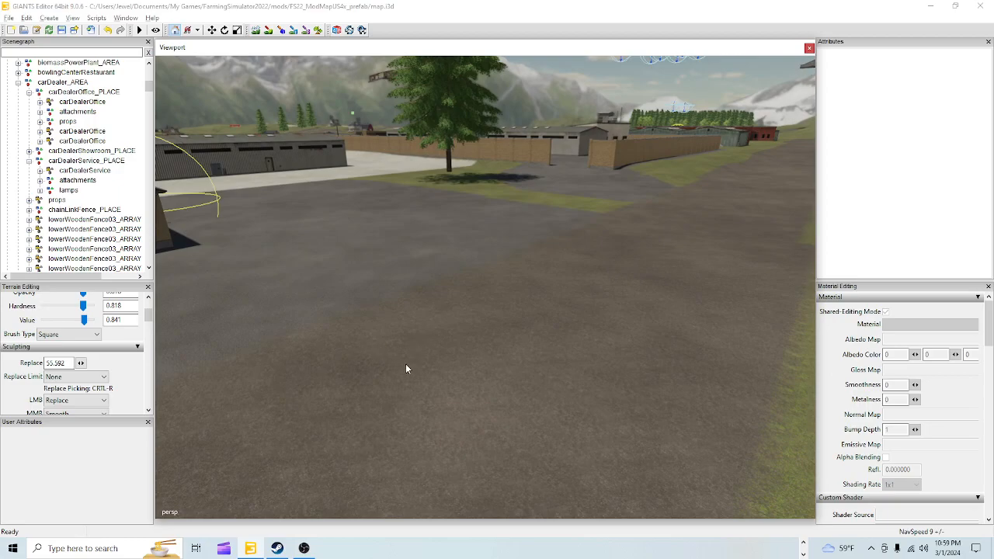
mouse_move(457, 385)
left_mouse_down("alt")
mouse_move(466, 399)
mouse_move(517, 371)
mouse_move(597, 217)
mouse_move(565, 383)
mouse_move(508, 369)
mouse_move(565, 172)
mouse_move(439, 383)
mouse_move(549, 368)
mouse_move(586, 386)
mouse_move(445, 386)
mouse_move(388, 477)
mouse_move(449, 368)
left_mouse_up("alt")
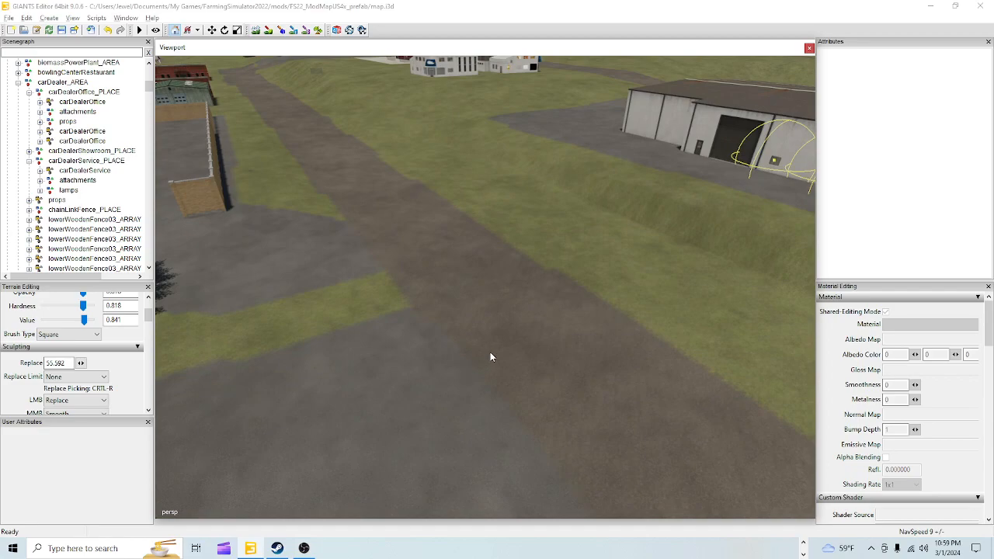
Examine the large white service building, its forecourt with the log fences, and the grass strip beside the road
left_click_drag(490, 357, 639, 350, "alt")
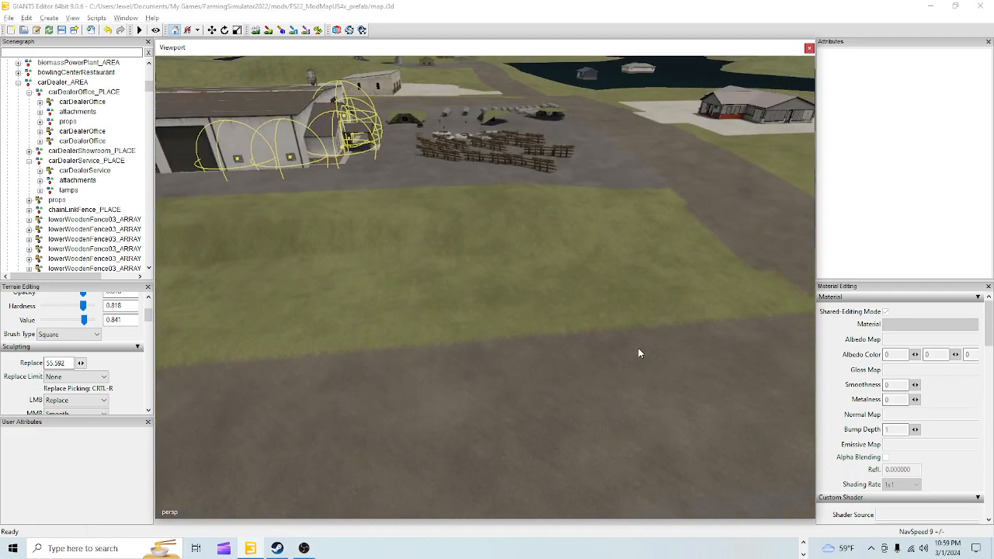
left_click_drag(438, 156, 338, 376, "alt")
scroll(438, 289, "up", 5)
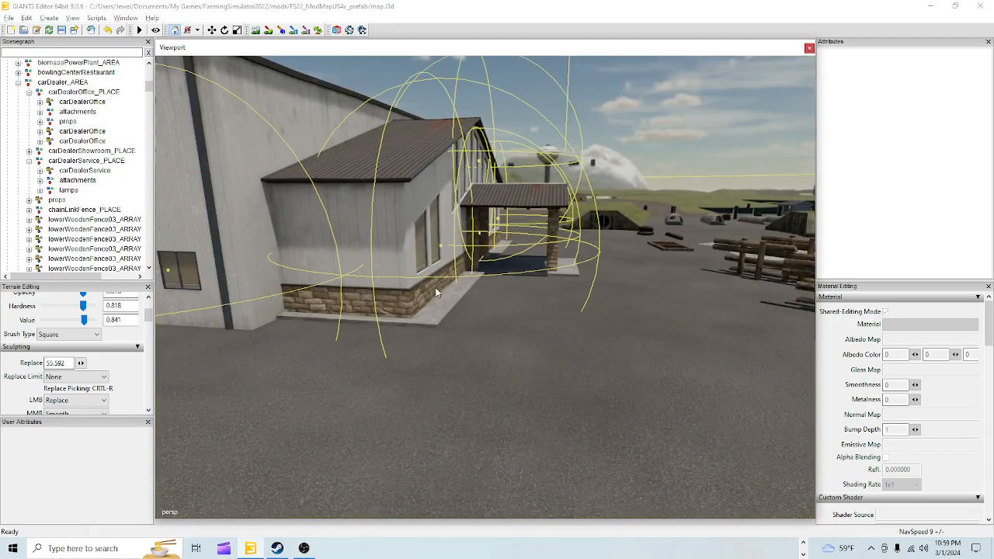
left_click_drag(437, 289, 340, 370, "alt")
scroll(339, 371, "up", 5)
left_click_drag(517, 336, 466, 432, "alt")
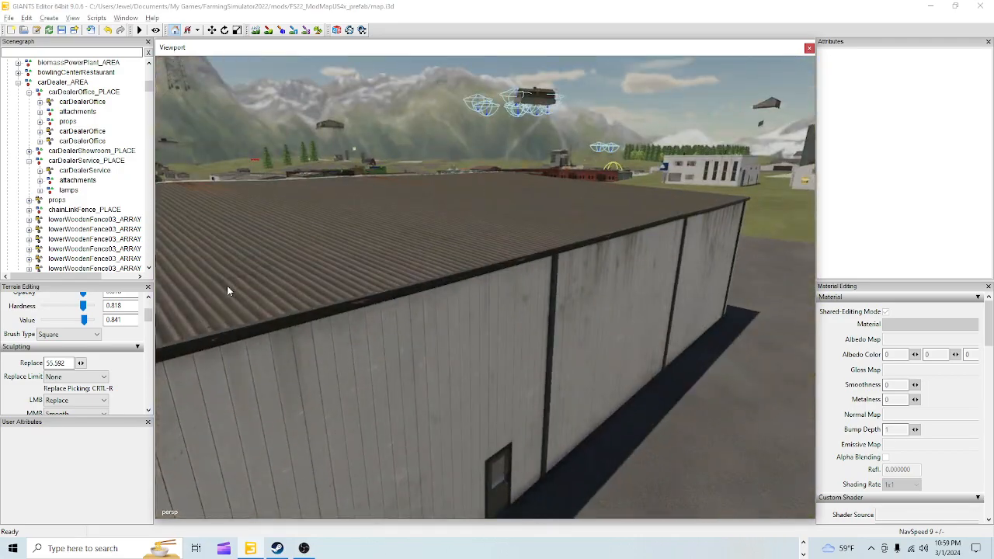
scroll(438, 358, "down", 5)
scroll(583, 314, "up", 3)
left_click_drag(535, 292, 585, 305, "alt")
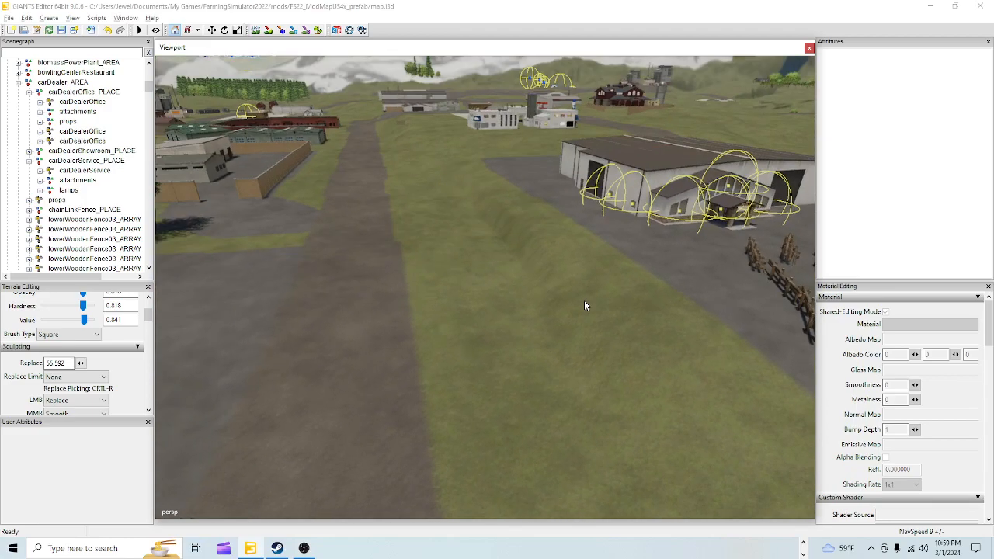
Check the terrain brush over the road and examine how the grass slopes towards the walled compound
left_click(256, 30)
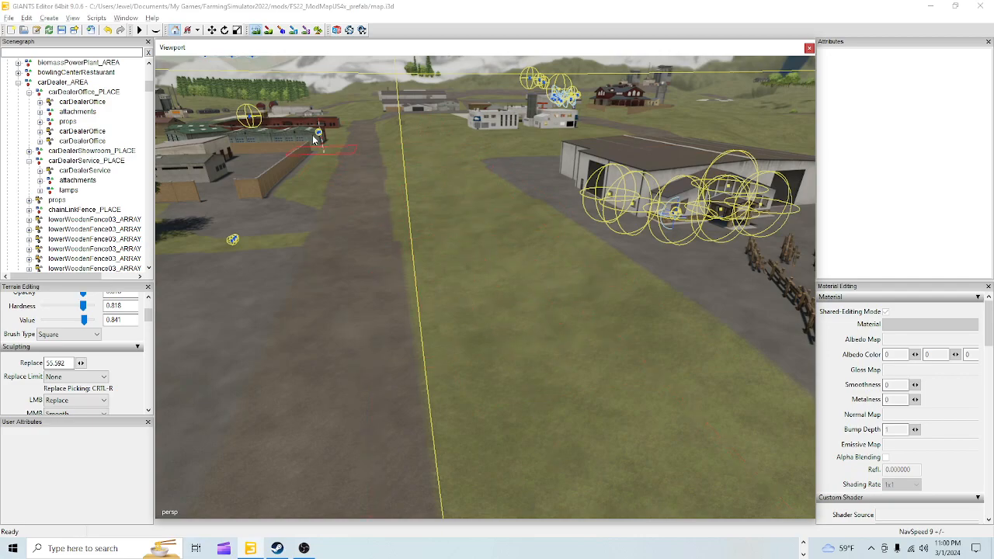
left_click(254, 31)
left_click_drag(401, 242, 398, 324, "alt")
right_click_drag(398, 325, 384, 11, "alt")
left_click_drag(497, 435, 501, 298, "alt")
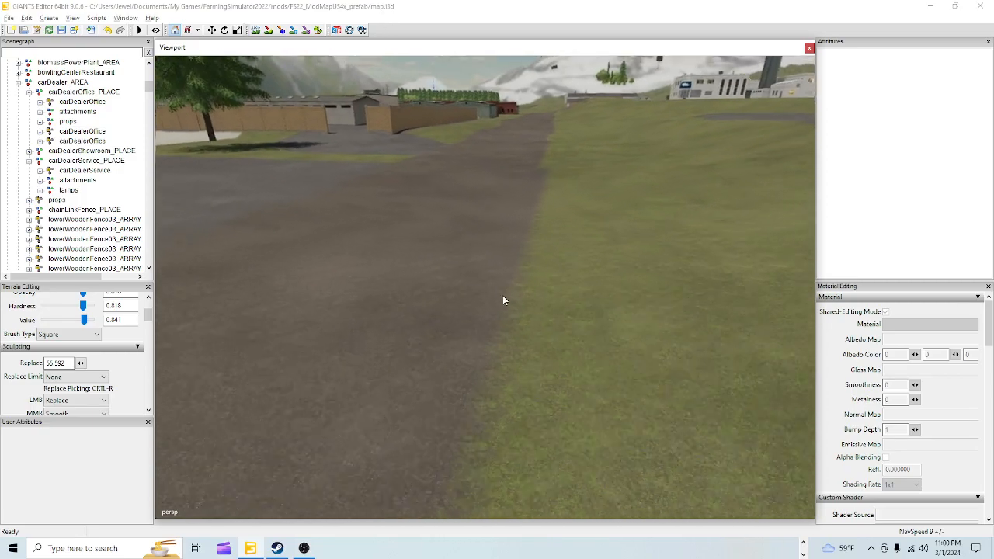
right_click_drag(502, 298, 506, 243, "alt")
left_click_drag(479, 271, 670, 263, "alt")
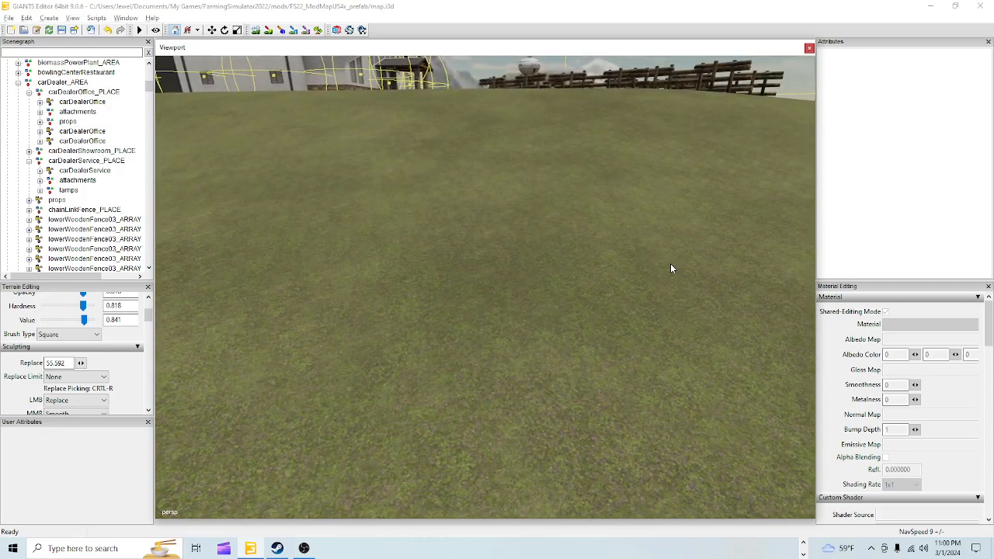
scroll(671, 264, "up", 2)
right_click_drag(671, 264, 624, 321, "alt")
left_click_drag(575, 319, 618, 309, "alt")
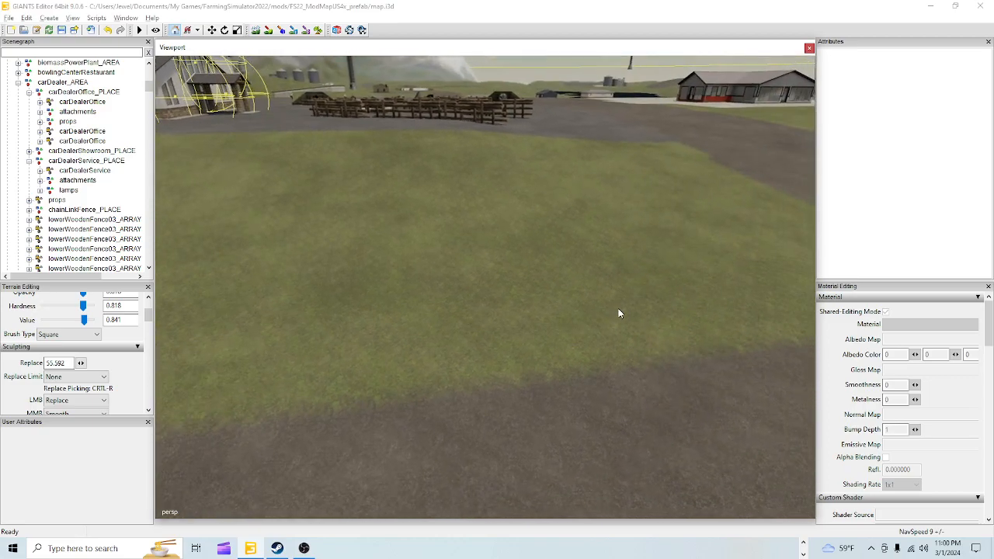
right_click_drag(625, 311, 599, 246)
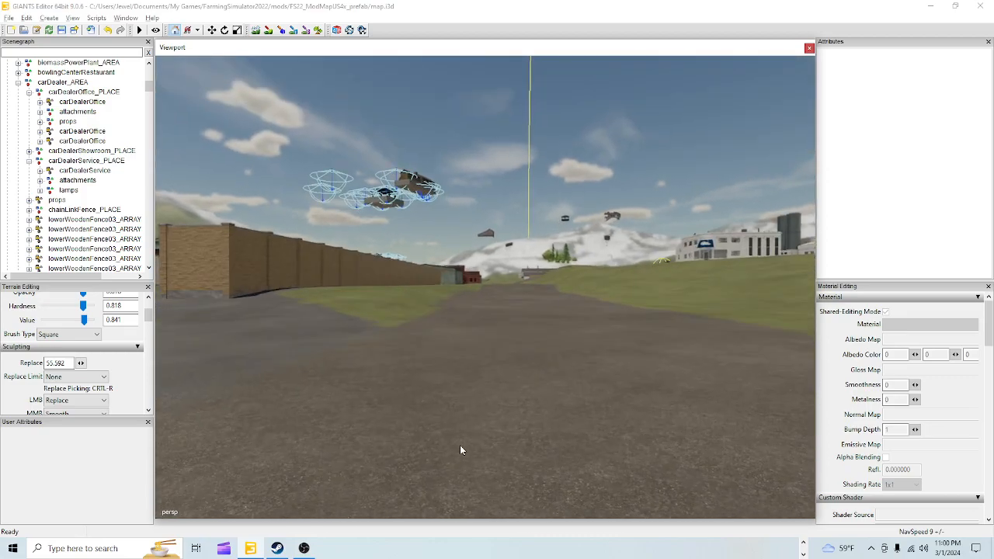
right_click_drag(461, 444, 489, 366)
right_click_drag(456, 258, 412, 421)
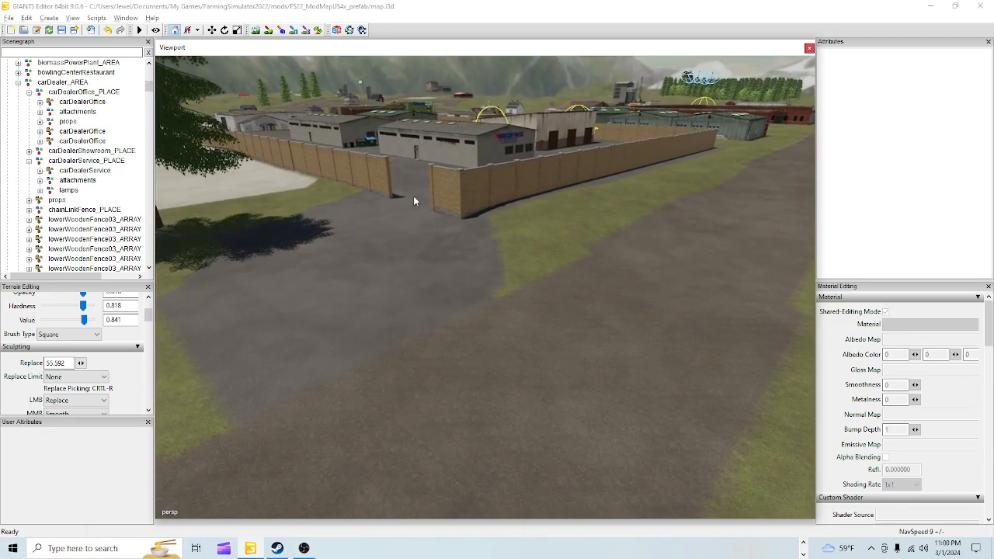
Sample the dirt road's height outside the walled compound as the sculpting Replace value, 55.591
left_click(256, 31)
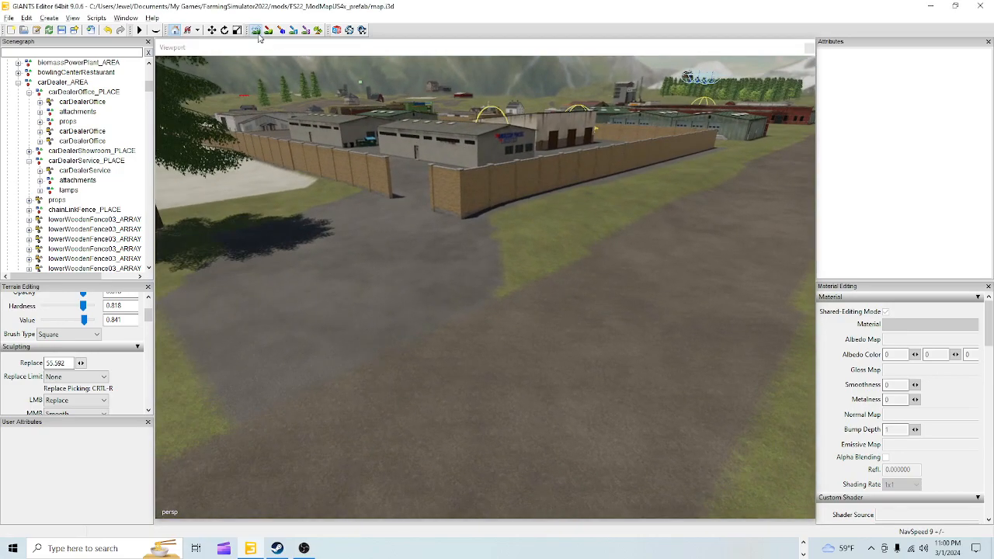
left_click(670, 245)
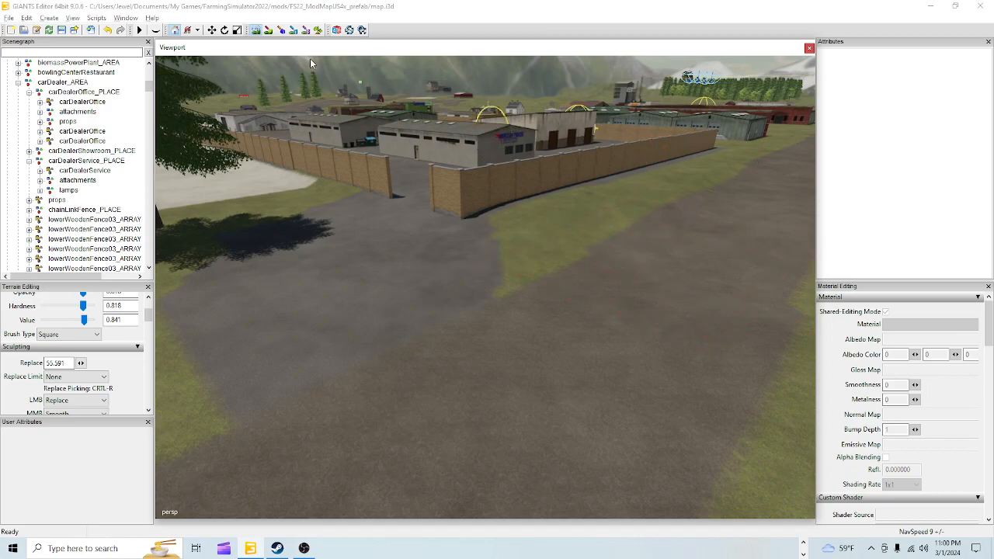
left_click(256, 31)
Sample the ground height beside the curved red brick building as the sculpting Replace value, 56.965
left_click_drag(334, 199, 393, 219, "alt")
right_click_drag(448, 325, 529, 257)
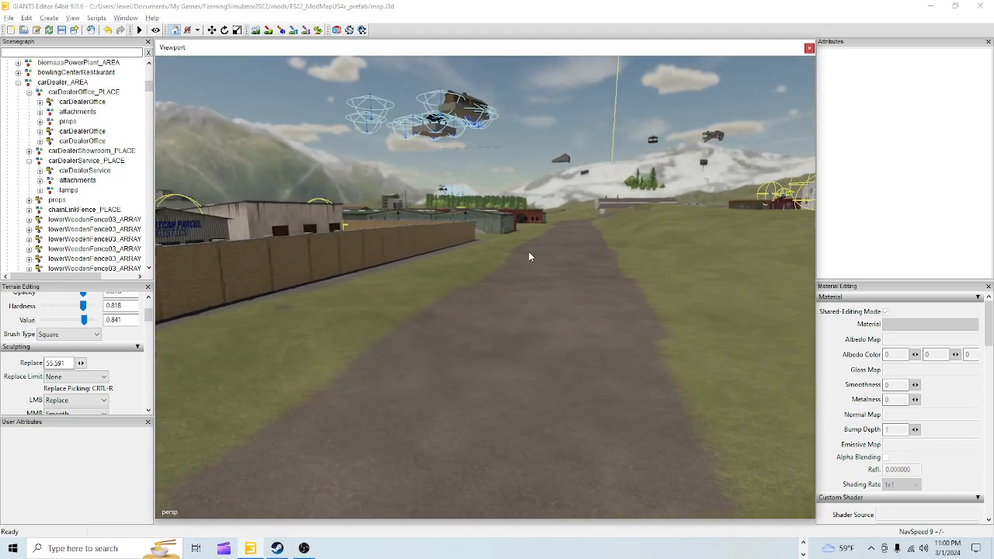
right_click_drag(577, 292, 435, 225)
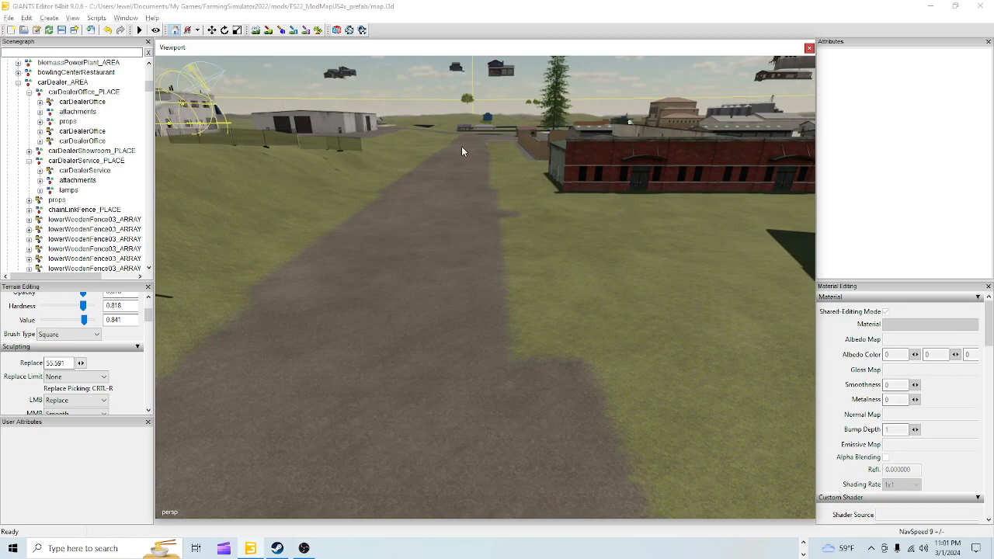
right_click_drag(462, 148, 633, 227)
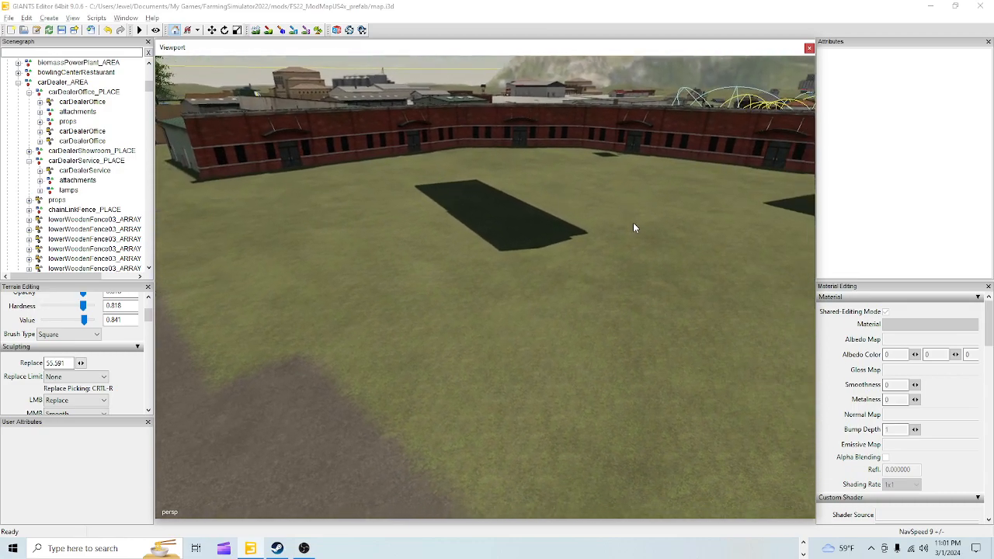
left_click(257, 31)
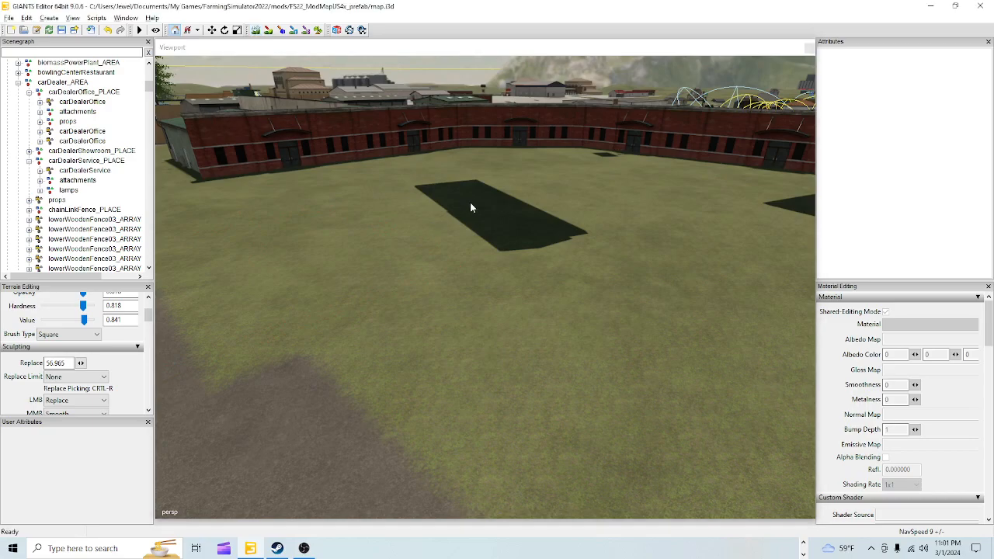
Level the grass bank along the road opposite the red brick building with the square sculpting brush
scroll(469, 208, "down", 3)
left_click_drag(442, 394, 416, 402, "alt")
left_click(254, 29)
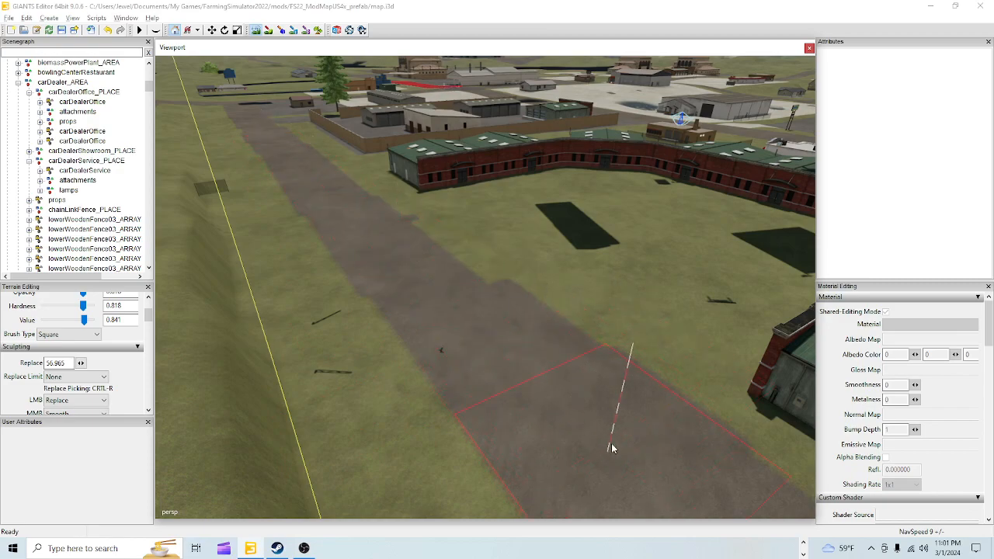
left_click(256, 30)
Check the road's level along the walled compound with the terrain brush and from a low viewpoint
left_click_drag(504, 314, 438, 331, "alt")
right_click_drag(438, 335, 546, 294)
left_click(256, 31)
scroll(543, 221, "up", 3)
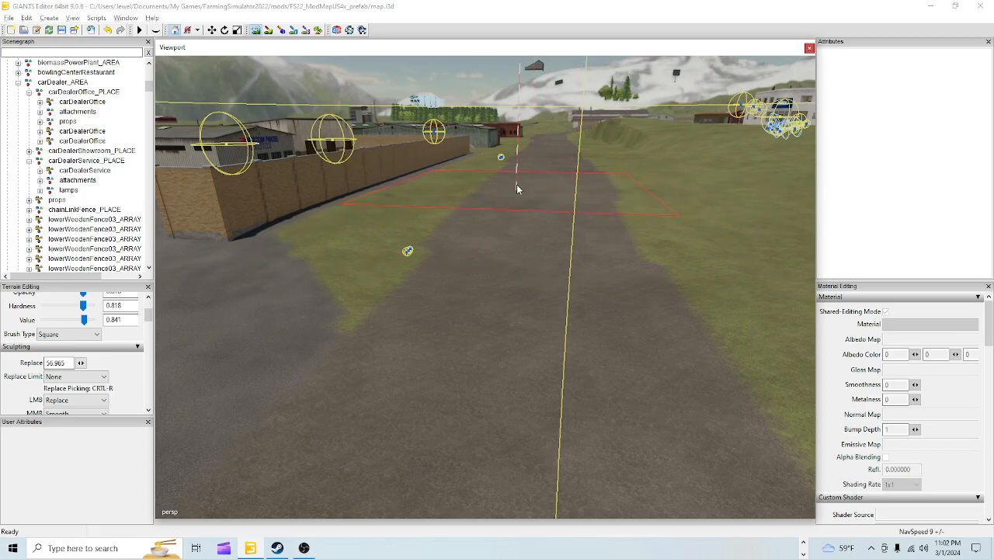
left_click(257, 30)
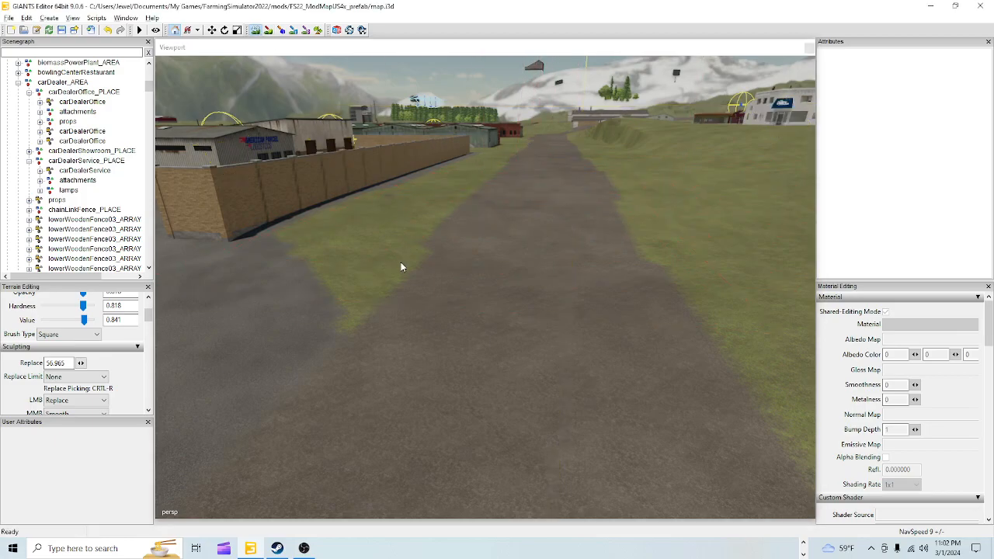
scroll(428, 177, "up", 5)
scroll(436, 135, "up", 3)
left_click_drag(482, 266, 502, 219, "alt")
left_click_drag(499, 306, 531, 343, "alt")
scroll(531, 343, "up", 3)
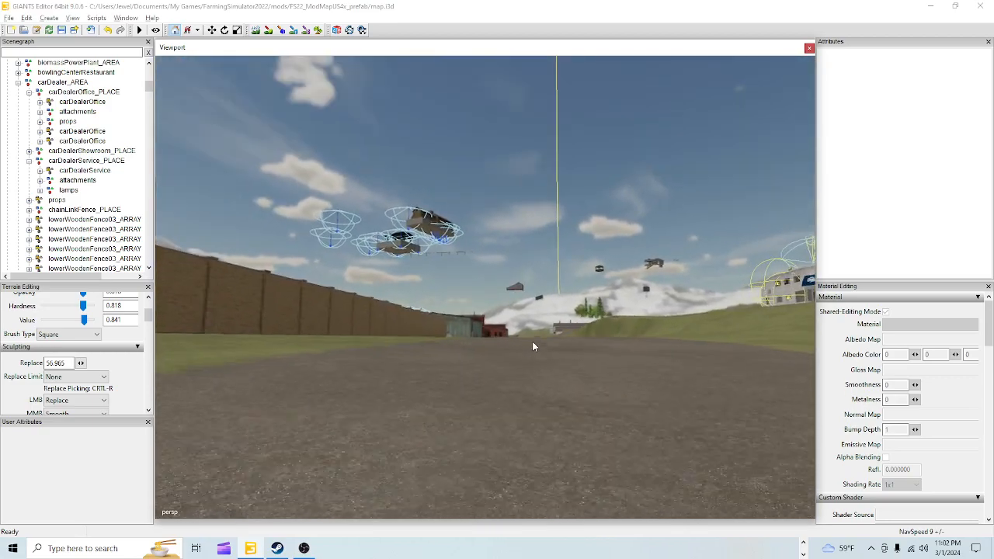
left_click_drag(567, 272, 551, 347, "alt")
Survey the grass between the road, white service building and dairy, checking the terrain brush's coverage there
right_click_drag(552, 348, 936, 314)
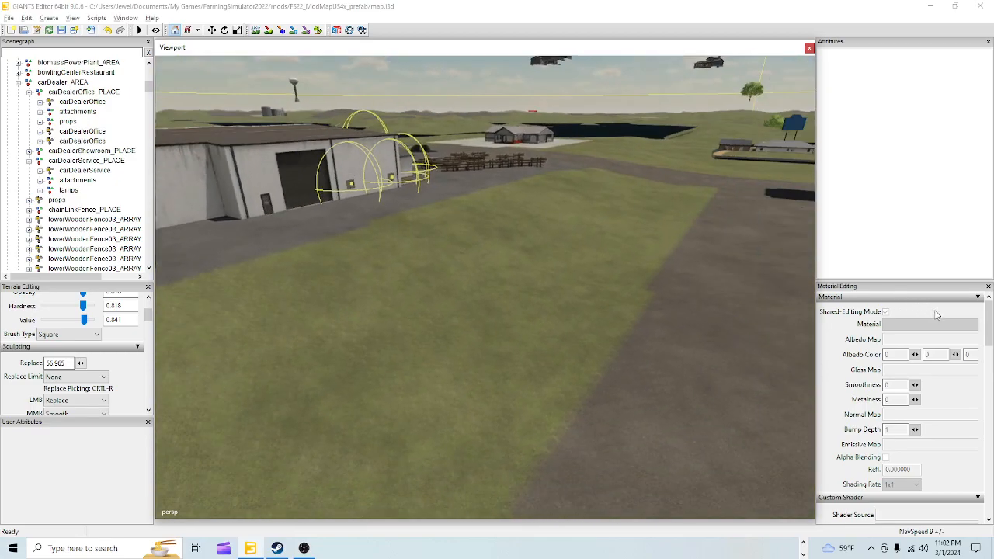
right_click_drag(747, 384, 633, 352)
right_click_drag(455, 407, 561, 158)
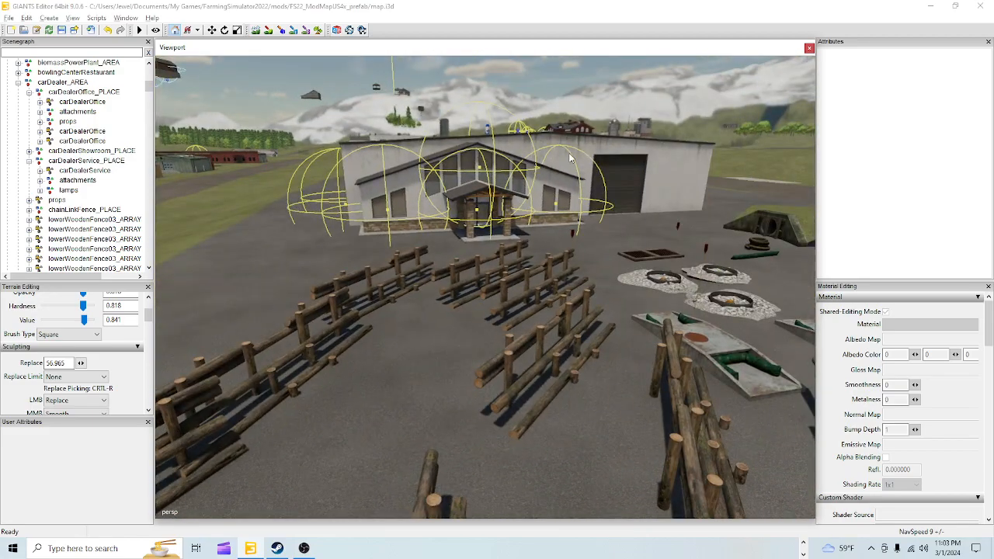
right_click_drag(607, 242, 492, 102)
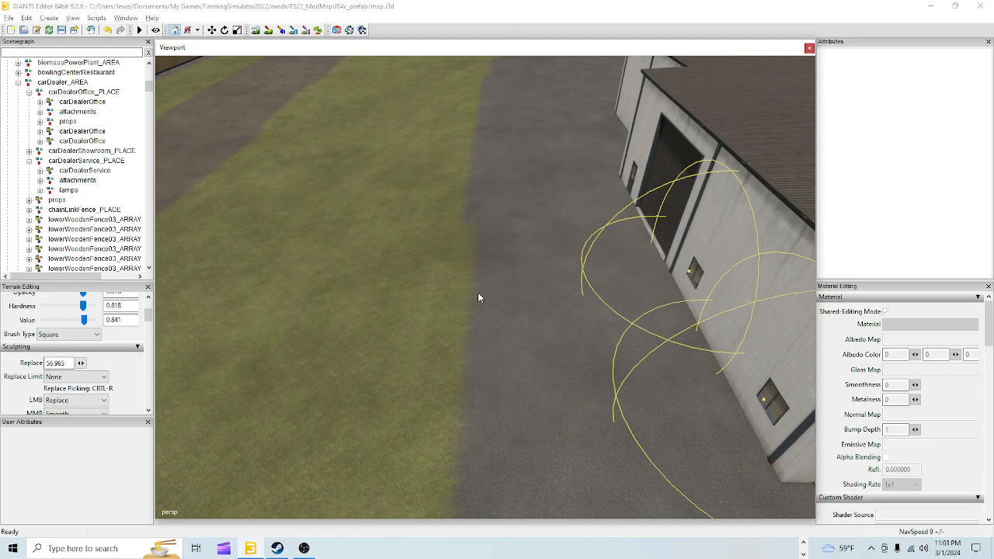
right_click_drag(592, 311, 620, 270)
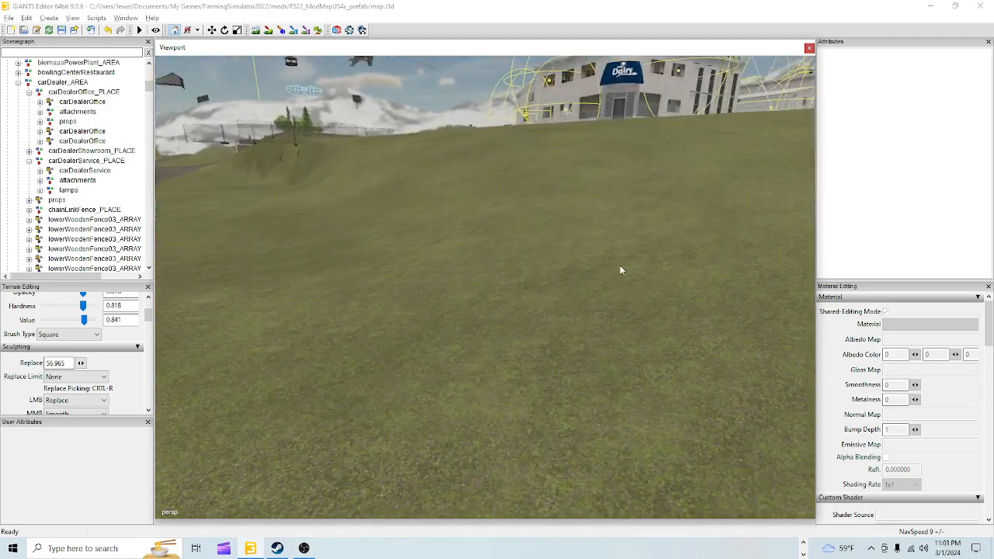
scroll(621, 265, "down", 3)
right_click_drag(749, 219, 540, 298)
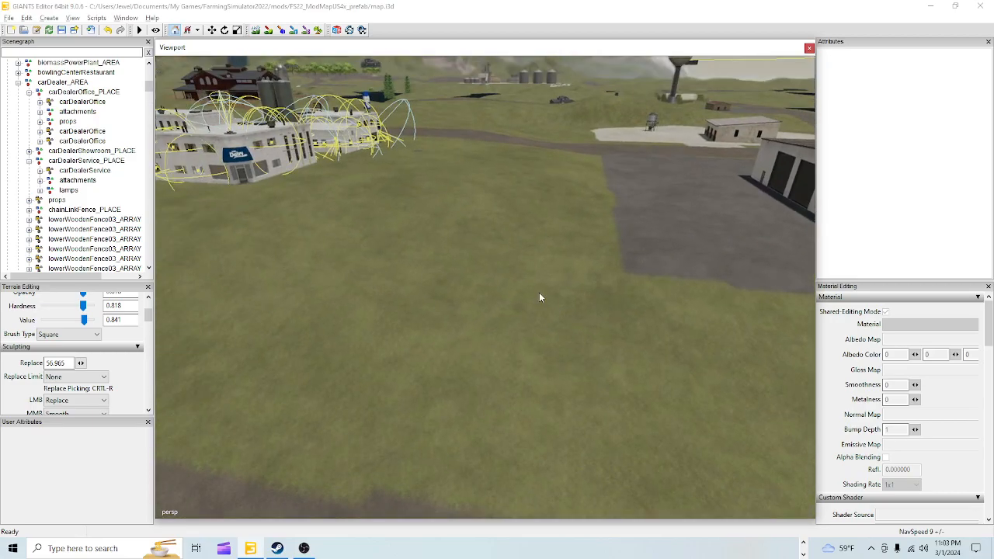
left_click(256, 30)
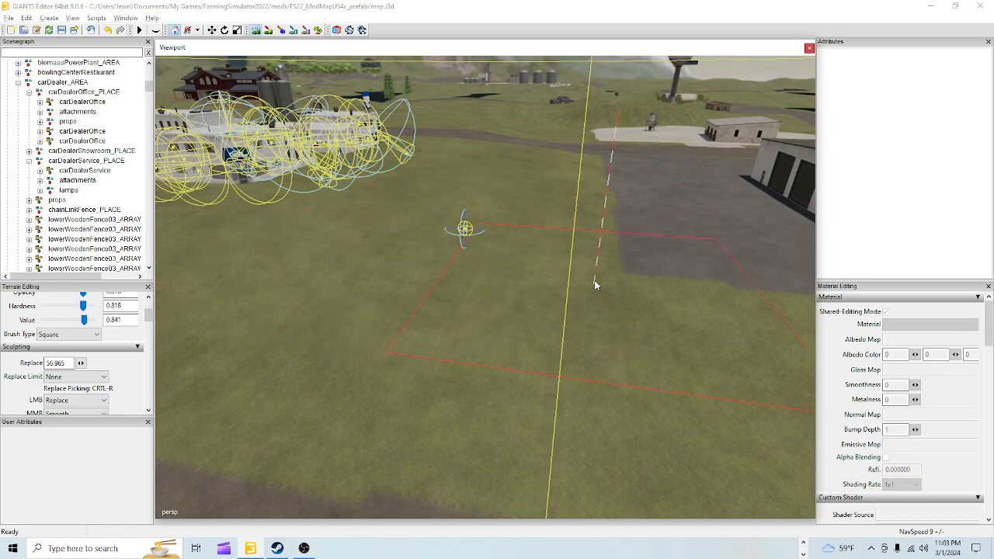
left_click(256, 30)
Move the longer construction fence off the grass bank to the roadway near the green-roofed building, about X 19.388, Z 91.521
right_click_drag(435, 232, 591, 214)
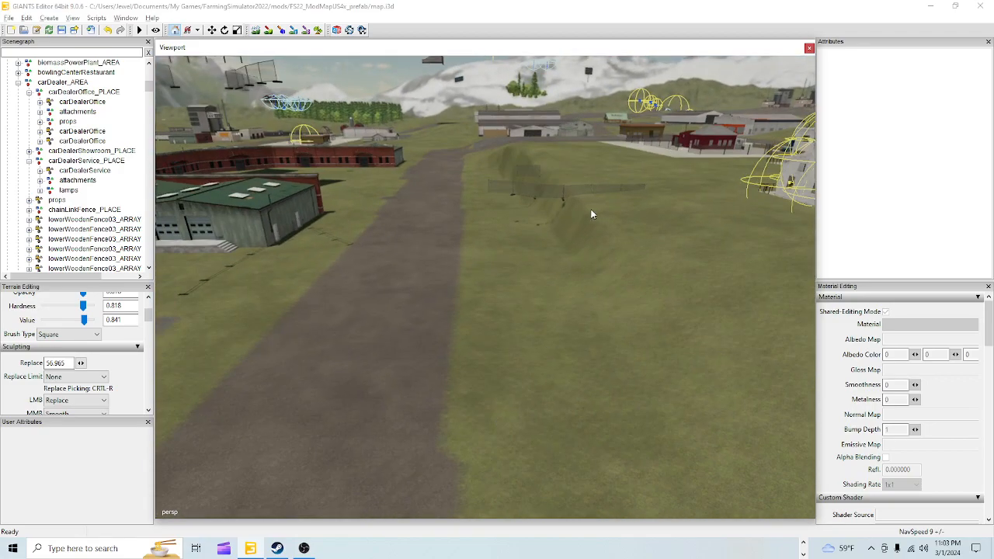
left_click(549, 191)
left_click(93, 230)
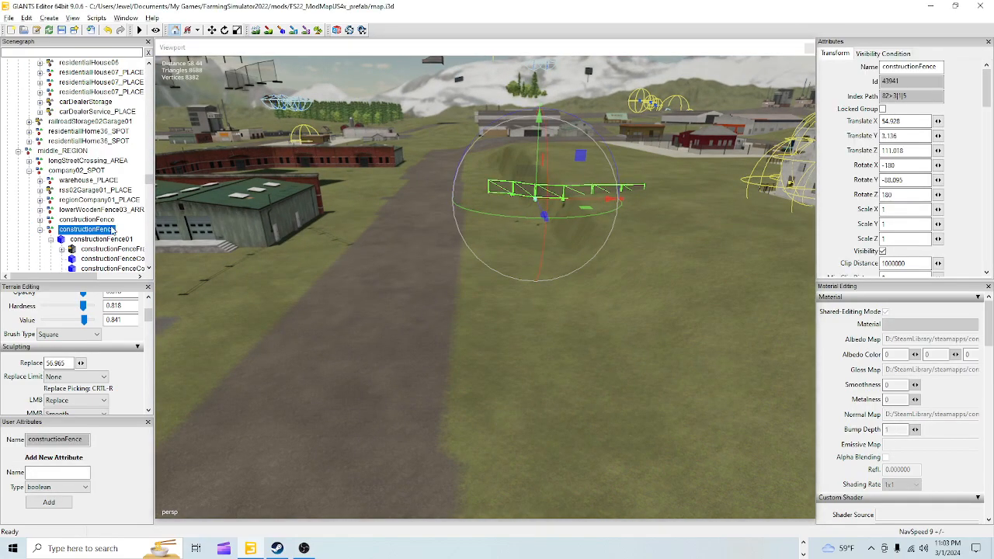
left_click(87, 220)
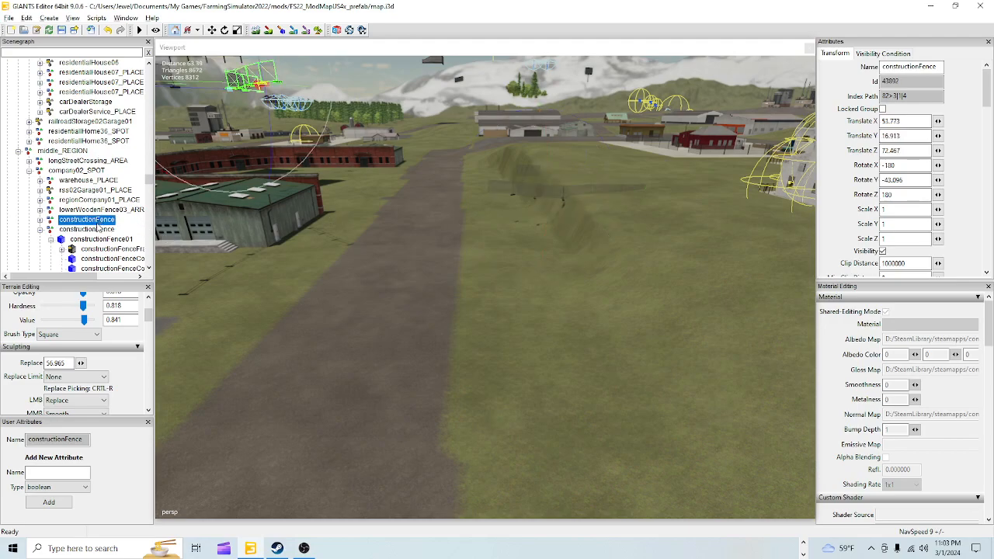
left_click(93, 230)
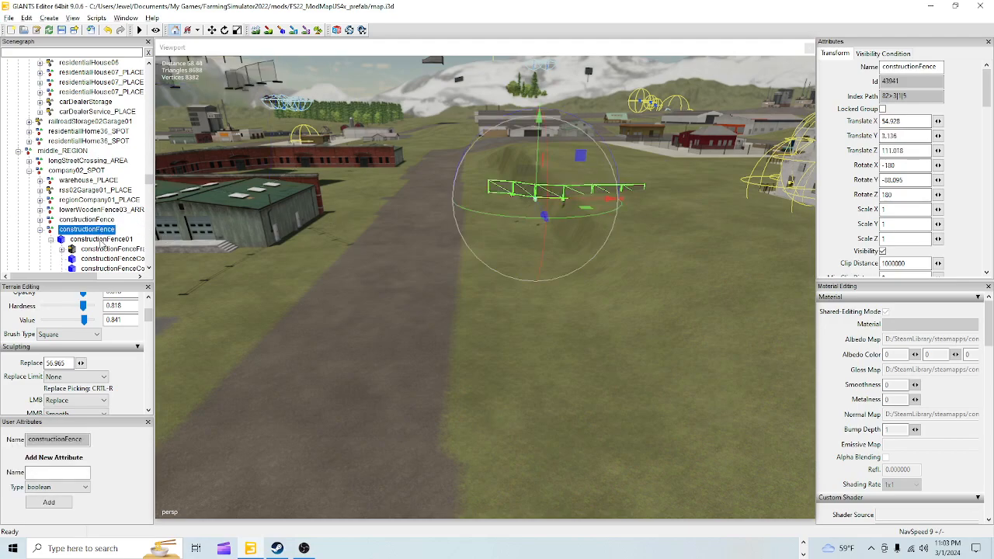
left_click(100, 241)
left_click(95, 230)
left_click_drag(586, 202, 175, 529)
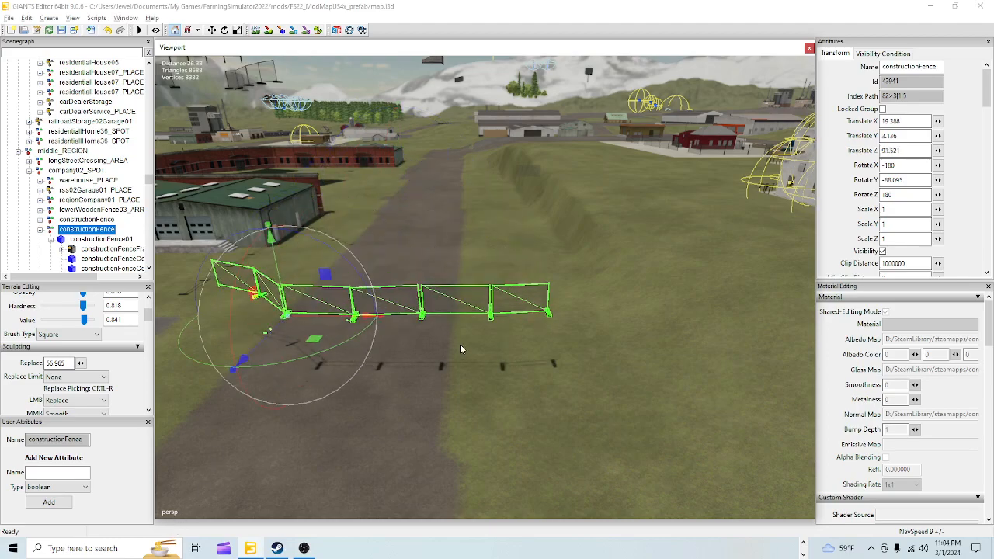
Move the whole remaining construction fence group from the grass bank across to the road, about X 68.069, Z 87.104
left_click(526, 170)
left_click_drag(533, 247, 411, 314, "alt")
right_click_drag(411, 313, 499, 303, "alt")
left_click_drag(499, 304, 546, 310, "alt")
right_click_drag(546, 310, 719, 134, "alt")
left_click_drag(718, 133, 570, 332, "alt")
right_click_drag(570, 332, 462, 233, "alt")
left_click(107, 140)
left_click(107, 131)
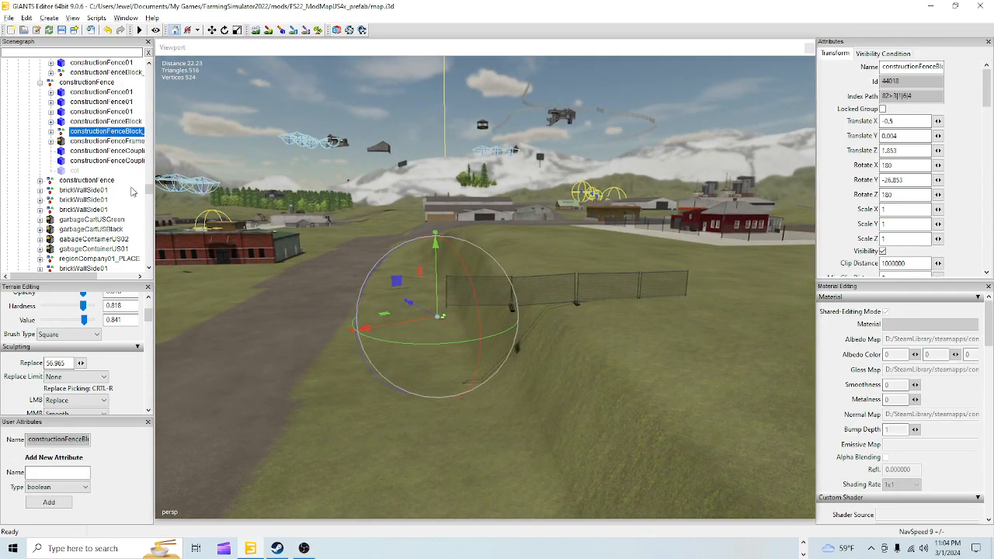
left_click(102, 143)
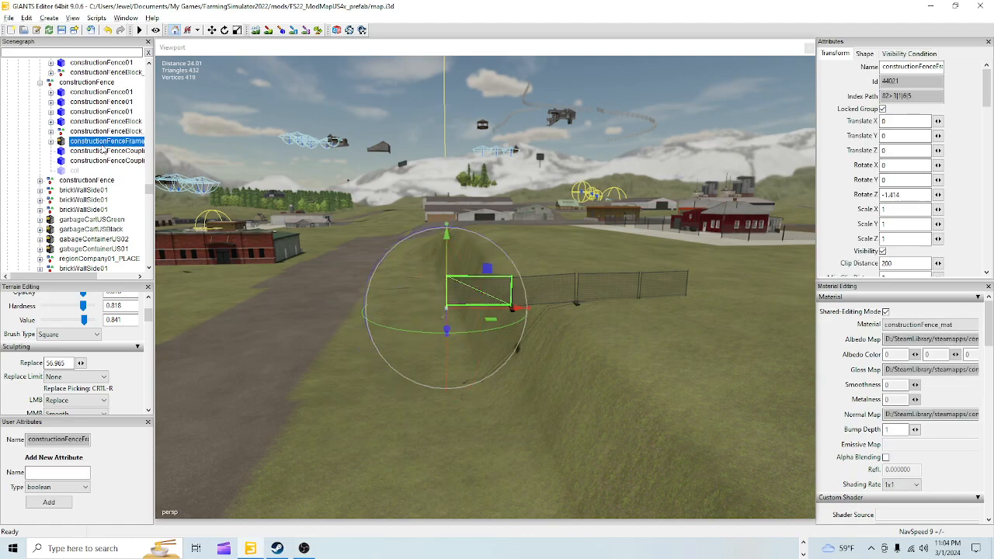
left_click(73, 83)
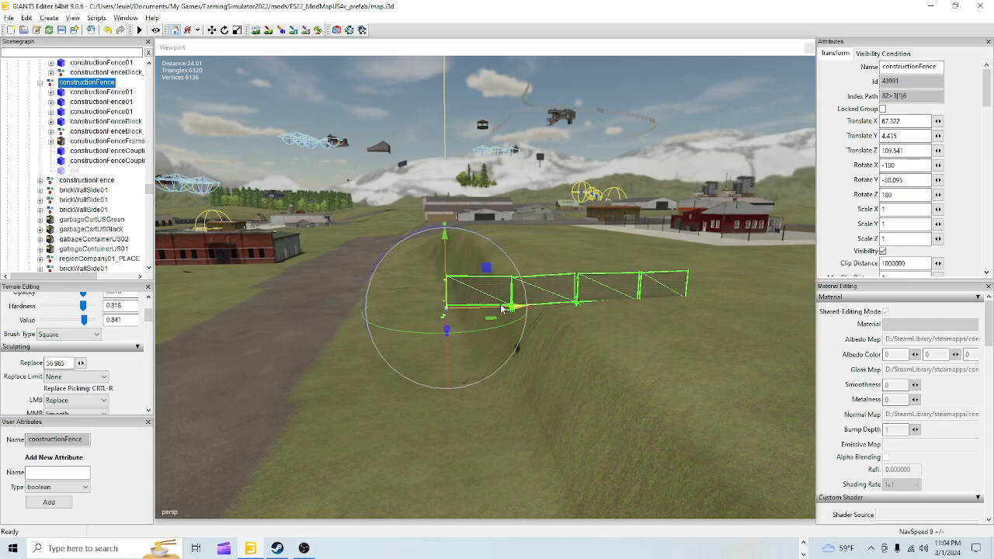
left_click_drag(499, 309, 130, 315)
Lower the shorter construction fence to about Y -0.375 and shift it beside the green-roofed building, about X 68.494, Z 74.316
left_click_drag(474, 229, 393, 209, "alt")
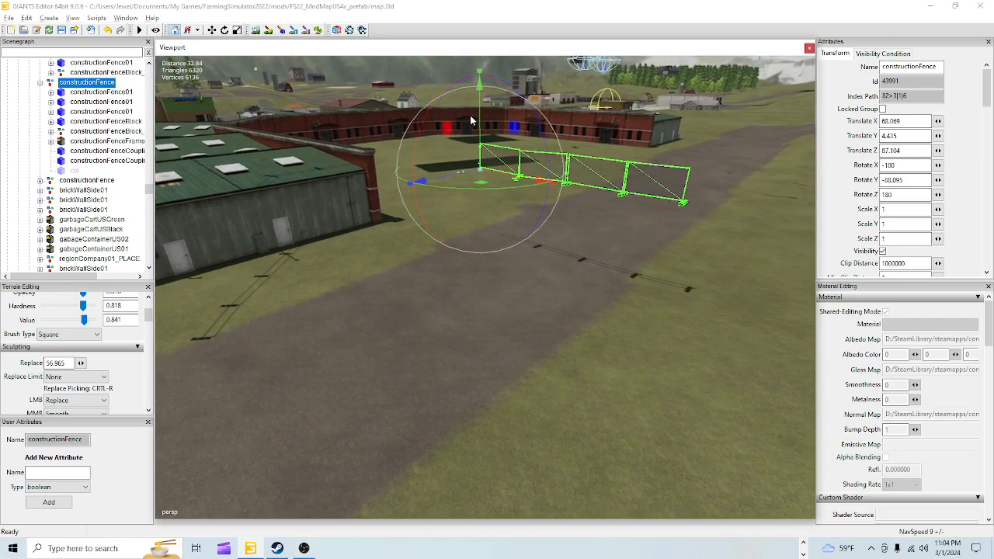
left_click_drag(476, 116, 451, 178)
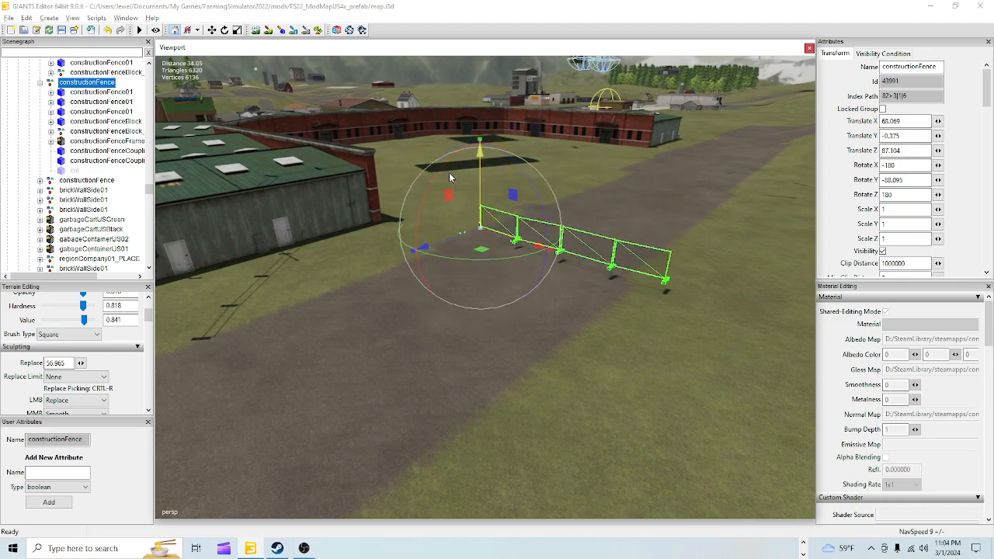
left_click_drag(519, 245, 387, 178)
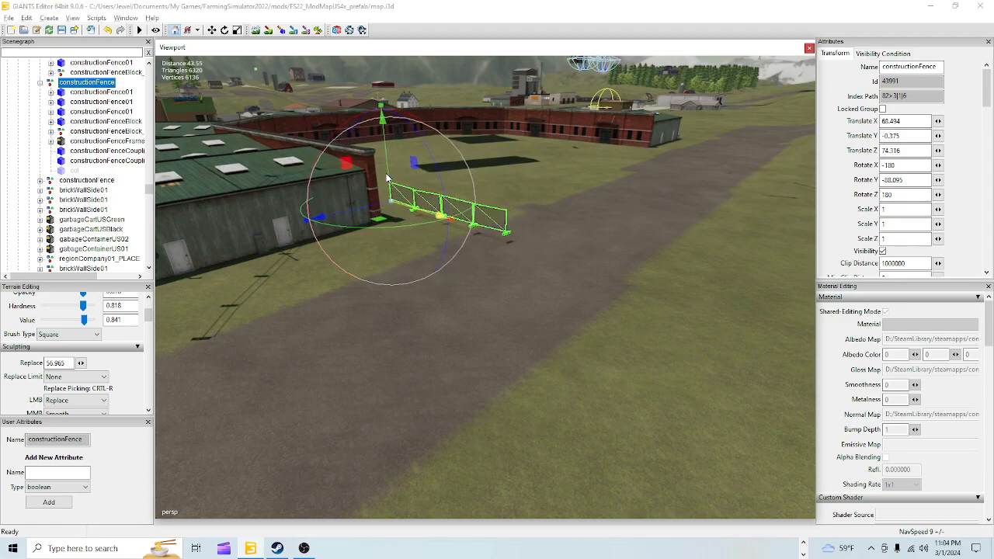
Move the longer construction fence off the road to the grass beside the walled compound, about X 34.622, Y -1.04, Z 71.819
left_click_drag(492, 230, 355, 211, "alt")
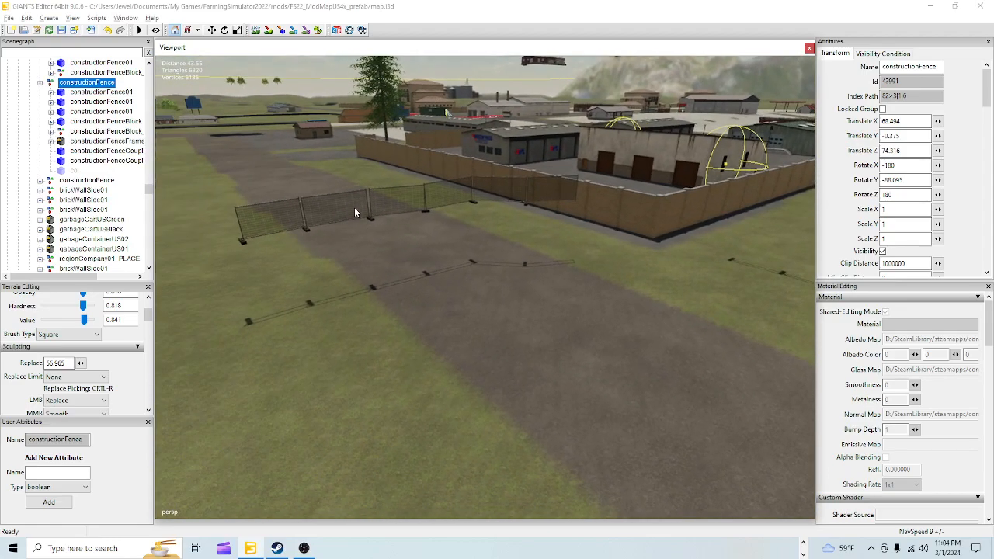
left_click(355, 211)
scroll(122, 97, "up", 2)
scroll(103, 103, "up", 2)
left_click(101, 74)
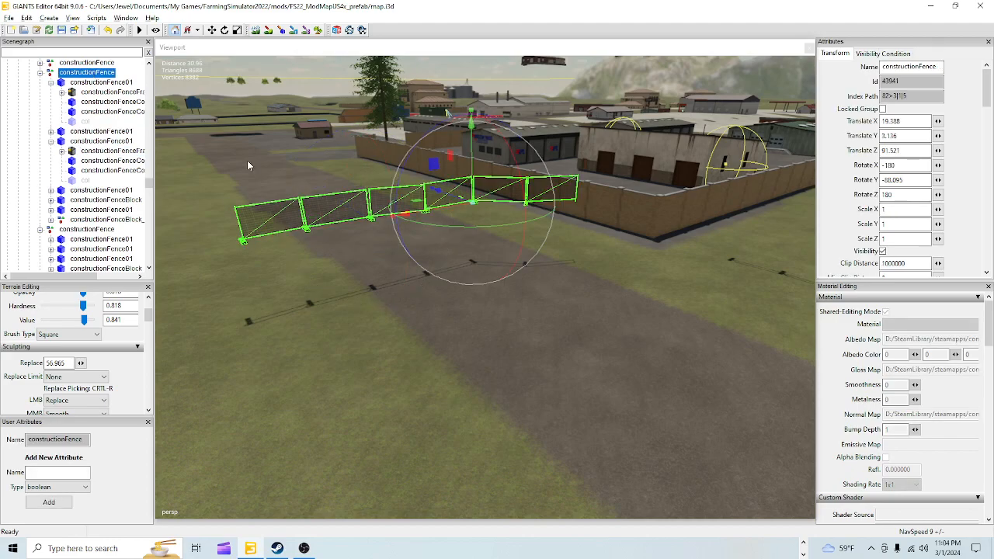
left_click_drag(478, 173, 885, 183)
left_click_drag(906, 180, 867, 192)
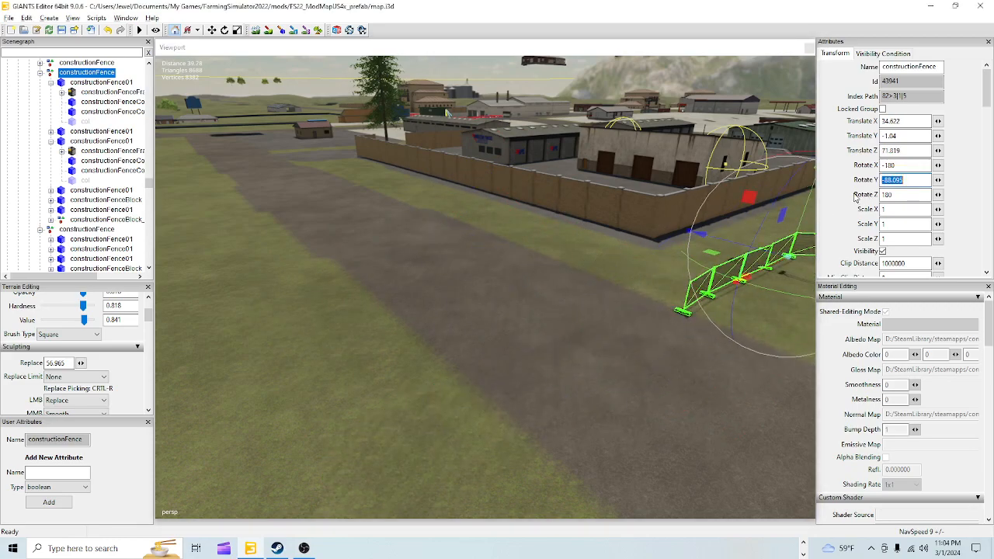
Survey the walled compound, green-roofed buildings and surrounding lots from low and aerial viewpoints
left_click_drag(738, 251, 716, 330, "alt")
scroll(596, 403, "up", 3)
left_click_drag(590, 333, 697, 236, "alt")
scroll(543, 360, "up", 3)
scroll(668, 222, "up", 2)
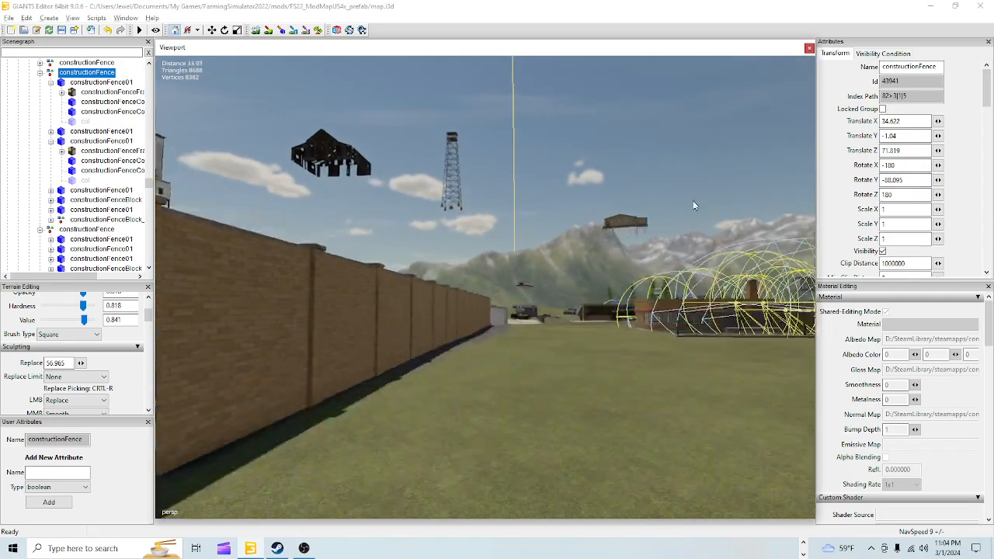
right_click_drag(520, 398, 493, 352)
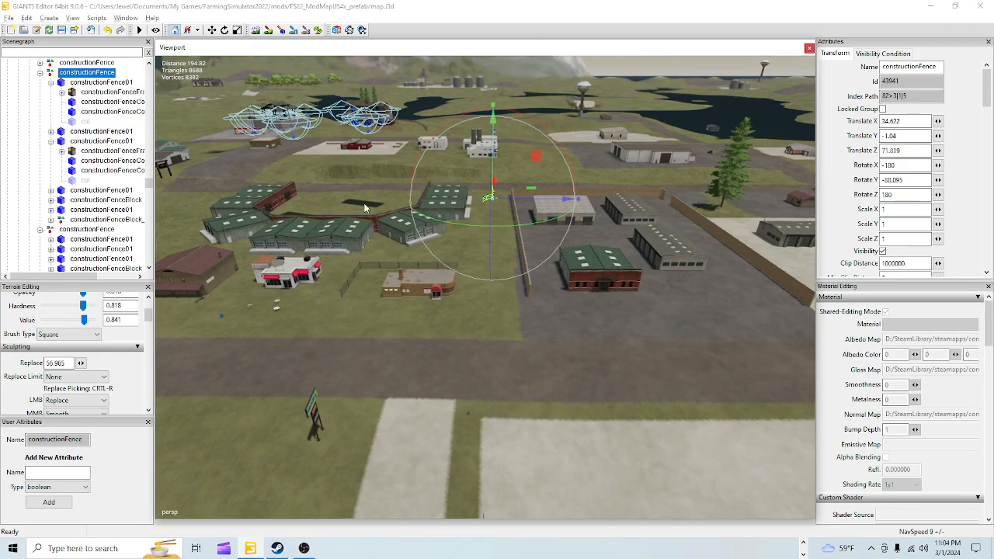
right_click_drag(671, 377, 712, 293)
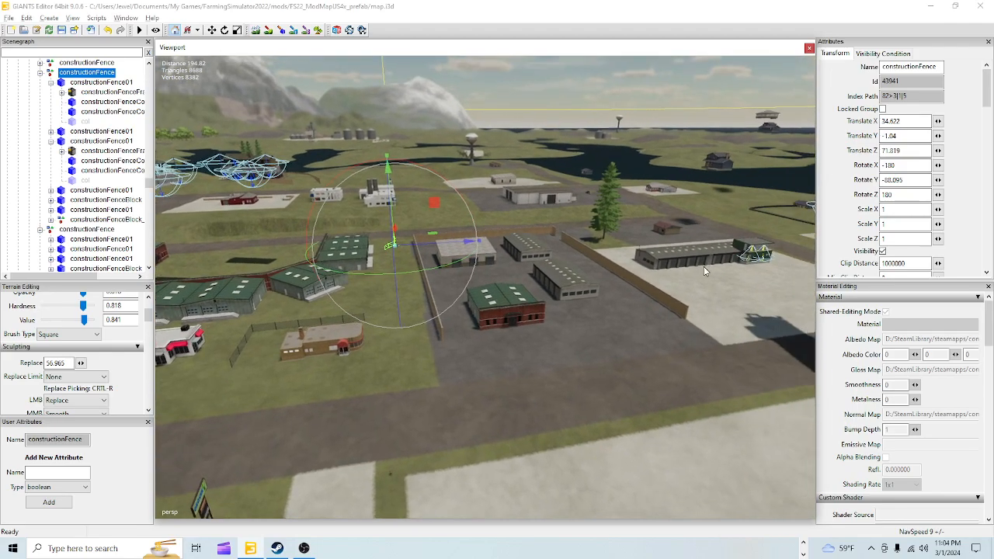
right_click_drag(602, 332, 508, 363)
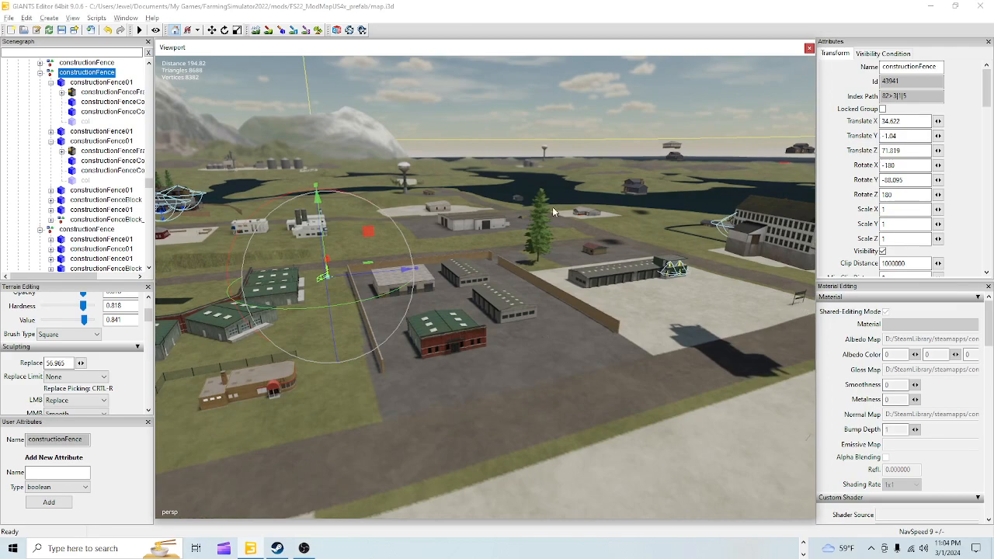
right_click_drag(215, 293, 289, 339)
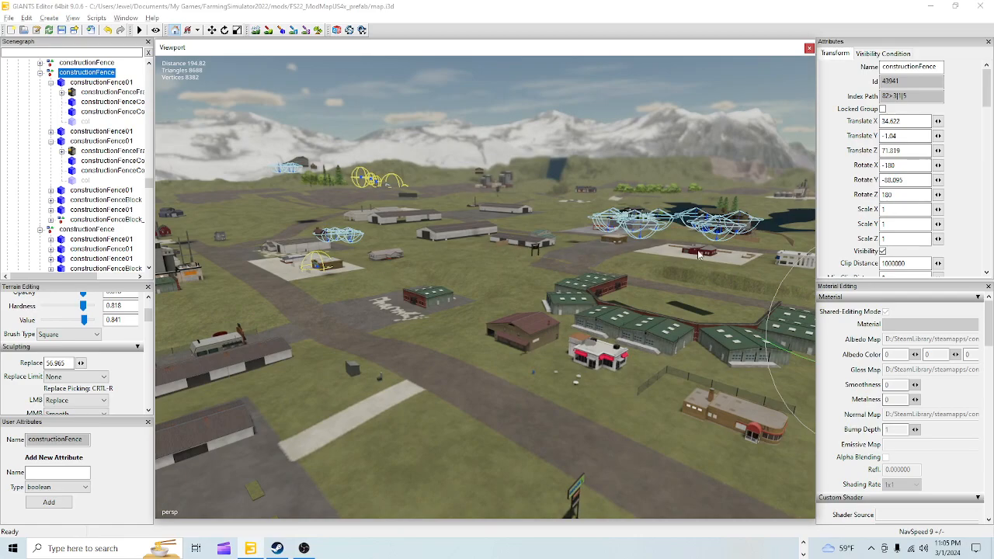
Examine the steep grass bank along the road from above and from both ends of the road
left_click_drag(504, 435, 425, 457, "alt")
scroll(435, 450, "up", 3)
scroll(589, 192, "up", 3)
right_click_drag(590, 197, 437, 317)
right_click_drag(545, 399, 318, 291)
right_click_drag(383, 257, 468, 315)
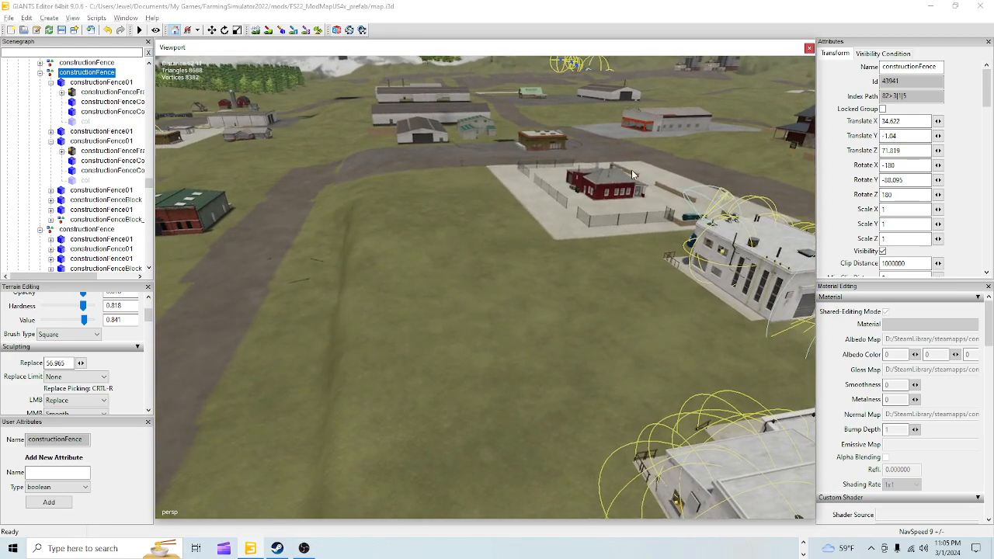
right_click_drag(510, 313, 561, 349)
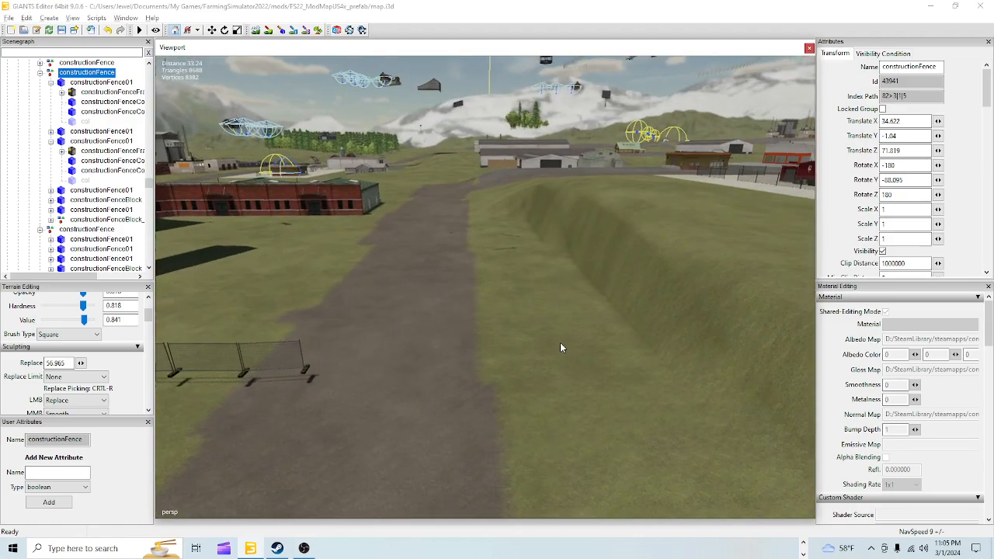
right_click_drag(422, 309, 396, 252)
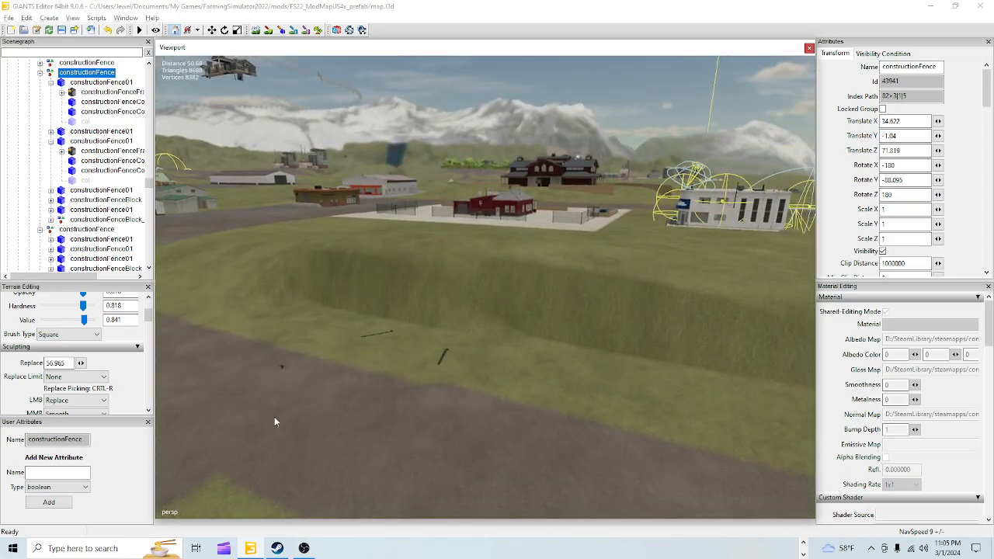
right_click_drag(312, 421, 438, 262)
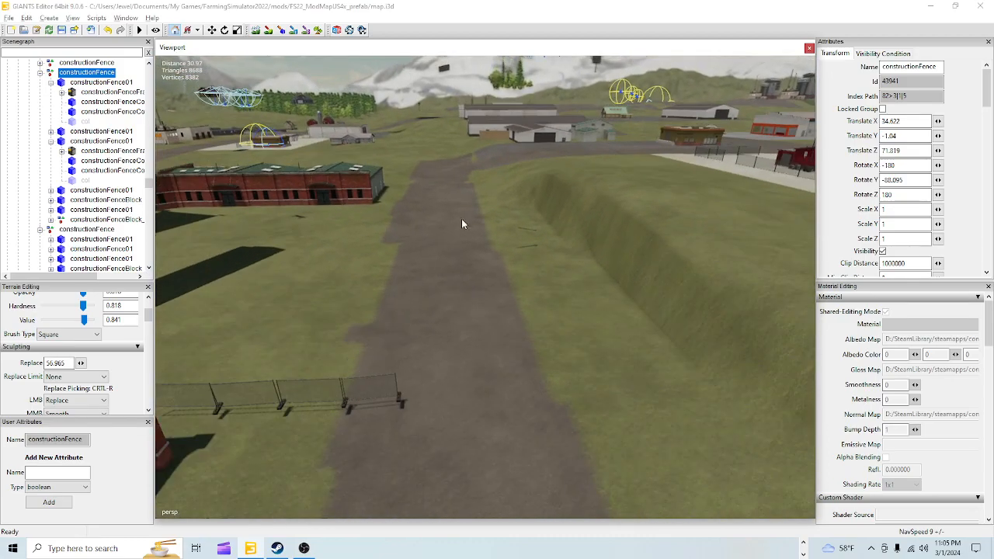
Soften the steep grass bank along the road into a gentle slope with the square terrain sculpting brush
scroll(457, 223, "down", 3)
left_click_drag(456, 362, 458, 296, "alt")
scroll(470, 349, "down", 4)
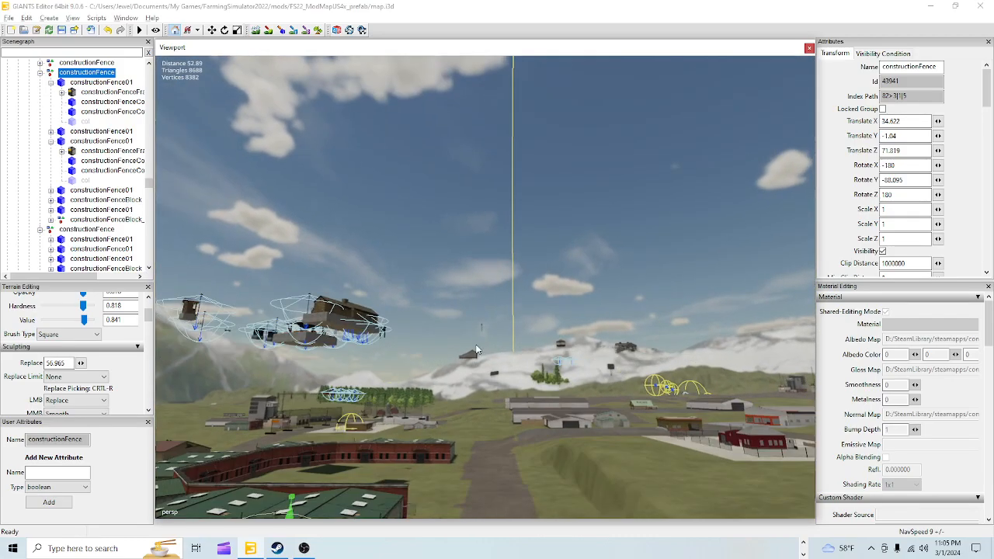
left_click_drag(474, 351, 508, 401, "alt")
right_click_drag(508, 405, 464, 407)
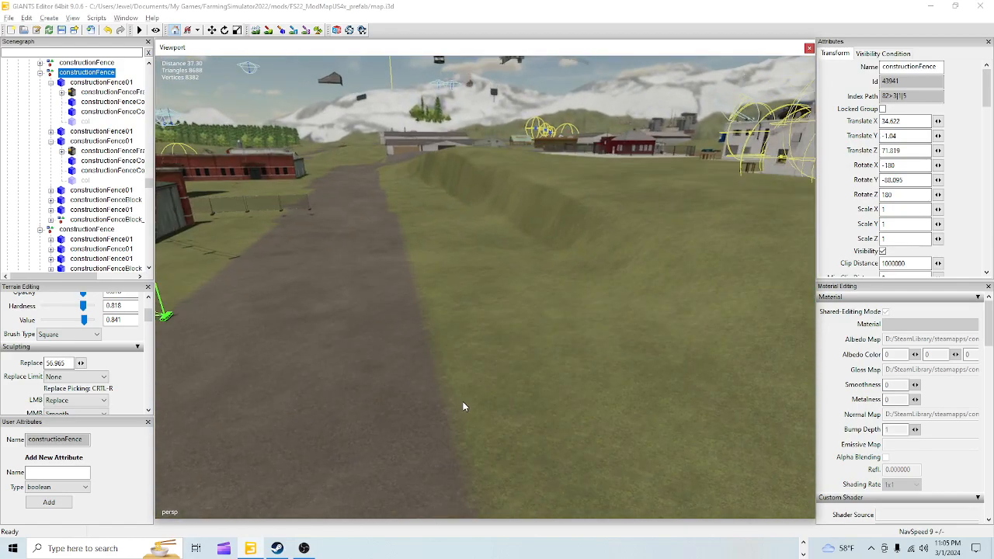
left_click(255, 30)
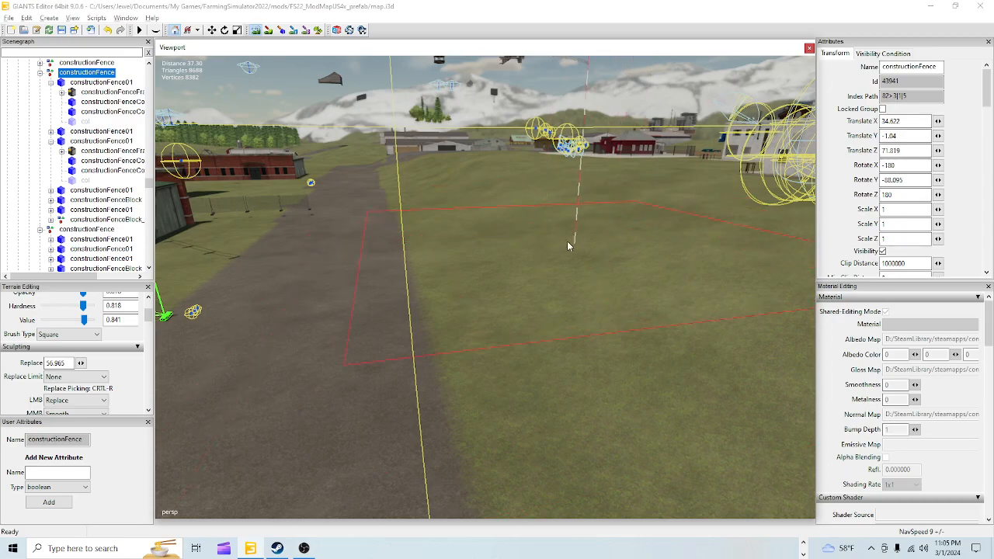
left_click(259, 32)
Check the reshaped bank's slope from road level and from above the grass facing the red fenced building
mouse_move(570, 240)
left_mouse_down("alt")
mouse_move(502, 286)
mouse_move(484, 231)
left_mouse_up("alt")
middle_click_drag(485, 232, 494, 160, "alt")
left_click_drag(495, 160, 504, 194, "alt")
middle_click_drag(505, 194, 479, 262, "alt")
left_click_drag(480, 218, 480, 262, "alt")
middle_click_drag(480, 262, 444, 269, "alt")
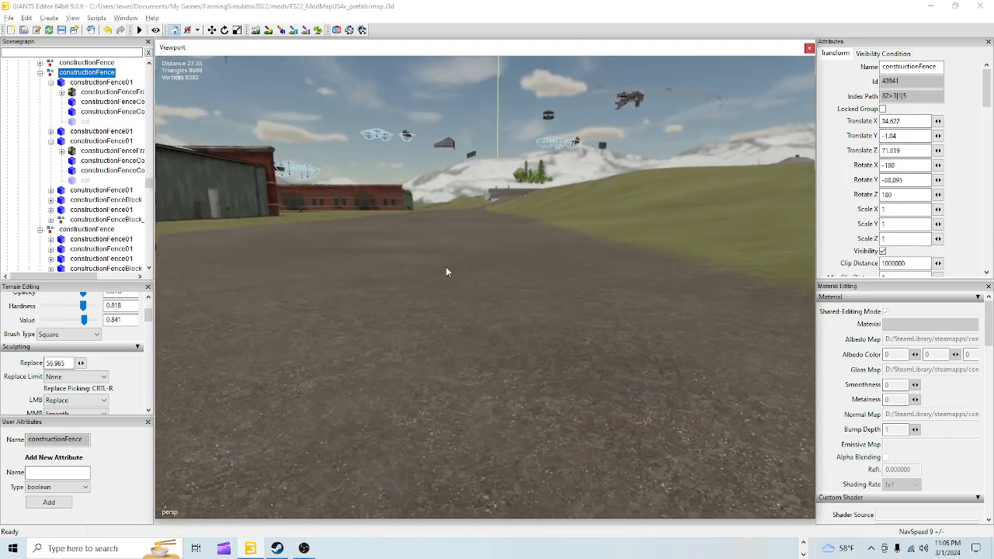
left_click_drag(444, 268, 443, 302, "alt")
right_click_drag(443, 302, 590, 287, "alt")
left_click_drag(590, 287, 484, 360, "alt")
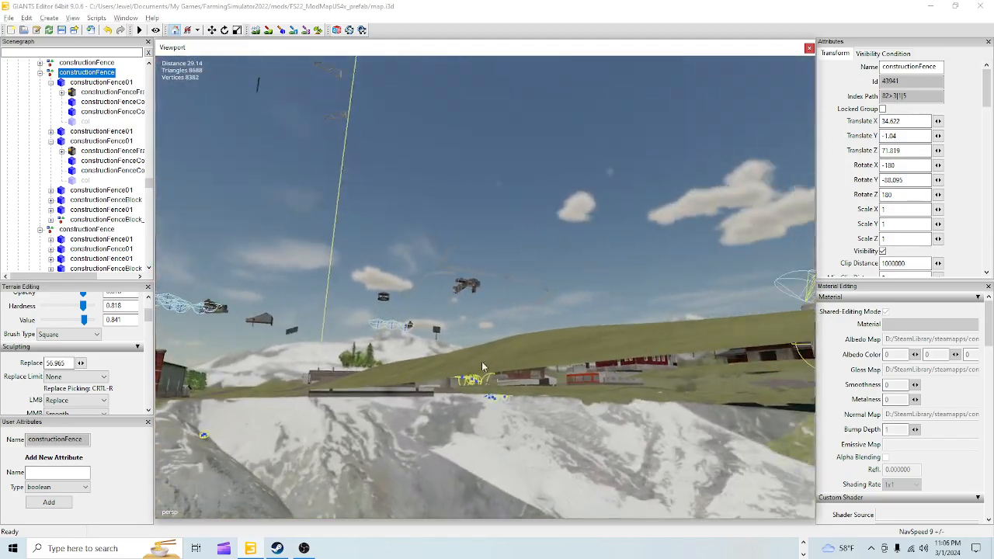
right_click_drag(484, 360, 652, 243, "alt")
left_click_drag(651, 248, 580, 364, "alt")
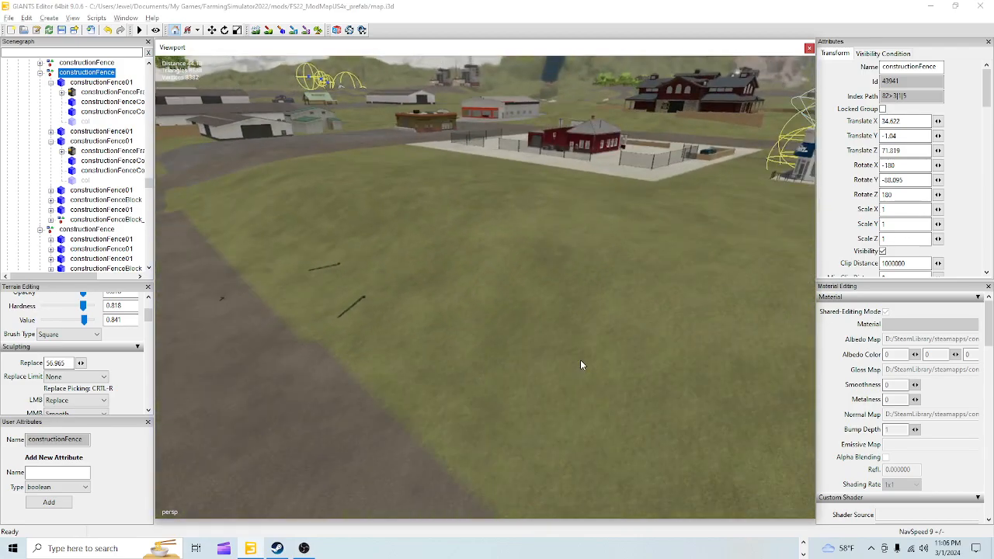
Smooth the remaining unevenness in the grass between the road and the red fenced building with the terrain brush
left_click(256, 31)
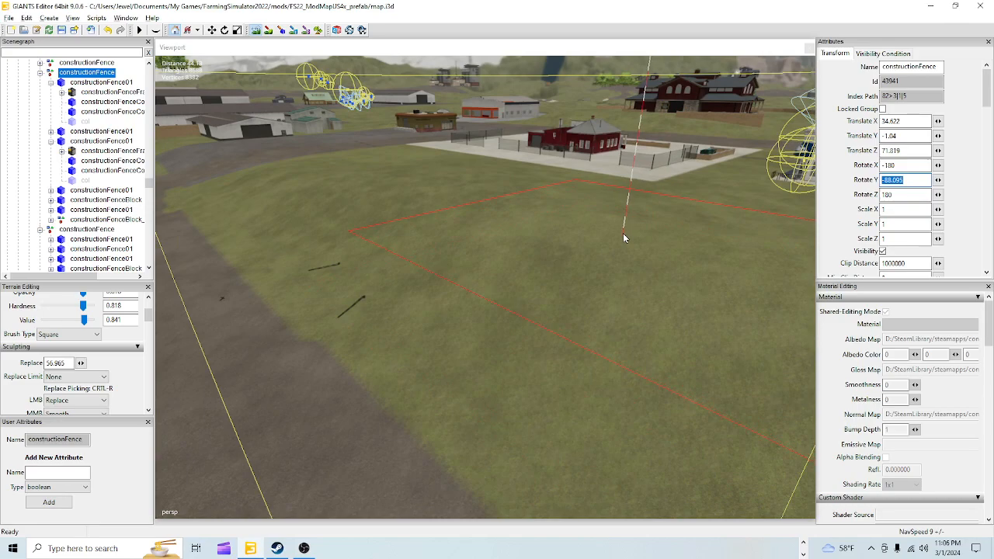
left_click_drag(527, 220, 488, 226)
left_click_drag(425, 206, 373, 192)
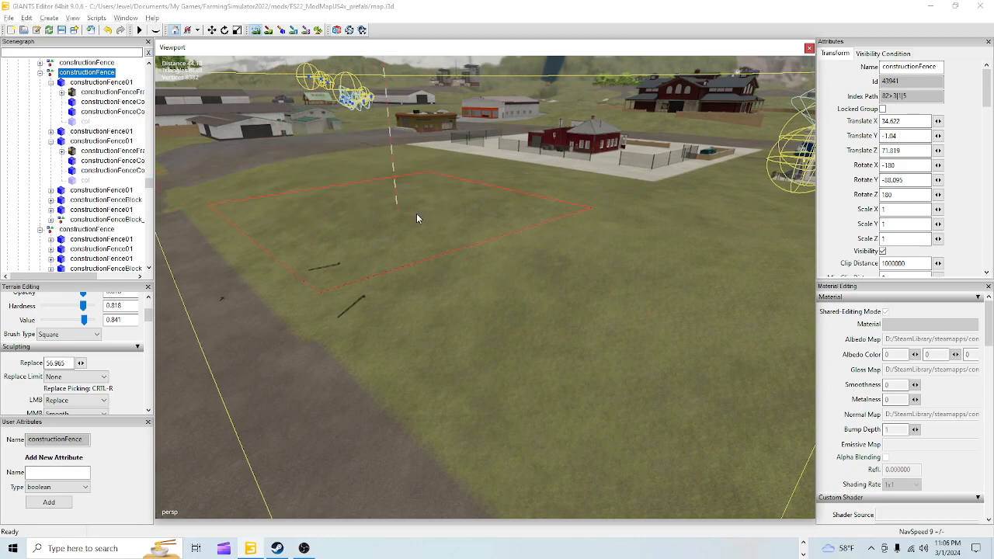
left_click_drag(522, 264, 457, 232)
left_click_drag(497, 267, 496, 228)
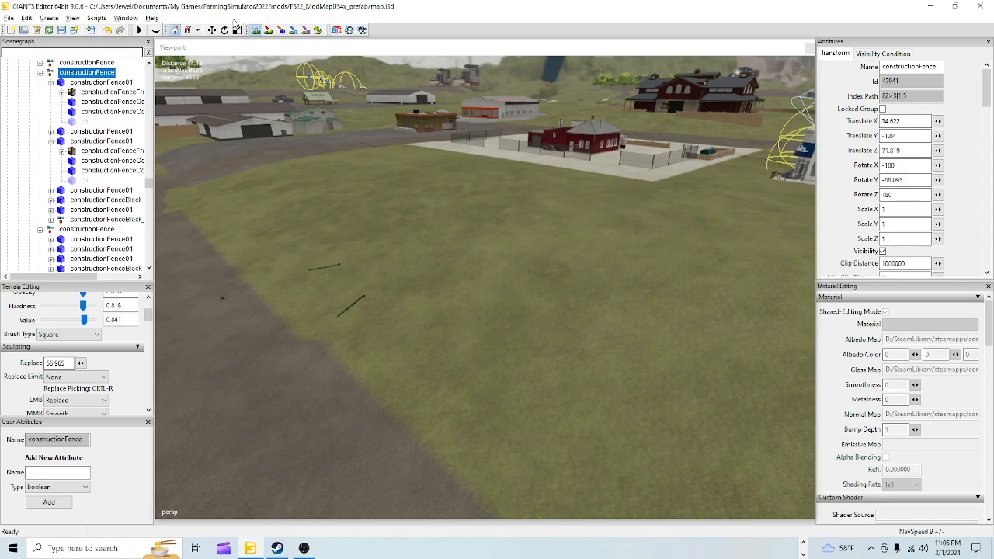
Check the grass around the red fenced building and the dairy at ground level and from above
mouse_move(405, 220)
left_mouse_down("alt")
mouse_move(352, 251)
mouse_move(358, 124)
mouse_move(346, 252)
mouse_move(351, 200)
left_mouse_up("alt")
right_click_drag(351, 205, 709, 274)
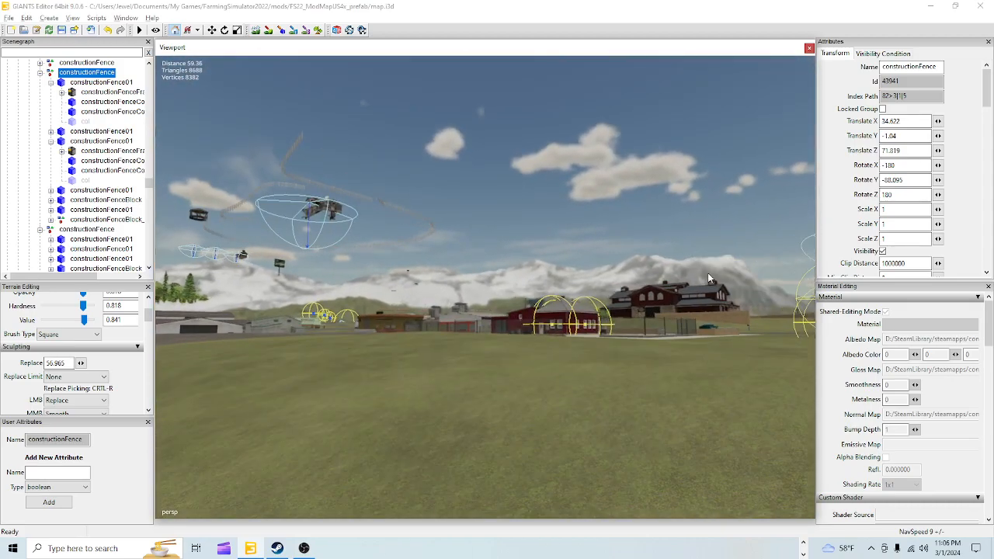
right_click_drag(532, 410, 679, 212)
right_click_drag(482, 339, 529, 349)
right_click_drag(502, 382, 541, 188)
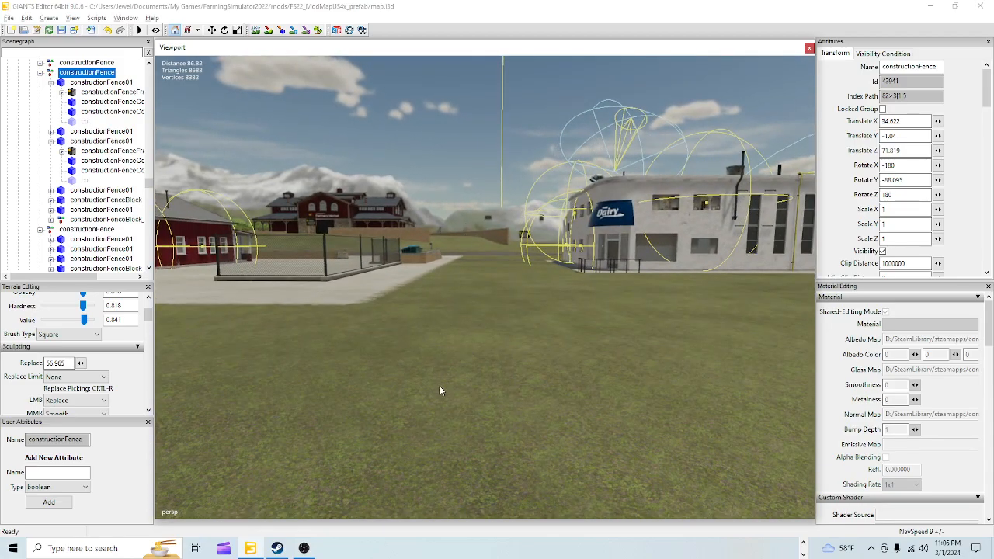
right_click_drag(438, 391, 248, 401)
right_click_drag(470, 349, 504, 241)
left_click_drag(504, 241, 594, 293, "alt")
right_click_drag(594, 294, 271, 417, "alt")
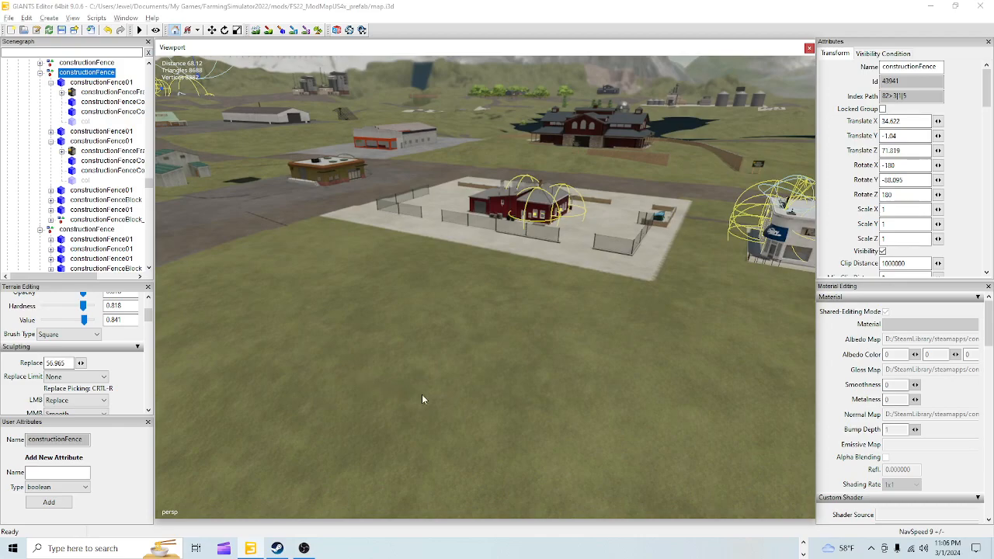
Inspect the grass between the dairy, the red fenced building and the road from several angles for remaining bumps
mouse_move(459, 370)
right_mouse_down()
mouse_move(430, 368)
mouse_move(459, 385)
right_mouse_up()
left_click_drag(460, 381, 417, 414, "alt")
right_click_drag(417, 415, 569, 277, "alt")
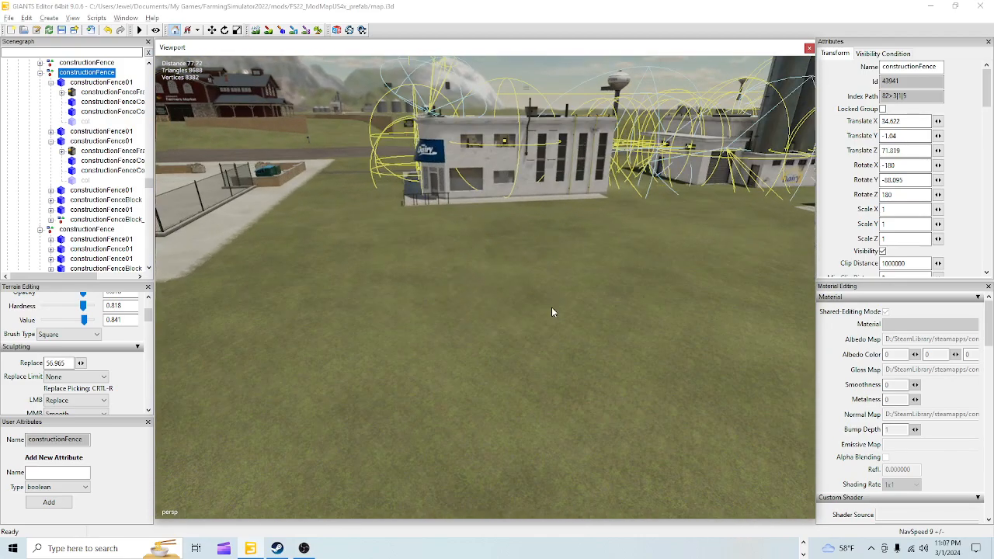
left_click_drag(570, 278, 429, 364, "alt")
right_click_drag(429, 364, 502, 187, "alt")
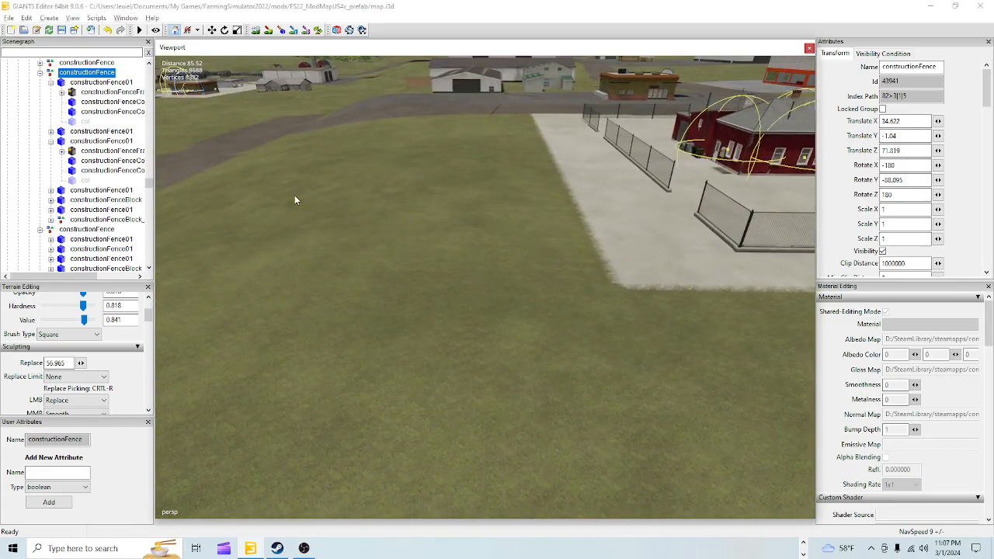
right_click_drag(412, 326, 559, 326)
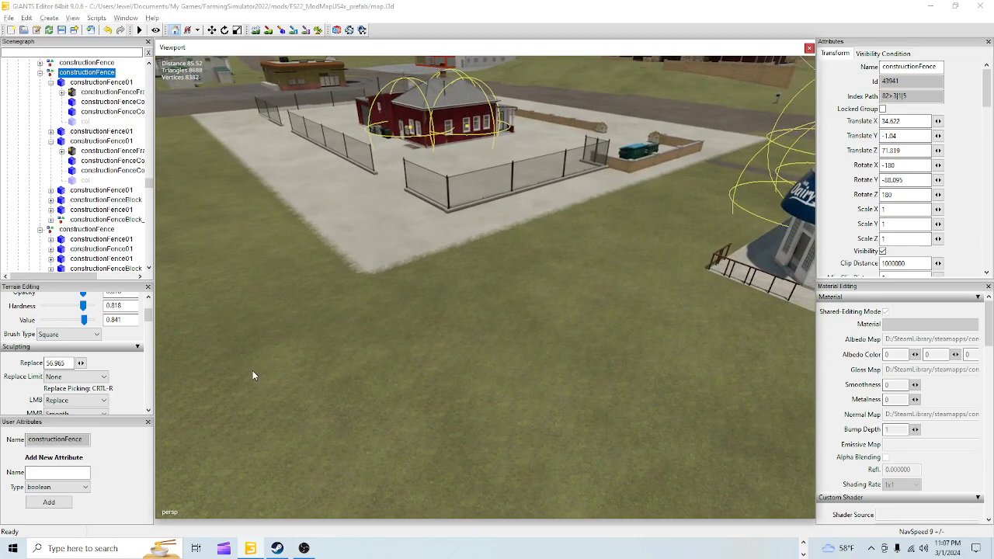
right_click_drag(334, 379, 105, 360)
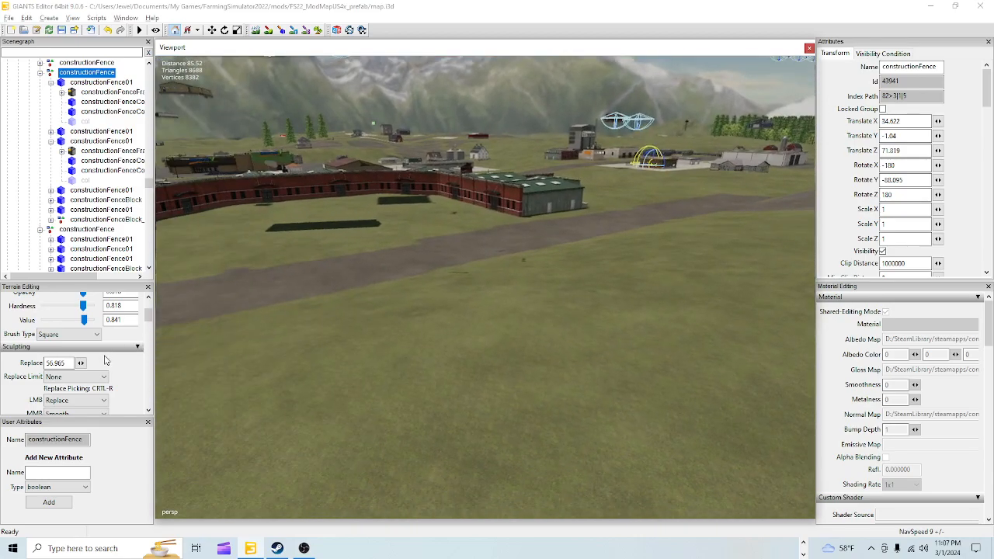
right_click_drag(378, 332, 811, 141)
right_click_drag(409, 361, 426, 310)
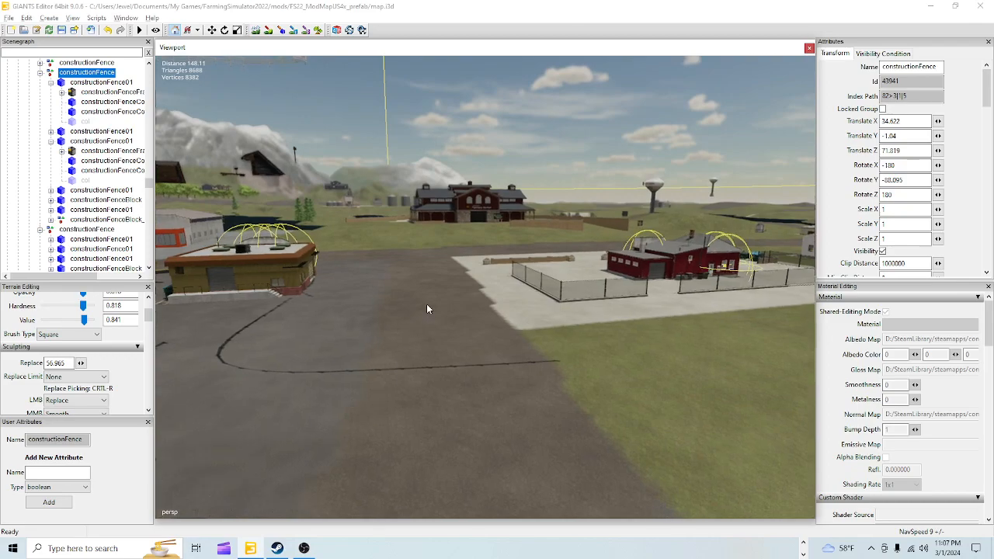
right_click_drag(450, 355, 461, 399)
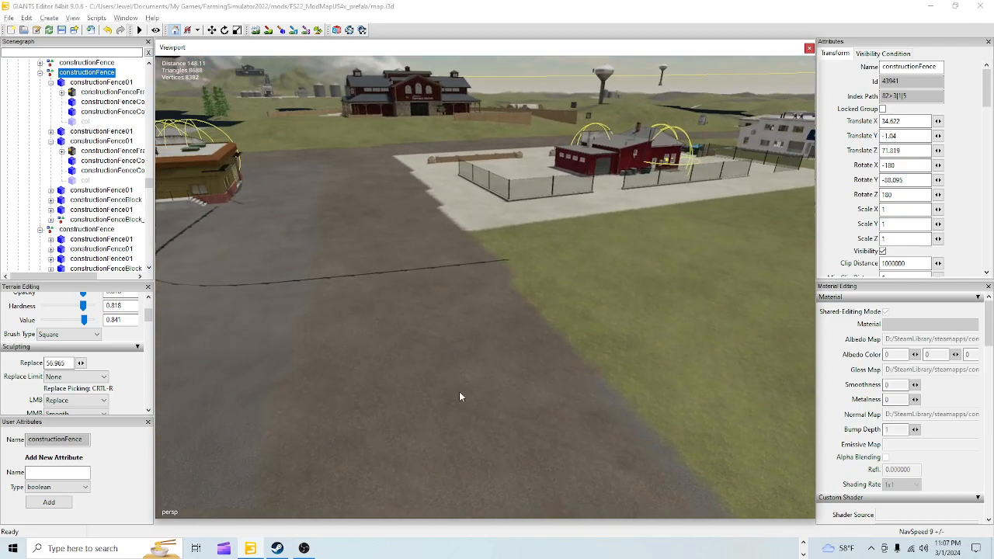
right_click_drag(377, 393, 494, 371)
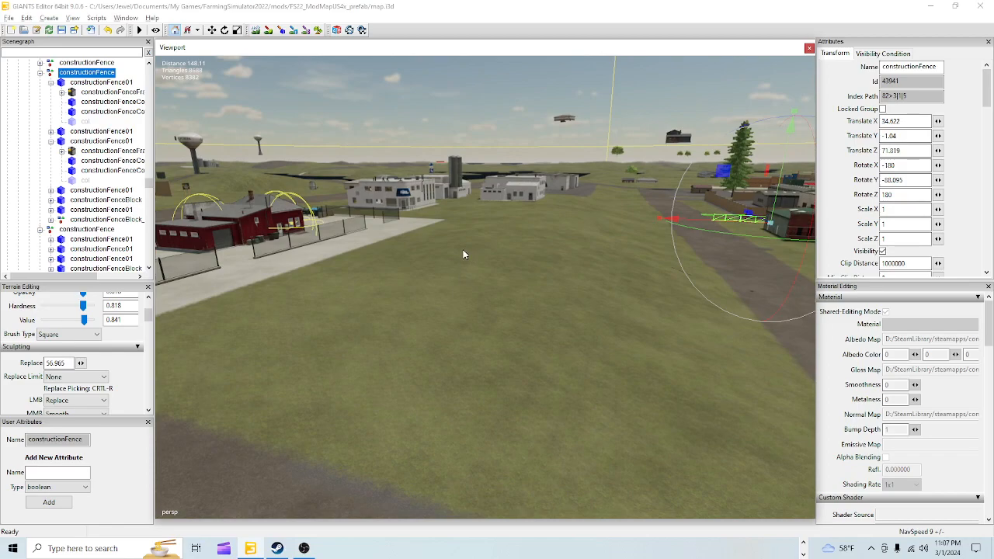
Even out the paved ground in front of the yellow building with the square terrain sculpting brush
right_click_drag(422, 362, 433, 339)
left_click_drag(370, 399, 531, 420, "alt")
right_click_drag(531, 420, 404, 284, "alt")
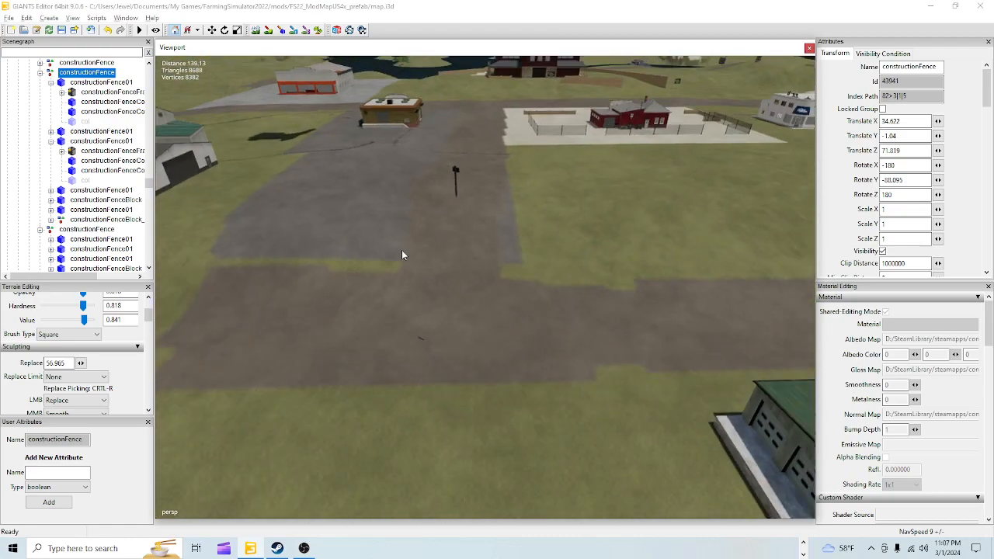
left_click(257, 31)
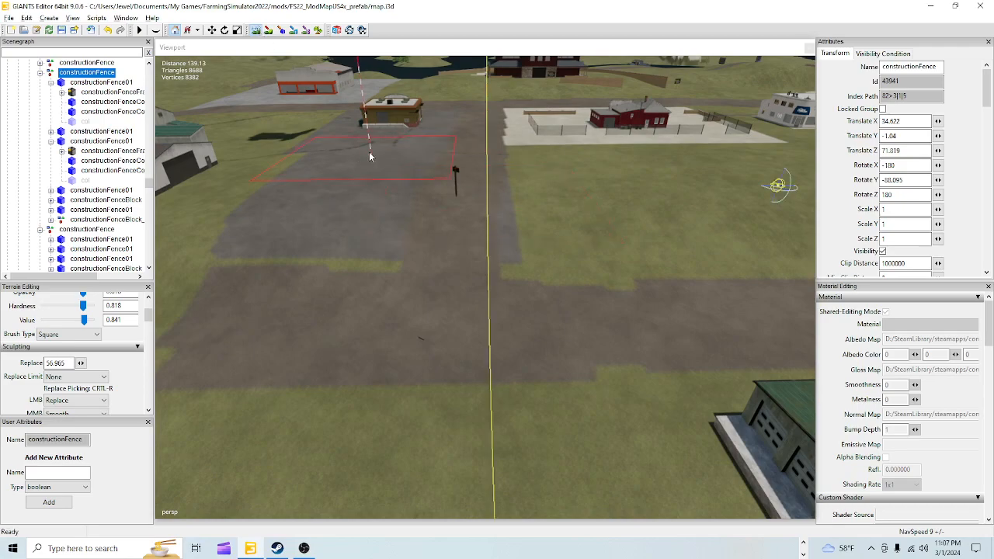
left_click_drag(379, 175, 450, 197)
left_click_drag(310, 87, 411, 191)
left_click_drag(332, 199, 360, 237)
left_click_drag(483, 226, 445, 190)
left_click_drag(368, 184, 269, 125)
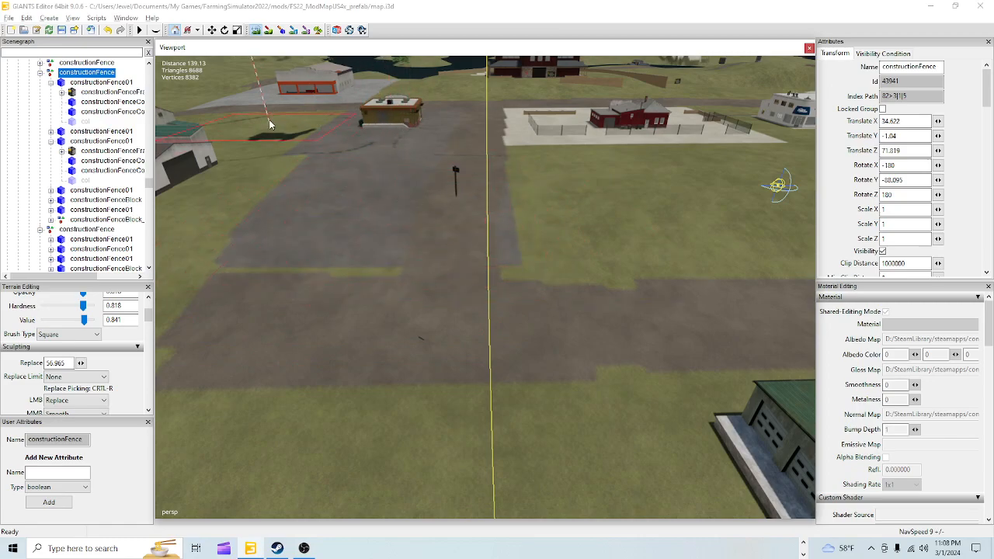
left_click(256, 32)
Check the evened pavement at ground level toward the yellow building and along the road past the green-roofed sheds
left_click_drag(466, 362, 716, 84, "alt")
right_click_drag(716, 84, 541, 332)
mouse_move(489, 363)
right_mouse_down()
mouse_move(566, 275)
mouse_move(583, 277)
mouse_move(504, 374)
mouse_move(634, 213)
mouse_move(673, 132)
mouse_move(586, 288)
mouse_move(538, 352)
mouse_move(505, 364)
right_mouse_up()
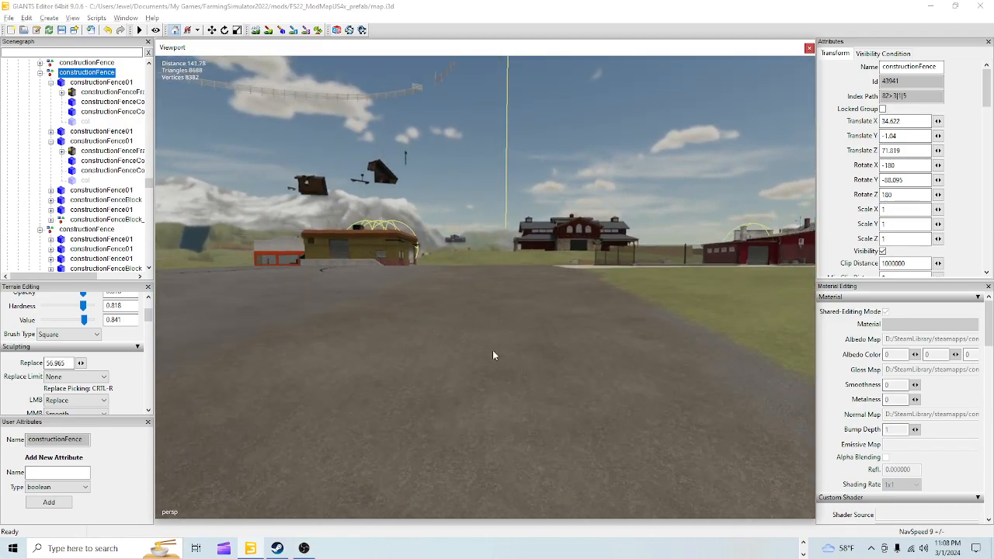
left_click(260, 31)
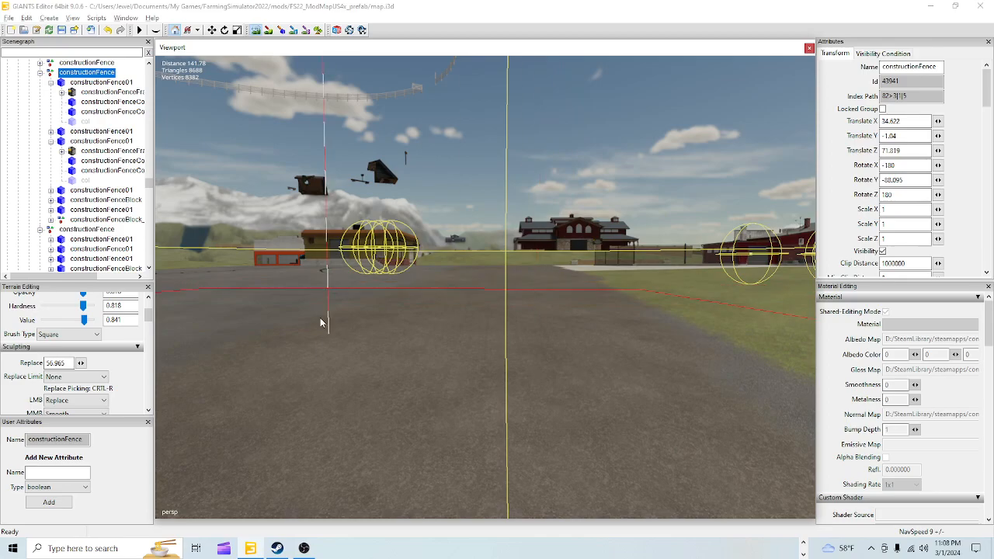
left_click(256, 32)
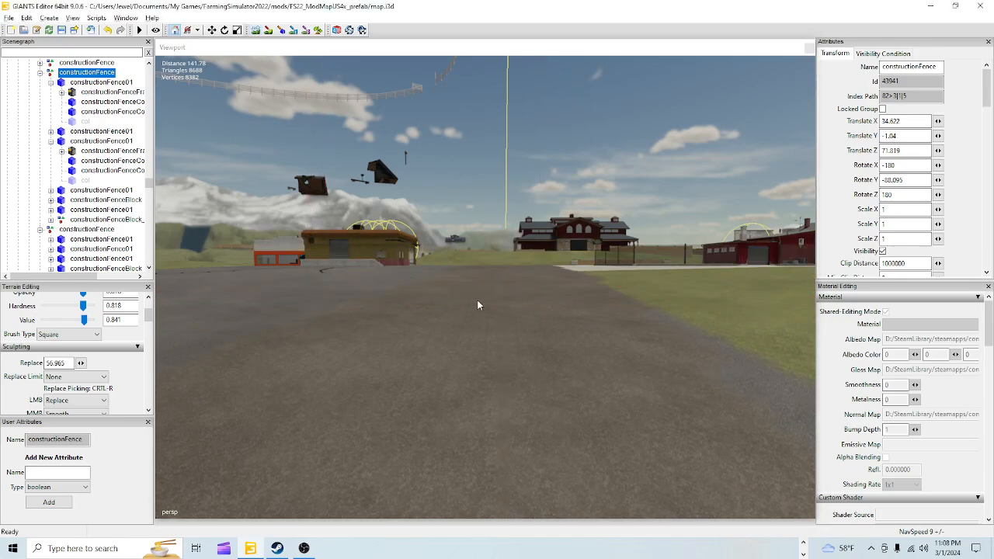
left_click_drag(508, 277, 632, 346, "alt")
right_click_drag(632, 347, 496, 448)
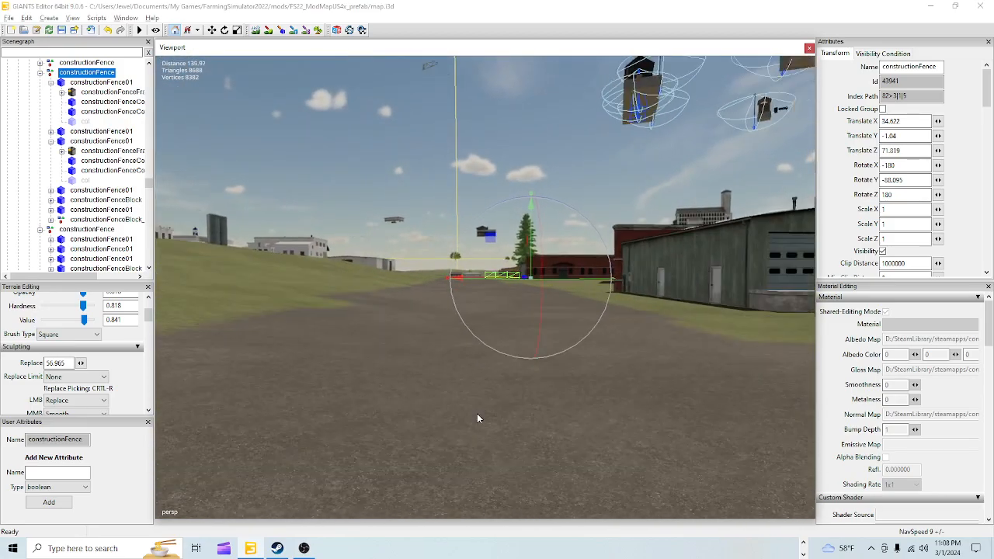
Smooth the road beside the green-roofed sheds and the adjoining grass bank with the terrain brush
left_click_drag(444, 365, 476, 413, "alt")
right_click_drag(564, 351, 499, 278)
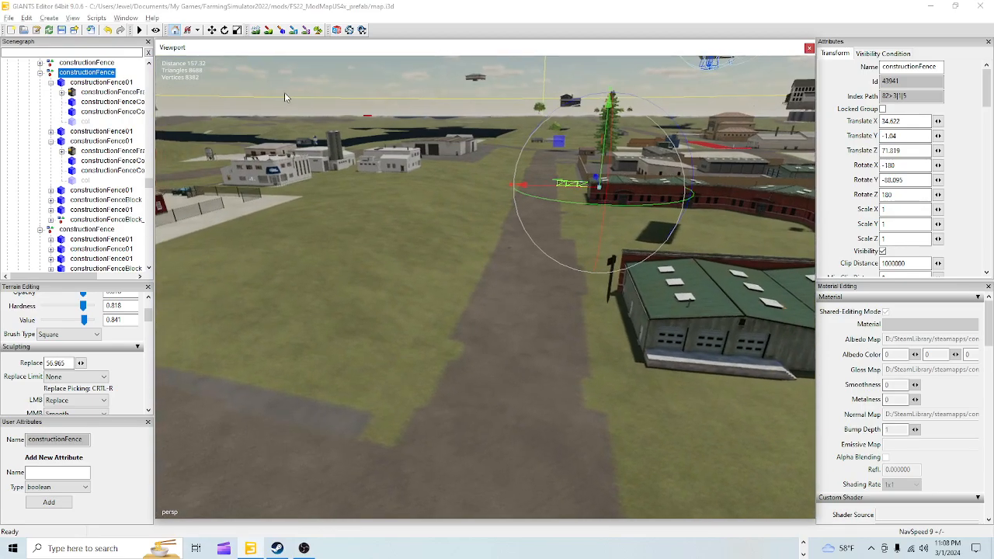
left_click(255, 30)
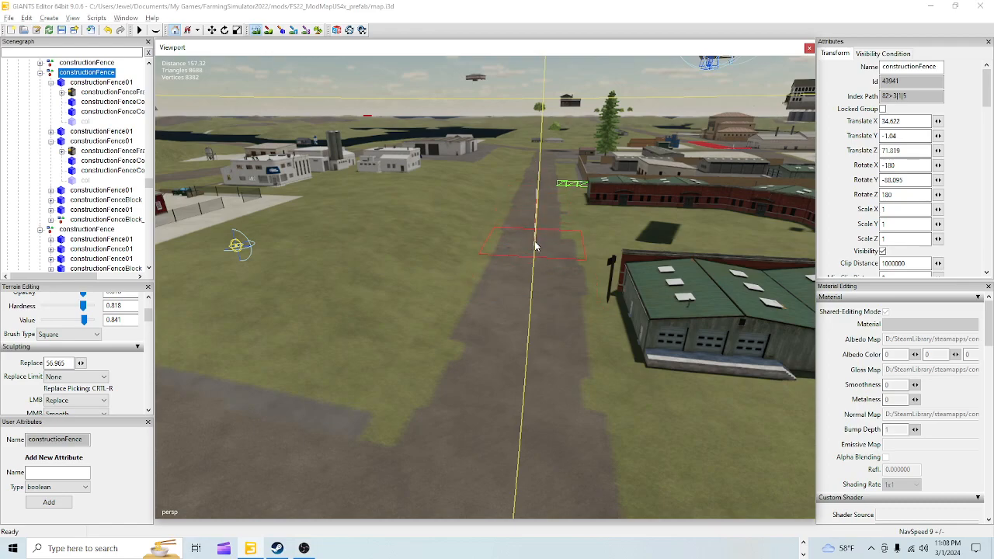
mouse_move(484, 243)
left_mouse_down()
mouse_move(446, 298)
mouse_move(437, 369)
left_mouse_up()
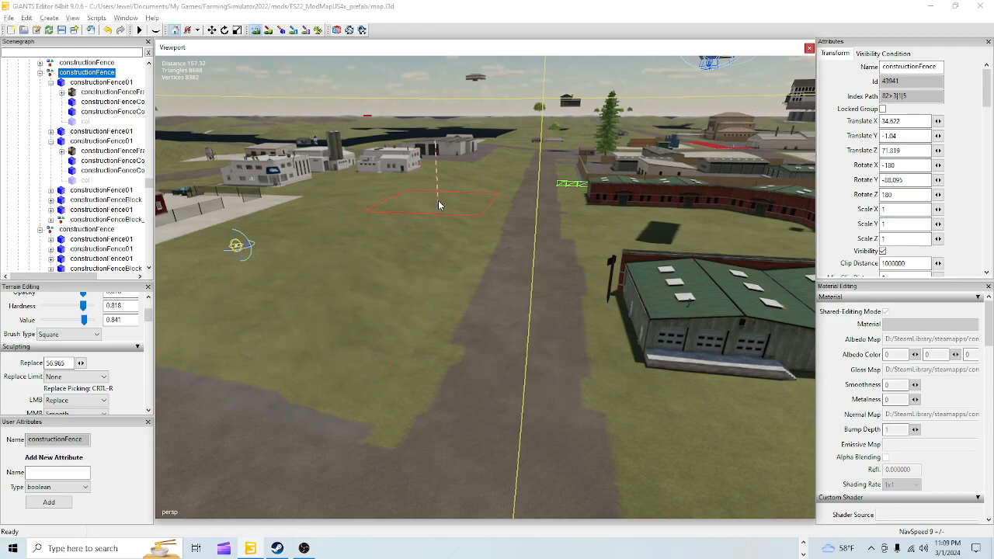
left_click(255, 30)
Examine the whole length of the road and its grass verges from ground level and from above in both directions
right_click_drag(561, 424, 683, 4, "alt")
left_click_drag(629, 233, 573, 388, "alt")
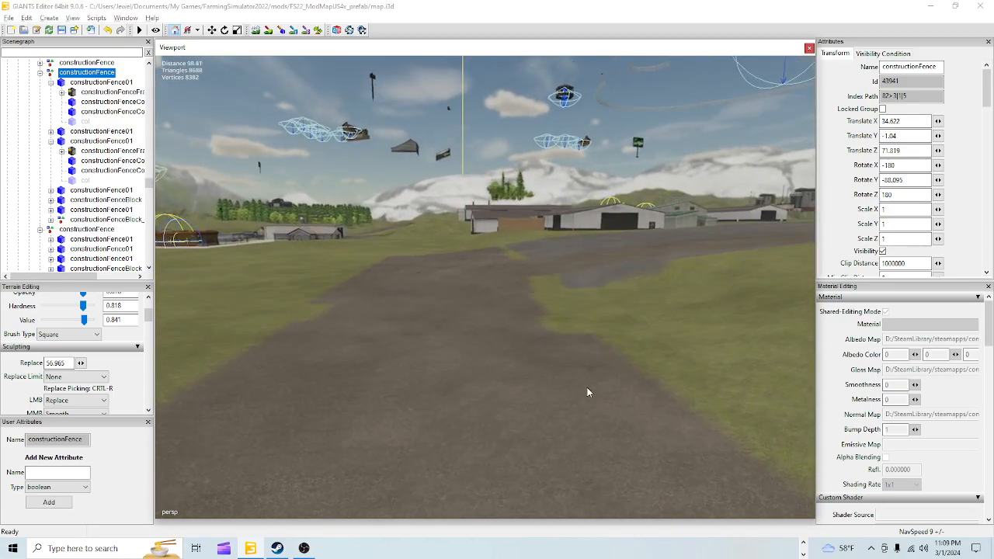
right_click_drag(448, 404, 444, 342, "alt")
left_click_drag(444, 342, 594, 263, "alt")
scroll(441, 430, "down", 3)
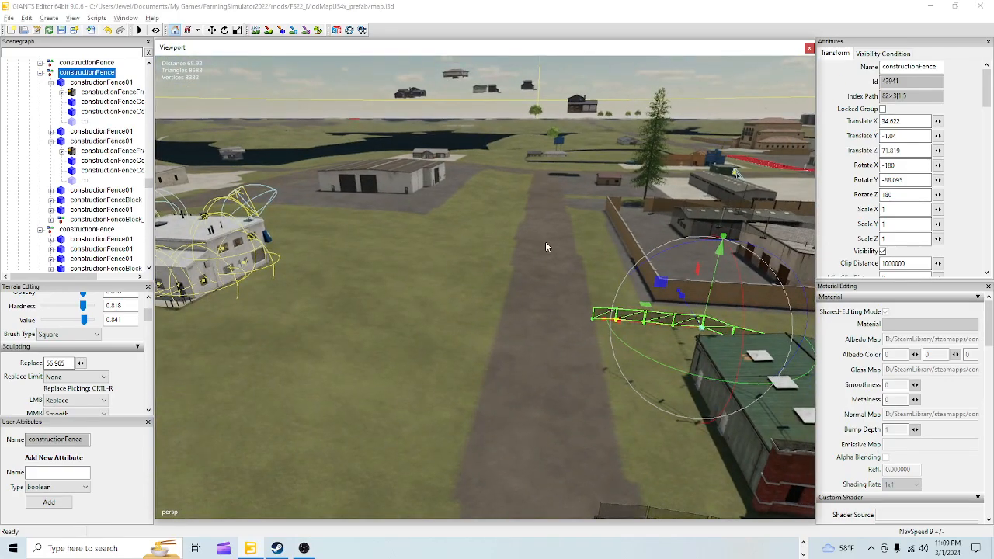
scroll(546, 245, "down", 6)
left_click_drag(449, 452, 493, 290, "alt")
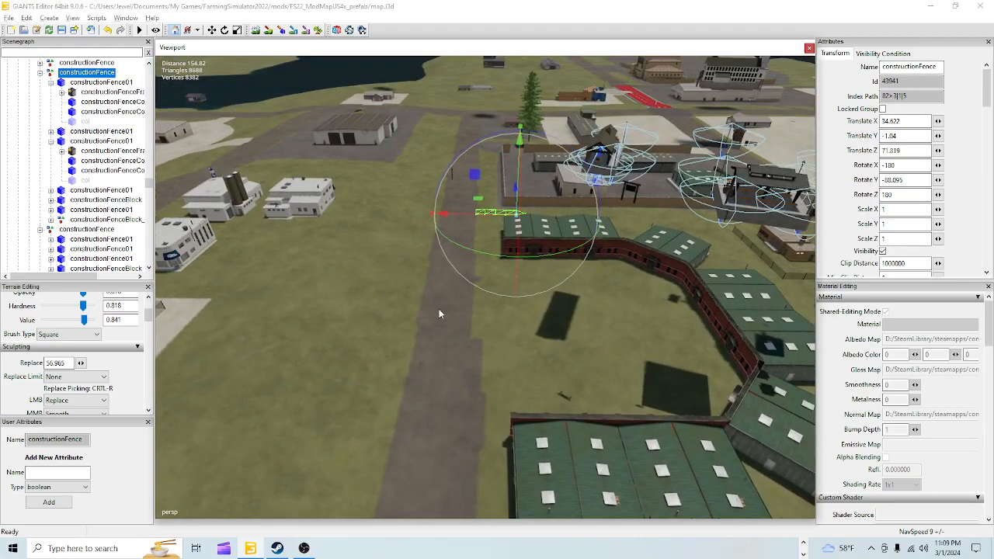
left_click_drag(432, 311, 721, 258, "alt")
left_click_drag(635, 231, 625, 135, "alt")
left_click_drag(476, 374, 614, 223, "alt")
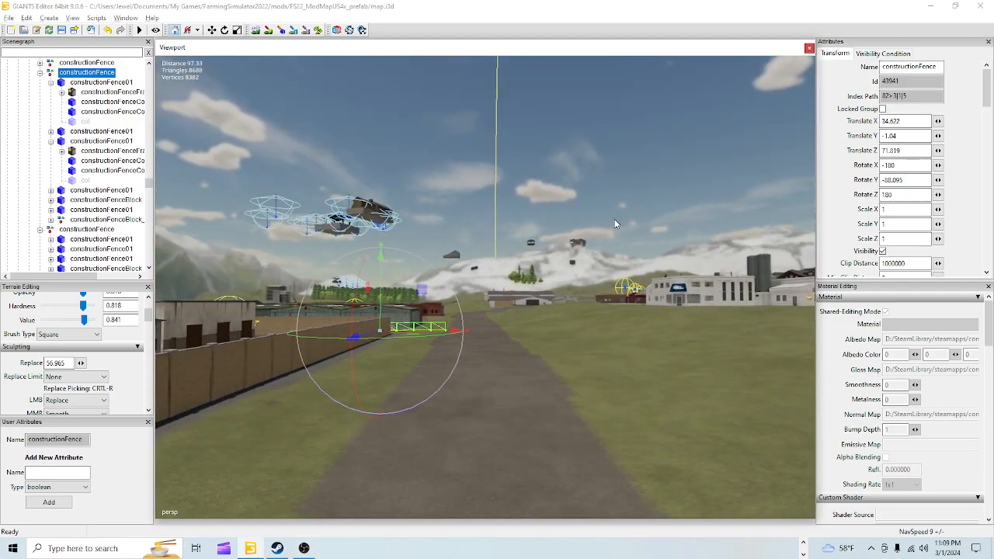
Even out the ground around the road's end and the grass beyond it with the terrain brush
left_click_drag(461, 441, 473, 355, "alt")
left_click_drag(578, 268, 502, 388, "alt")
left_click_drag(526, 243, 501, 309, "alt")
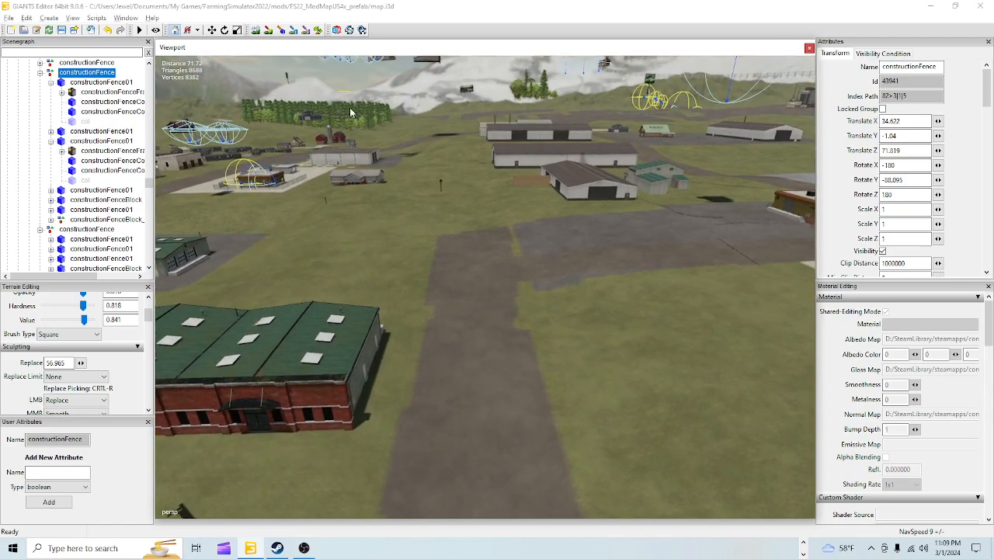
left_click(256, 30)
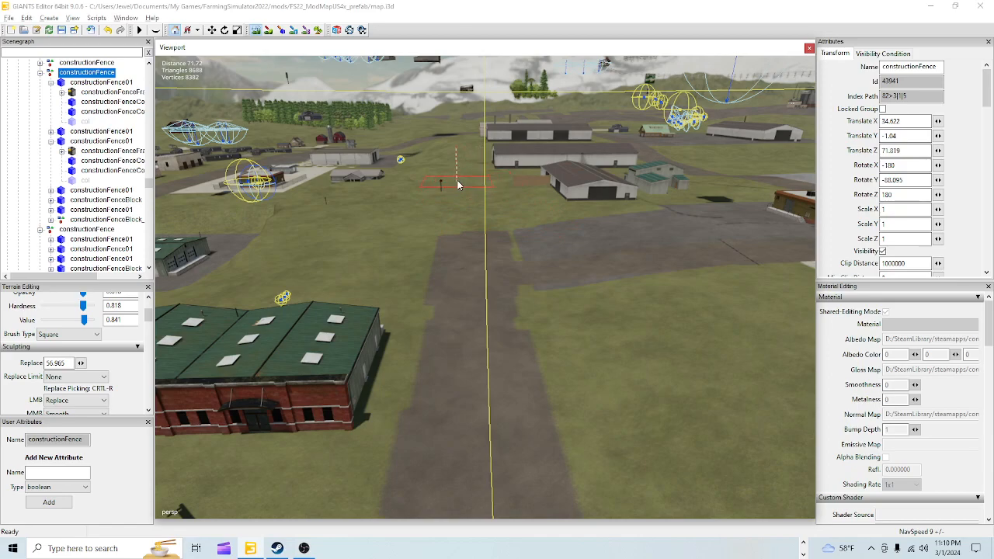
left_click(255, 31)
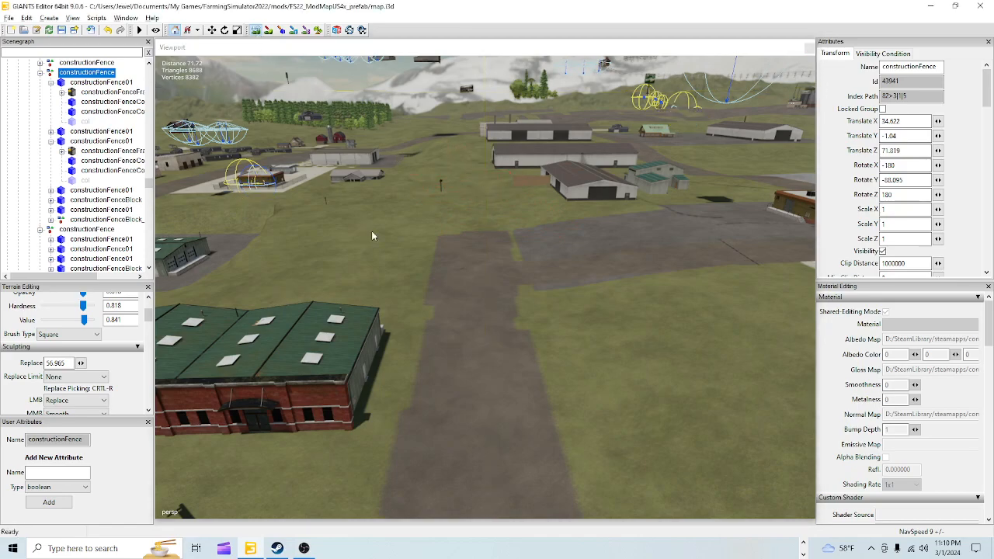
Delete the brickWall of raisinFactory_SPOT that stands on the grass beside the long storage building
scroll(538, 341, "up", 2)
left_click_drag(539, 346, 441, 414, "alt")
scroll(526, 343, "up", 6)
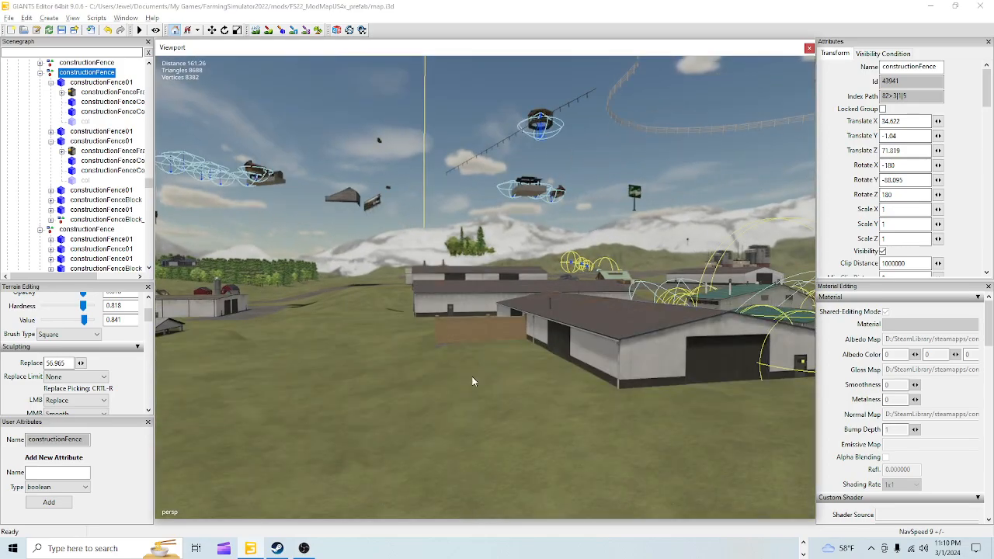
left_click_drag(705, 437, 686, 315, "alt")
scroll(686, 315, "down", 3)
left_click_drag(492, 354, 461, 328, "alt")
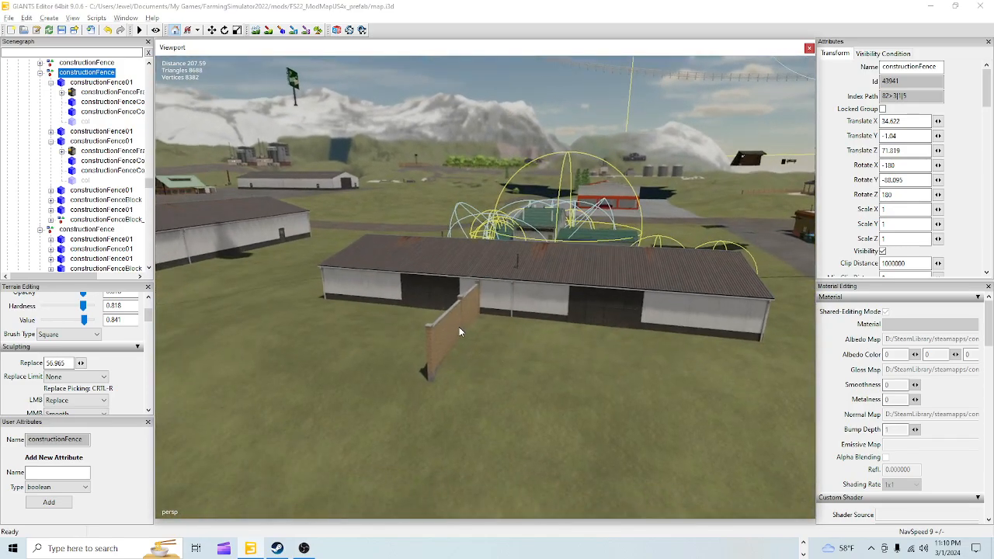
left_click(457, 331)
scroll(58, 114, "up", 3)
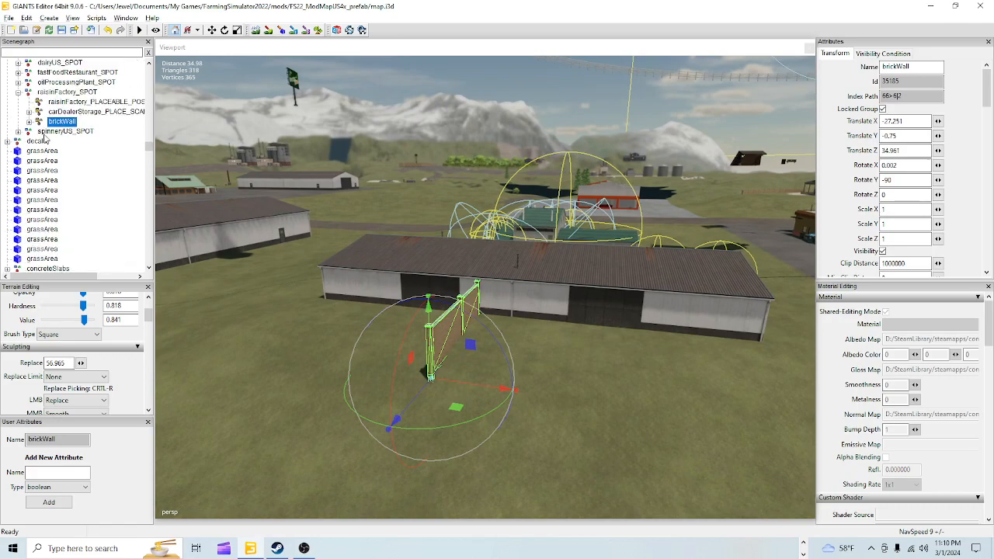
left_click(78, 111)
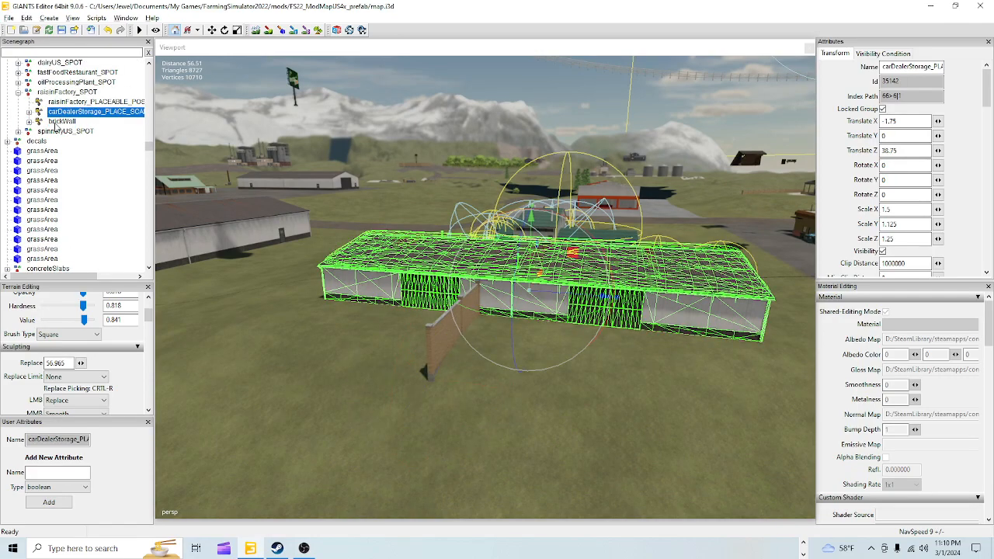
left_click(62, 122)
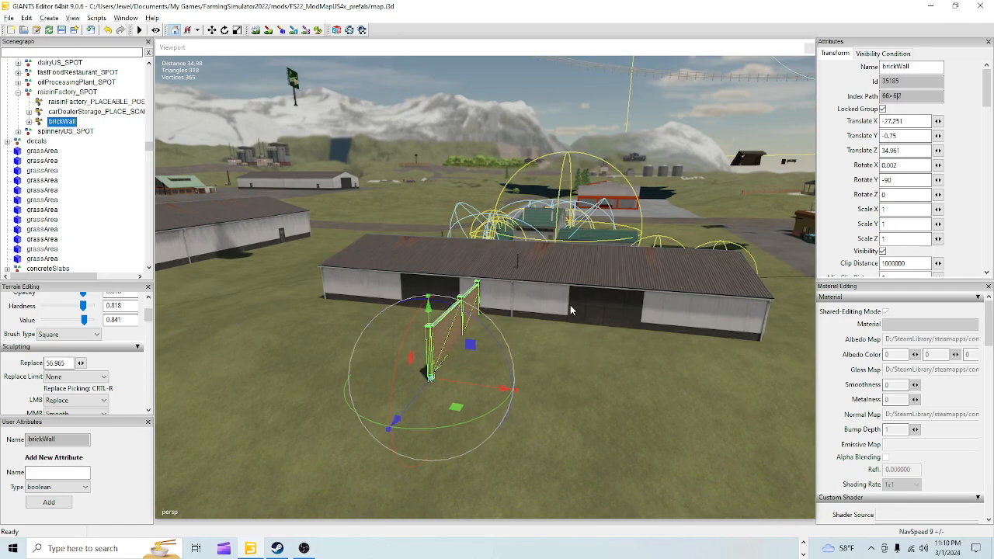
key("Delete")
Check the ground around the long storage building and the neighbouring pavement from above and at ground level
left_click_drag(509, 360, 541, 362, "alt")
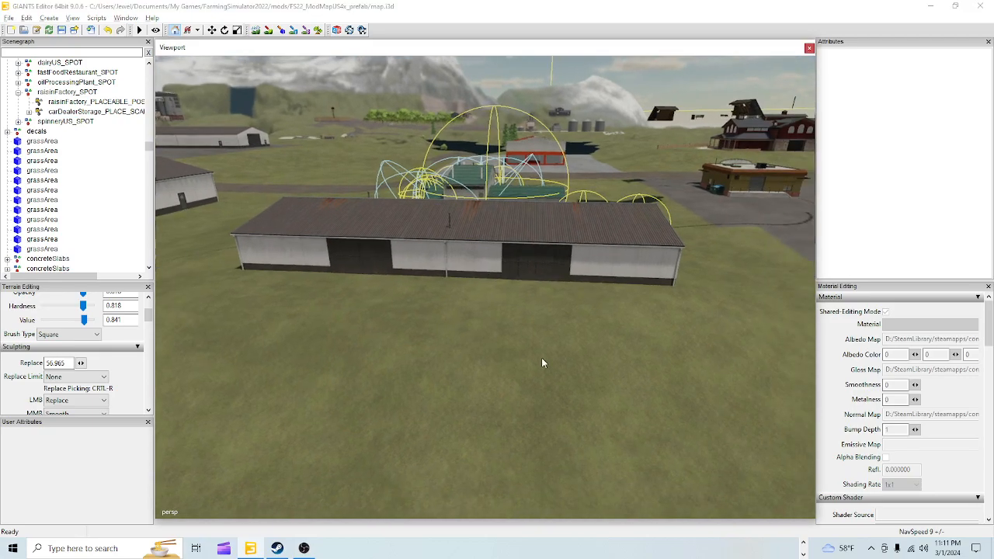
scroll(555, 276, "up", 6)
left_click_drag(583, 269, 342, 336, "alt")
middle_click_drag(342, 336, 459, 330, "alt")
scroll(439, 353, "down", 3)
left_click_drag(420, 415, 406, 468, "alt")
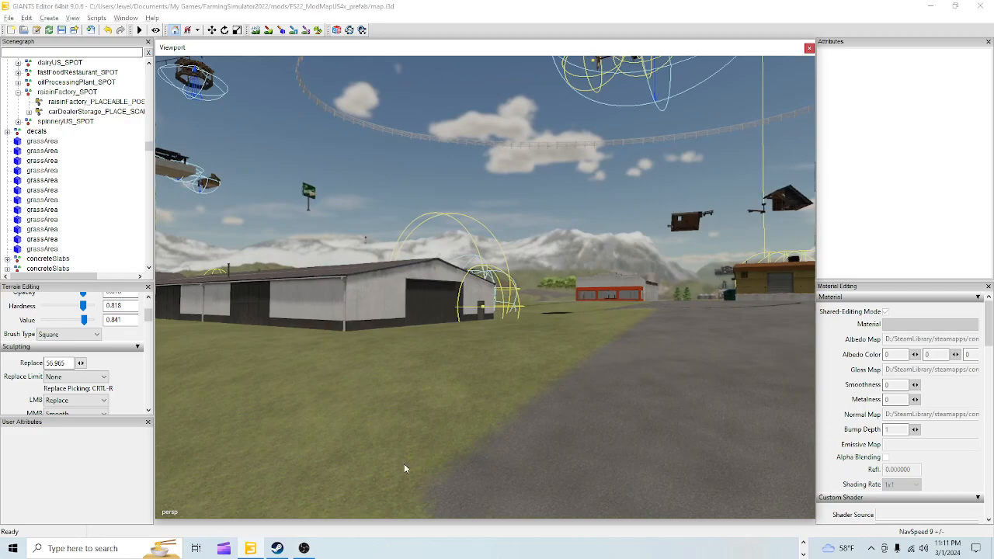
scroll(492, 392, "up", 3)
left_click_drag(492, 393, 337, 380, "alt")
Touch up the paved road junction facing the yellow building with the terrain brush
right_click_drag(337, 379, 230, 314)
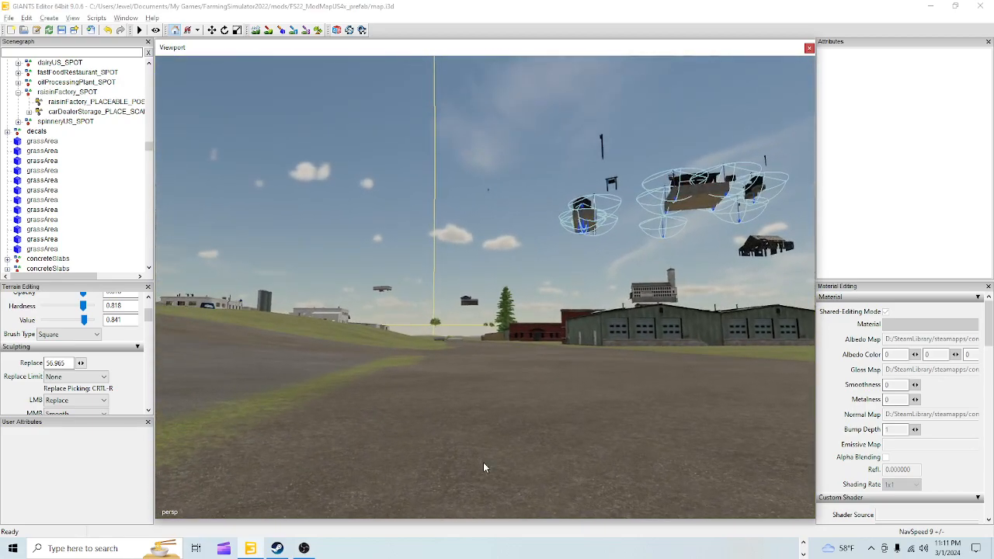
right_click_drag(483, 466, 389, 408)
right_click_drag(450, 416, 390, 475)
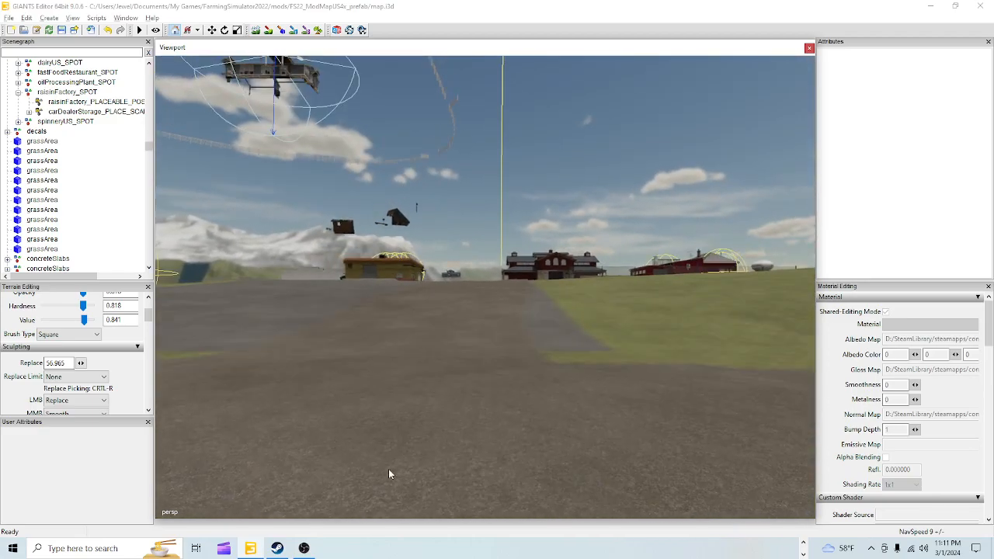
mouse_move(466, 445)
right_mouse_down()
mouse_move(481, 437)
mouse_move(467, 445)
right_mouse_up()
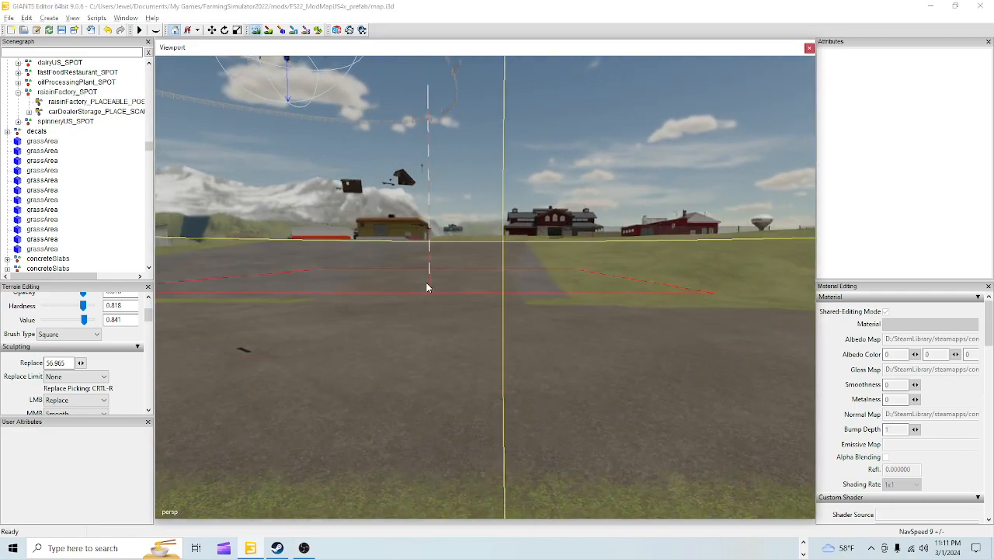
left_click(253, 30)
Look over the road junction once more and save the map
scroll(529, 188, "up", 3)
left_click_drag(545, 317, 350, 407, "alt")
left_click(63, 33)
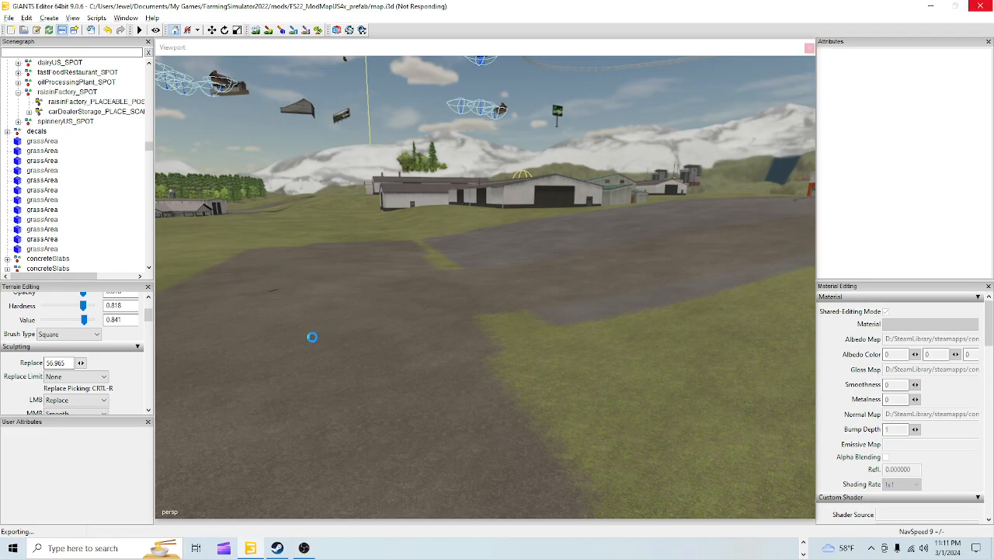
Extend the gravel road straight past the junction with the yellow building's pavement until it meets the next cross road
left_click_drag(350, 339, 643, 222, "alt")
scroll(428, 356, "down", 5)
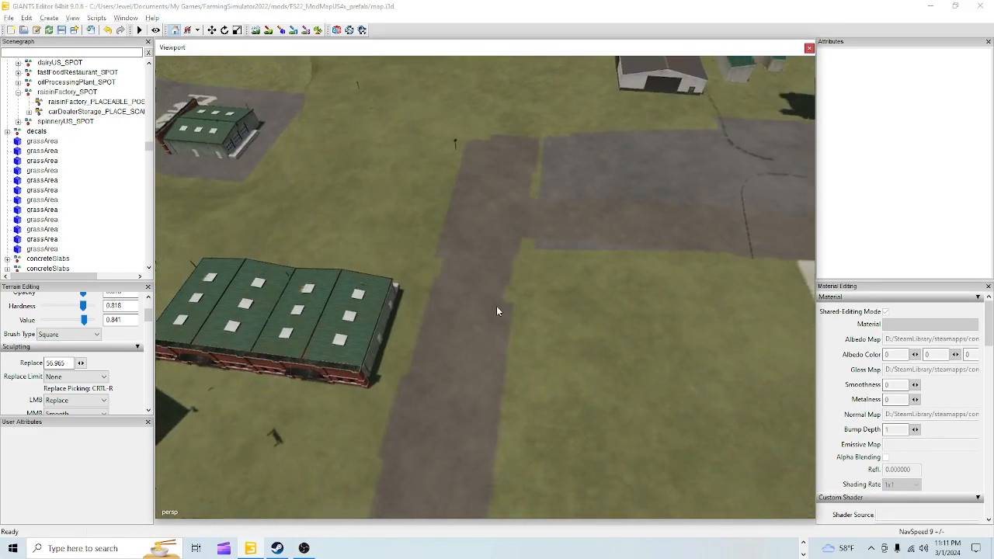
right_click_drag(585, 251, 541, 334)
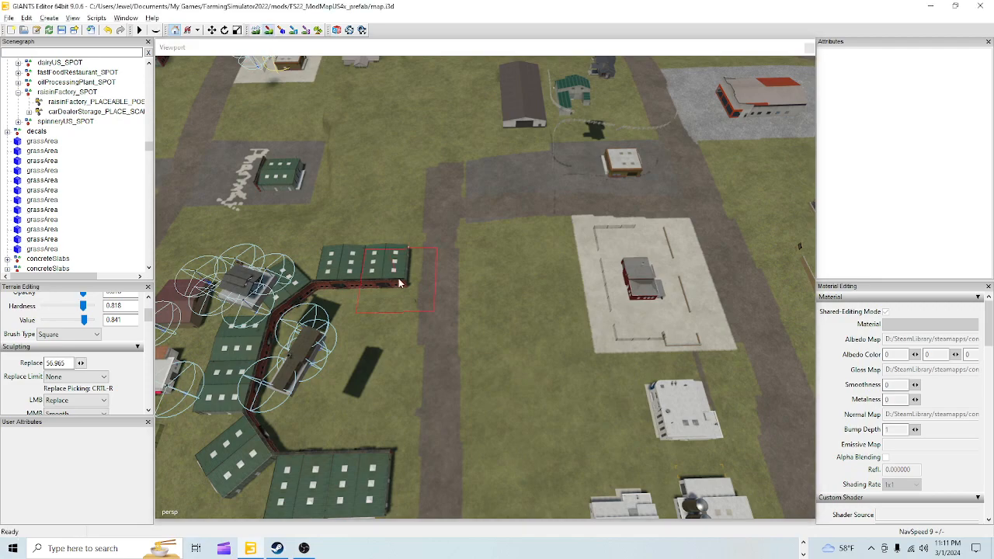
left_click(429, 275)
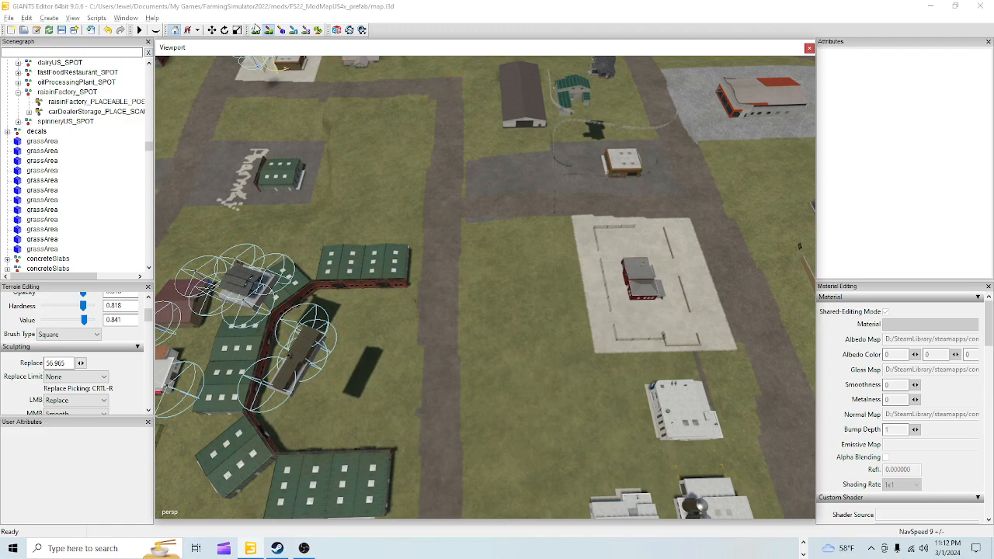
left_click(268, 32)
Check the extended road and its surroundings, from the dirt road corner to the storage buildings, from above and near ground level
left_click_drag(339, 215, 354, 181, "alt")
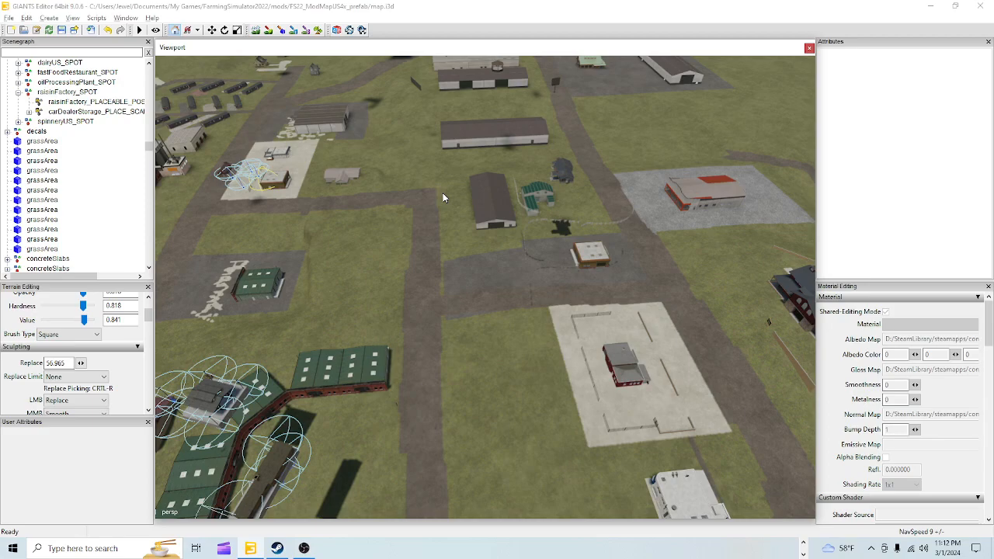
left_click_drag(444, 204, 439, 236, "alt")
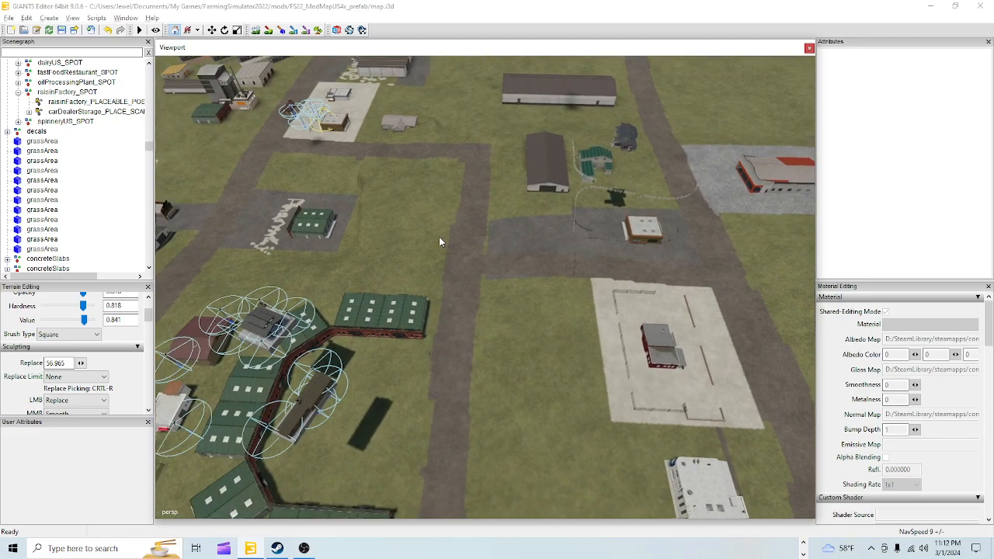
right_click_drag(438, 314, 517, 115, "alt")
left_click_drag(517, 115, 510, 337, "alt")
right_click_drag(510, 337, 902, 3, "alt")
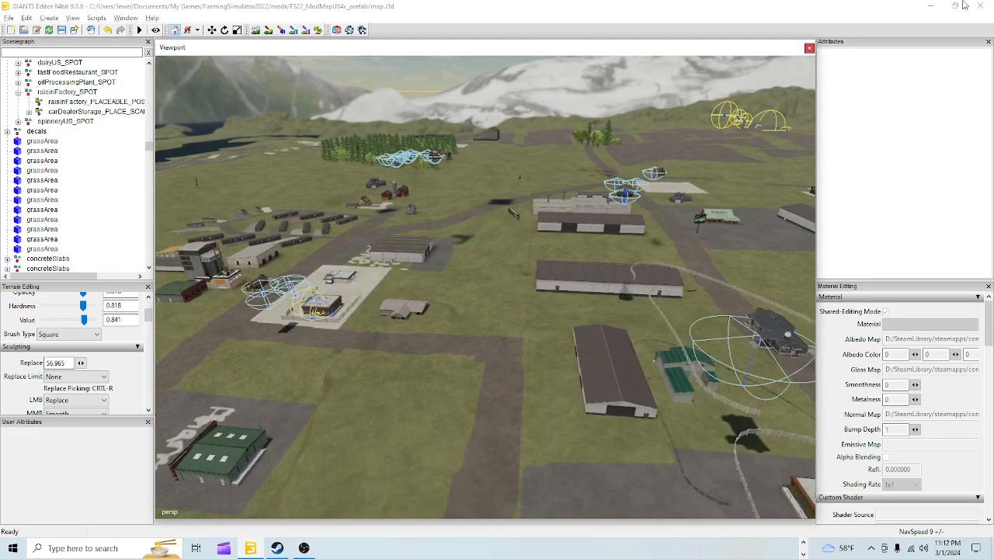
right_click_drag(427, 478, 755, 32, "alt")
right_click_drag(428, 386, 880, 186, "alt")
left_click_drag(517, 371, 614, 344, "alt")
right_click_drag(614, 345, 323, 124, "alt")
right_click_drag(318, 210, 516, 288, "alt")
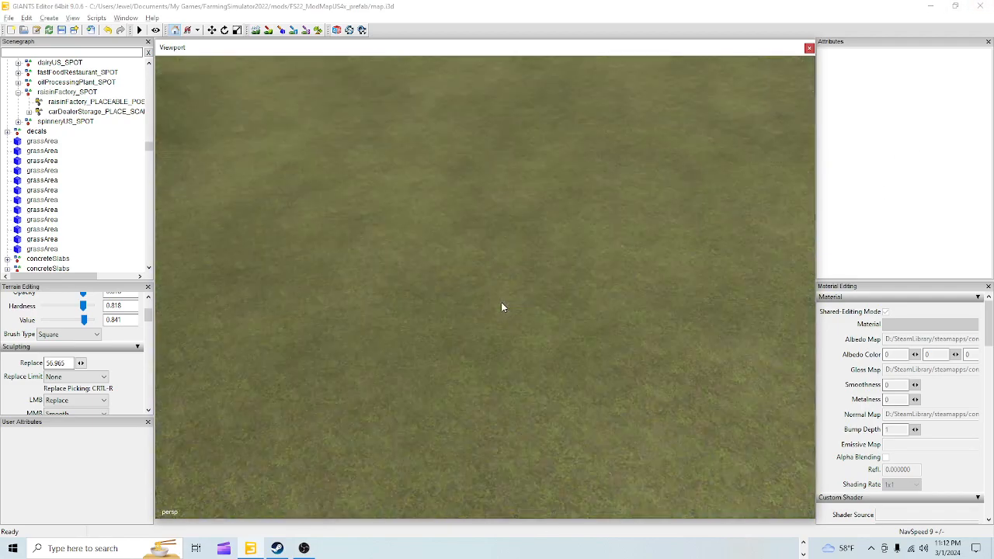
left_click_drag(515, 288, 523, 268, "alt")
right_click_drag(522, 268, 336, 457, "alt")
left_click_drag(336, 457, 480, 421, "alt")
right_click_drag(480, 422, 602, 132, "alt")
right_click_drag(467, 324, 590, 136, "alt")
right_click_drag(541, 237, 307, 387, "alt")
left_click_drag(307, 387, 559, 316, "alt")
left_click_drag(480, 361, 607, 211, "alt")
left_click_drag(420, 432, 547, 300, "alt")
Paint gravel over the road corner, evening out its edges and extending the road past the bend onto the grass
left_click(268, 30)
left_click(459, 263)
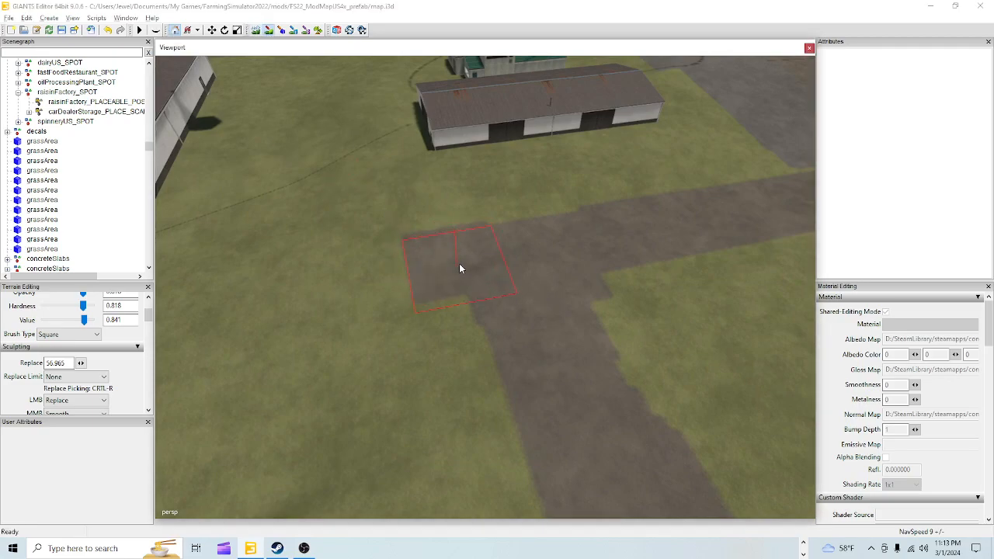
left_click_drag(512, 246, 555, 244)
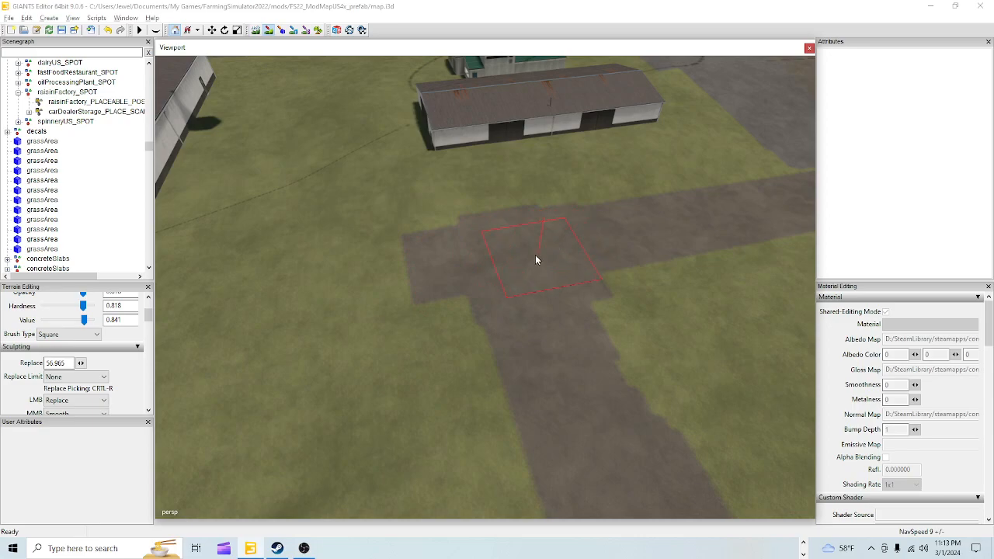
mouse_move(488, 273)
left_mouse_down()
mouse_move(412, 269)
mouse_move(472, 258)
left_mouse_up()
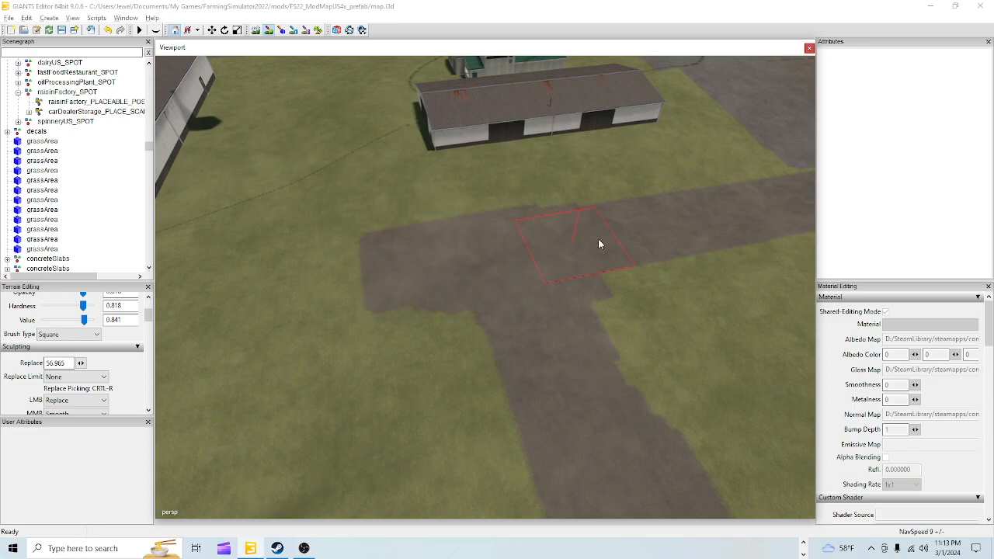
mouse_move(614, 233)
left_mouse_down()
mouse_move(582, 237)
mouse_move(672, 221)
left_mouse_up()
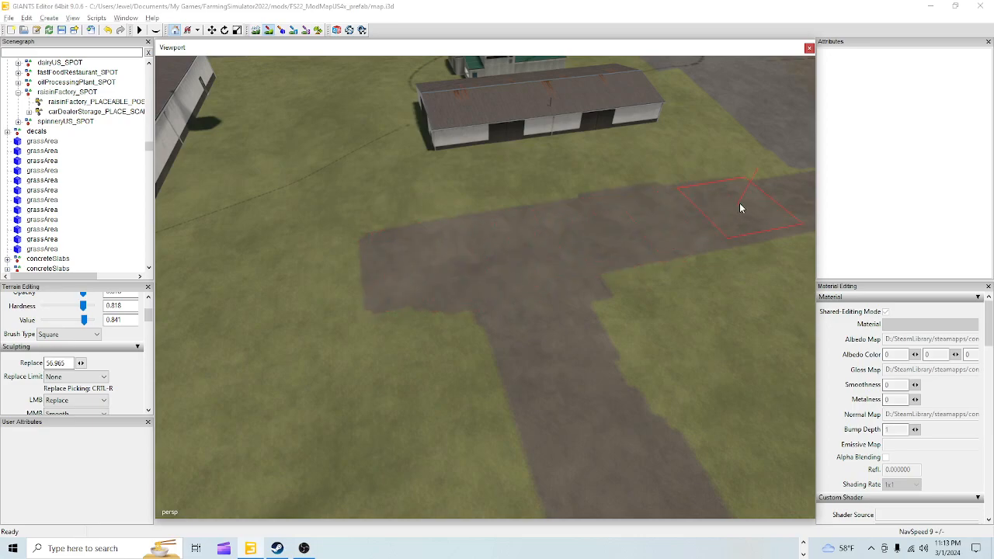
mouse_move(461, 274)
left_mouse_down()
mouse_move(406, 282)
mouse_move(379, 273)
mouse_move(302, 290)
mouse_move(280, 280)
mouse_move(275, 289)
mouse_move(284, 302)
mouse_move(303, 300)
left_mouse_up()
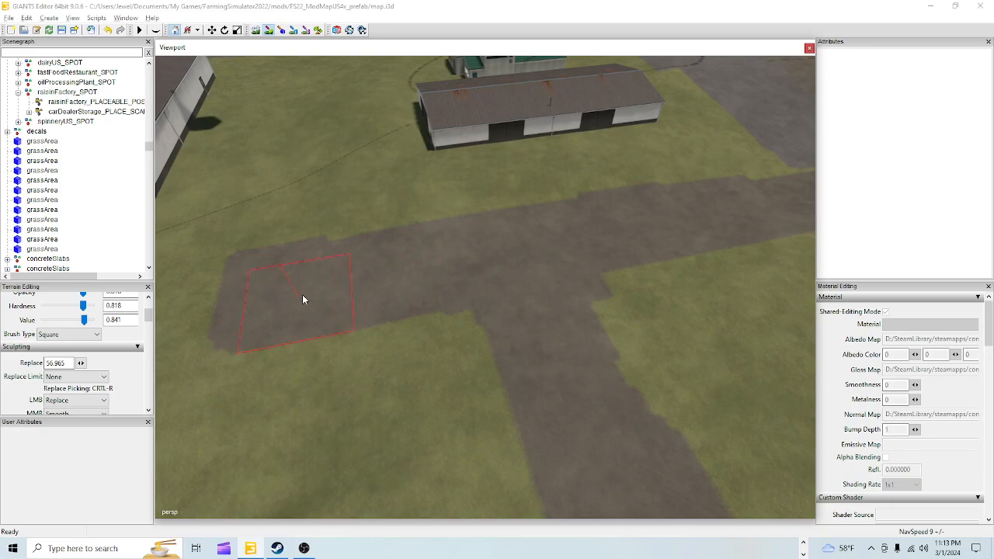
left_click(268, 30)
Activate terrain texture painting near the storage buildings and set the texture layer to CONCRETE
mouse_move(579, 338)
left_mouse_down("alt")
mouse_move(538, 281)
mouse_move(479, 380)
left_mouse_up("alt")
right_click_drag(479, 383, 626, 420)
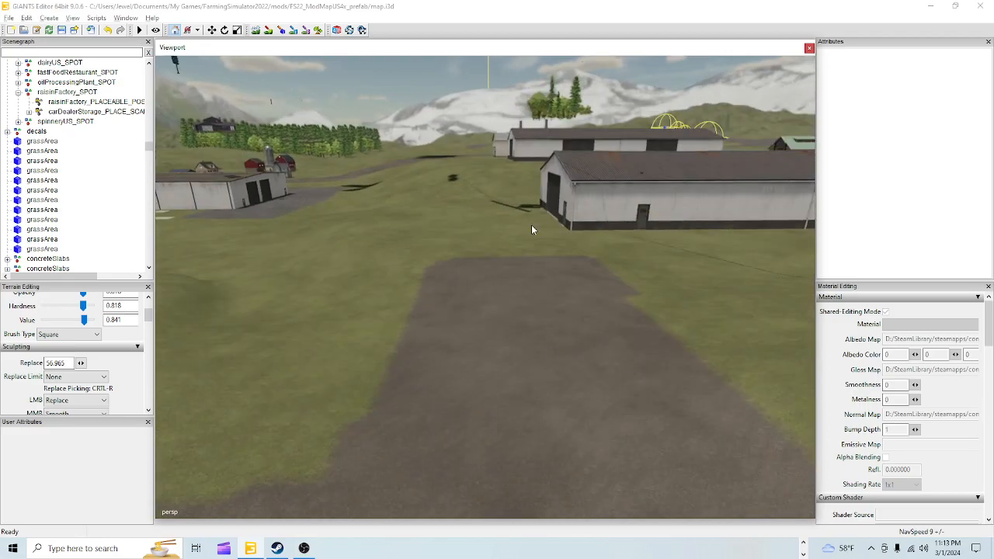
right_click_drag(554, 382, 335, 388)
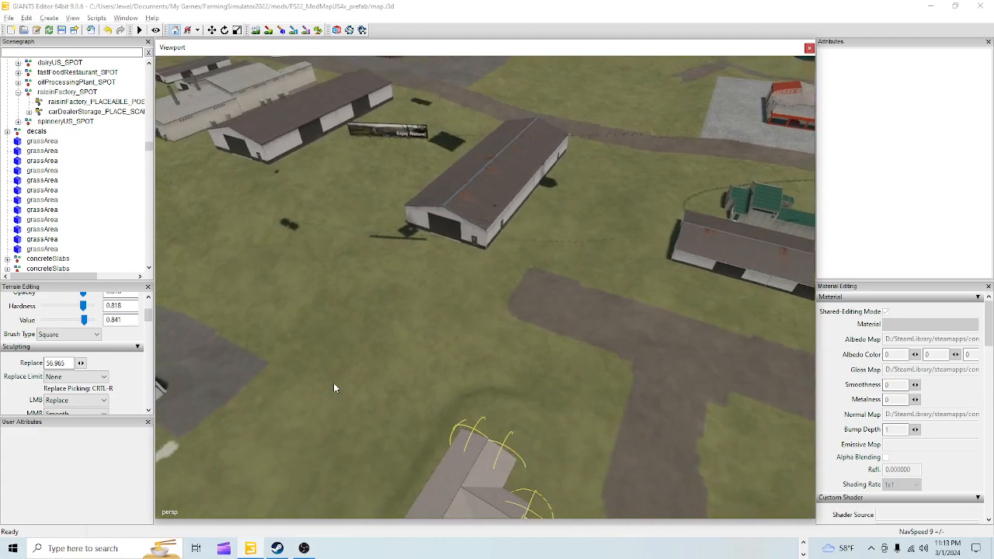
left_click(257, 30)
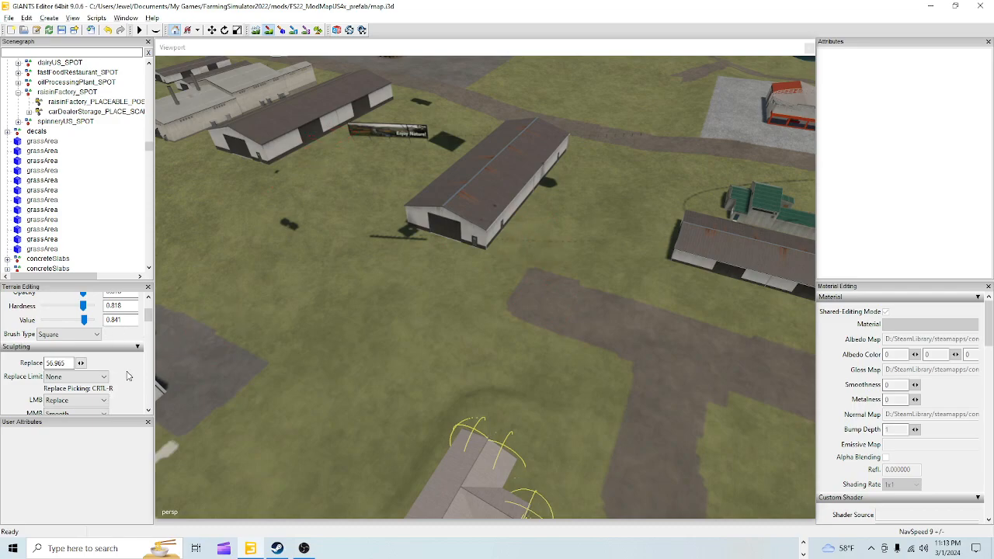
scroll(136, 373, "down", 3)
scroll(133, 388, "down", 1)
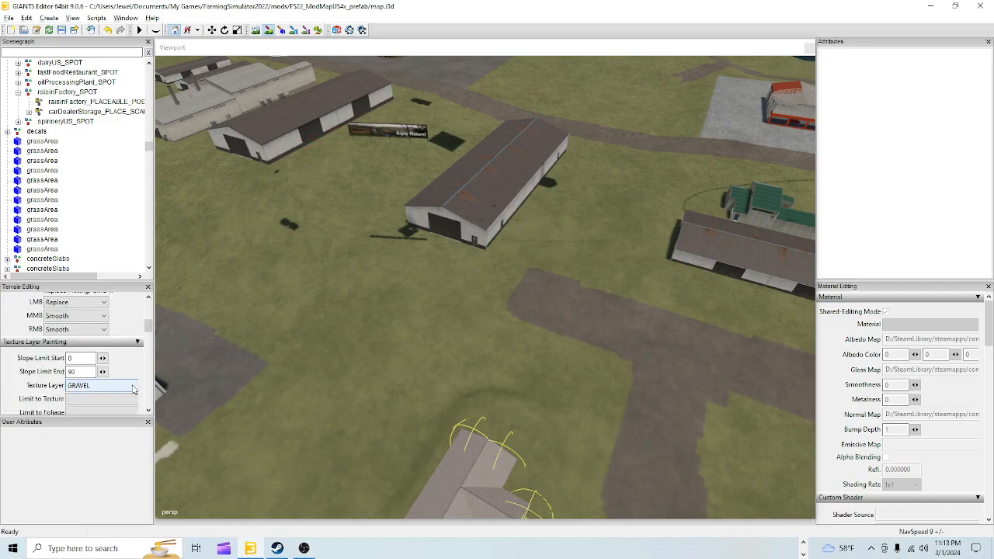
scroll(134, 386, "down", 3)
scroll(133, 387, "down", 4)
scroll(133, 387, "down", 3)
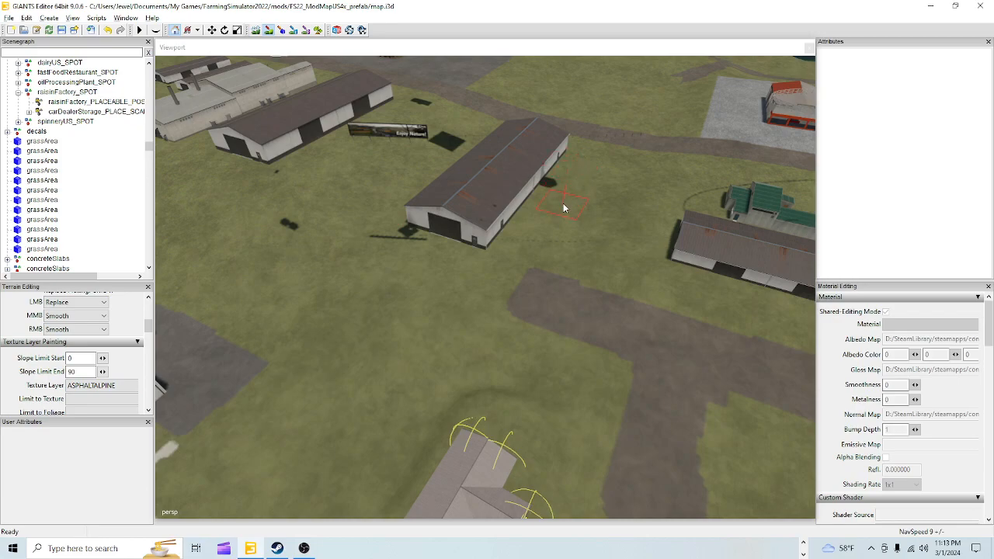
left_click(101, 387)
scroll(109, 349, "up", 6)
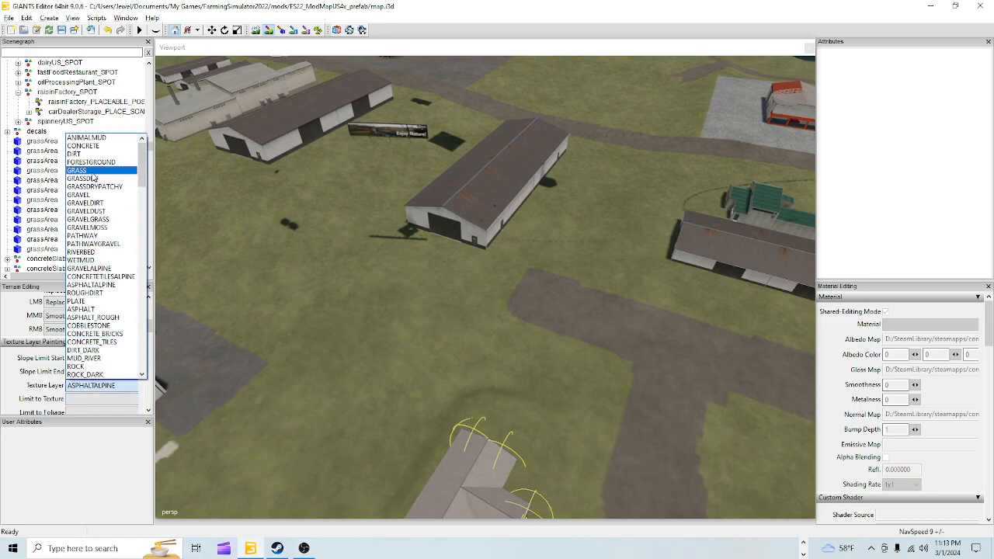
left_click(97, 146)
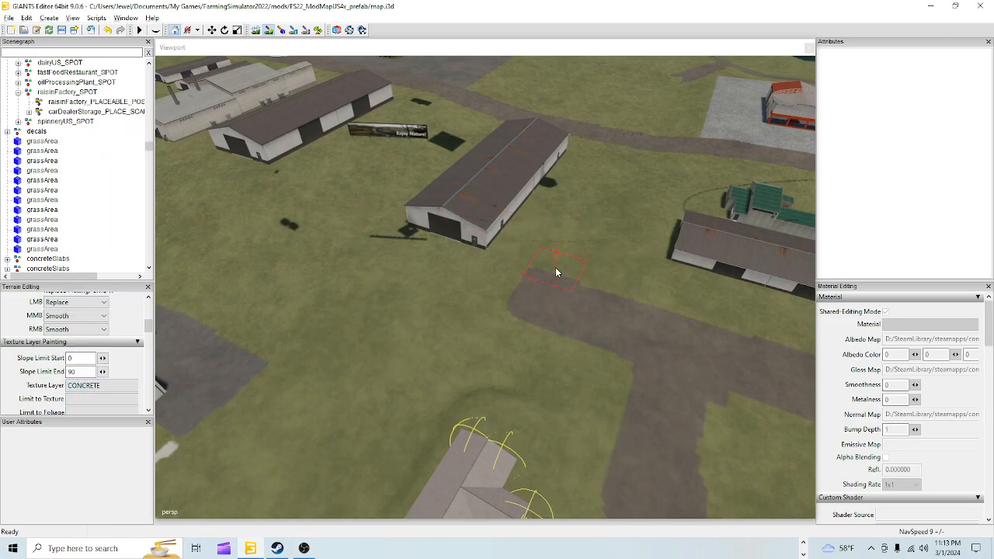
Paint a concrete yard from the road's end along the long storage building, continuing as a strip past its gable front
mouse_move(560, 267)
left_mouse_down()
mouse_move(541, 294)
mouse_move(563, 291)
mouse_move(542, 314)
left_mouse_up()
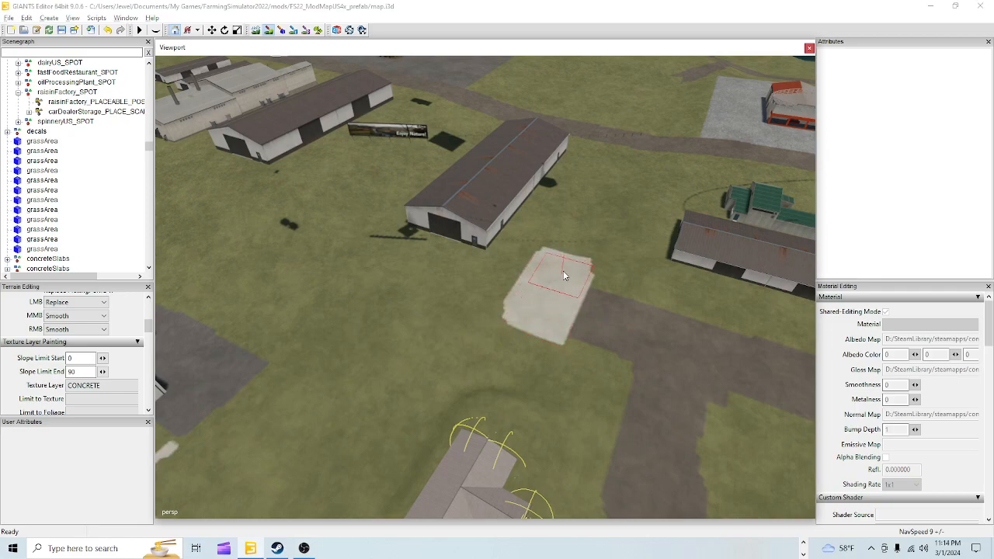
mouse_move(573, 257)
left_mouse_down()
mouse_move(617, 167)
mouse_move(562, 195)
mouse_move(559, 183)
mouse_move(505, 298)
mouse_move(432, 280)
left_mouse_up()
left_click_drag(379, 260, 290, 209)
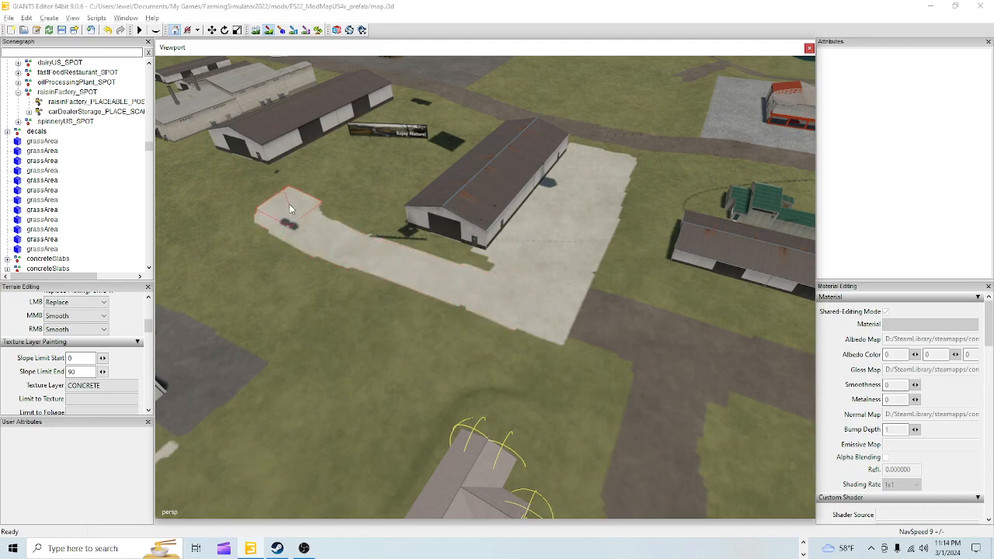
Extend the concrete around the building's other long side to the neighbouring storage building, and fill the grass gap before its gable door
mouse_move(347, 231)
left_mouse_down()
mouse_move(412, 198)
mouse_move(385, 237)
mouse_move(468, 148)
left_mouse_up()
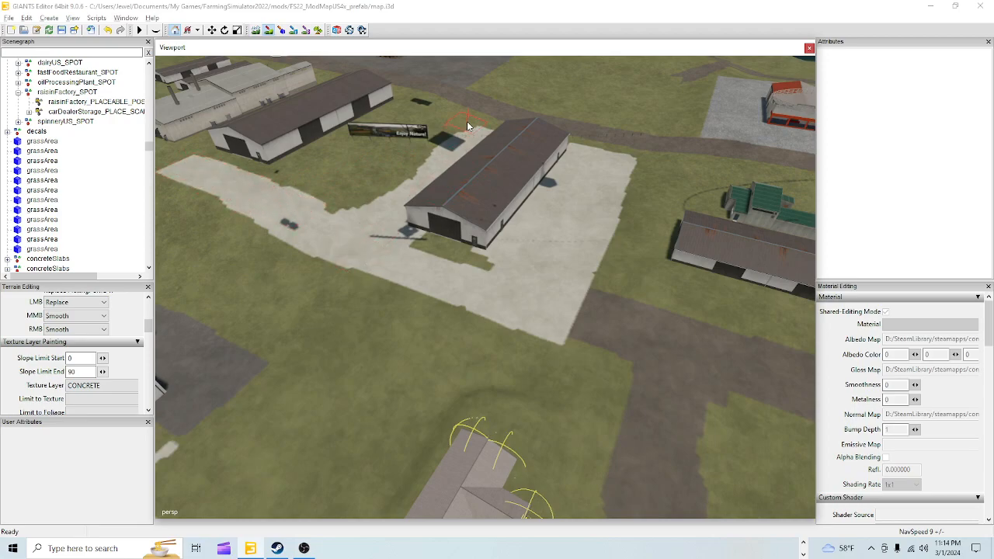
left_click_drag(467, 127, 418, 105)
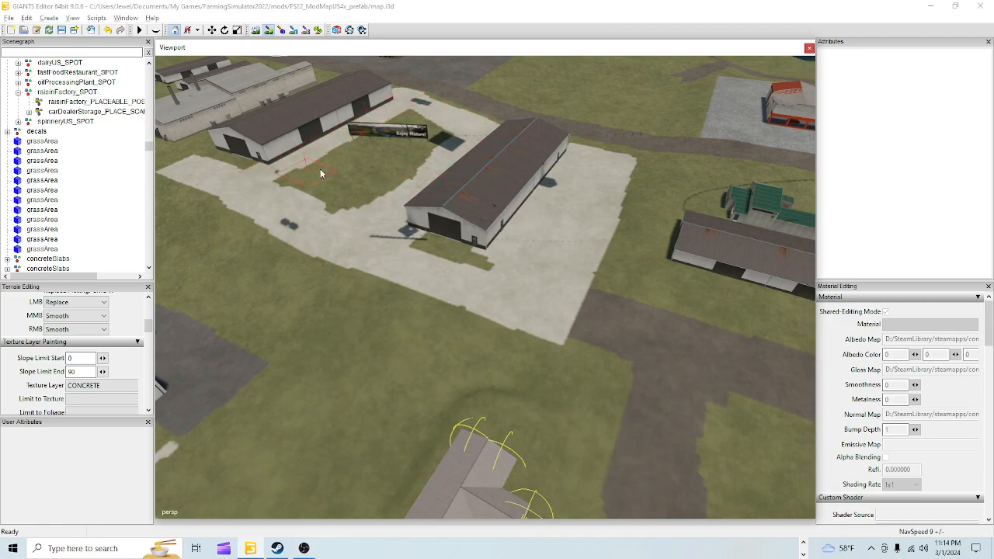
left_click_drag(462, 231, 437, 249)
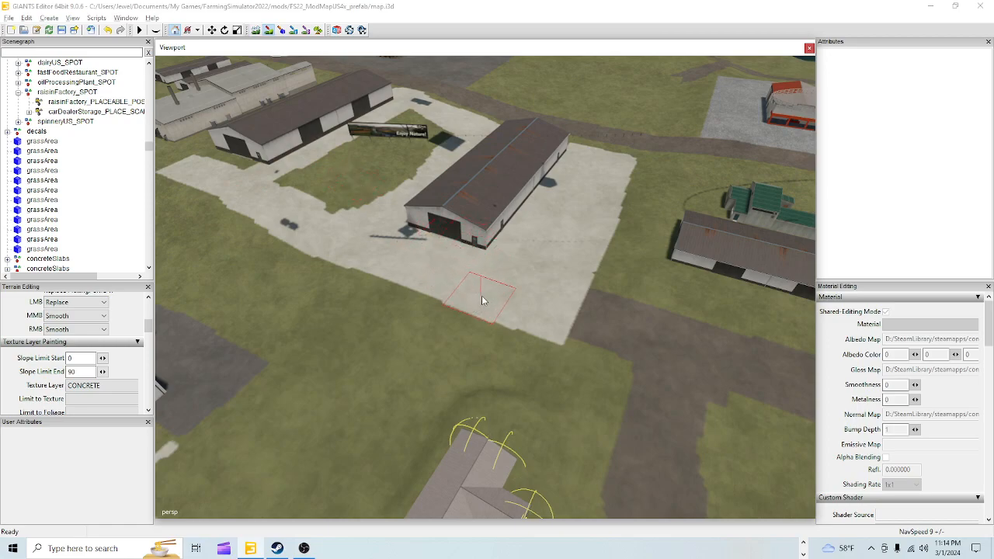
left_click(552, 317)
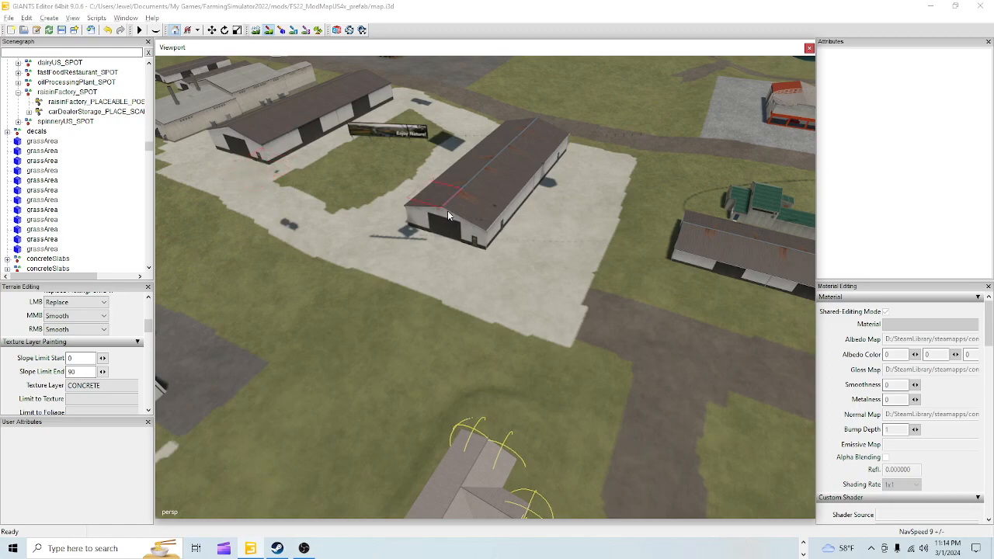
left_click(266, 30)
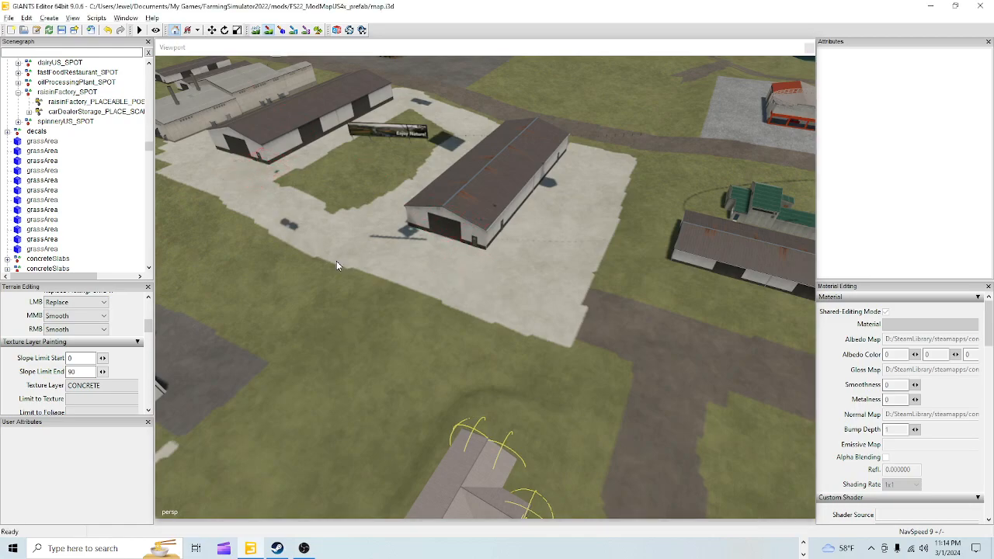
Inspect the concrete yard, its sloping grass edge and its transition to the gravel road from several angles
left_click_drag(332, 260, 447, 282, "alt")
right_click_drag(402, 345, 604, 117, "alt")
left_click_drag(603, 118, 516, 261, "alt")
right_click_drag(515, 266, 644, 223)
right_click_drag(318, 270, 410, 291)
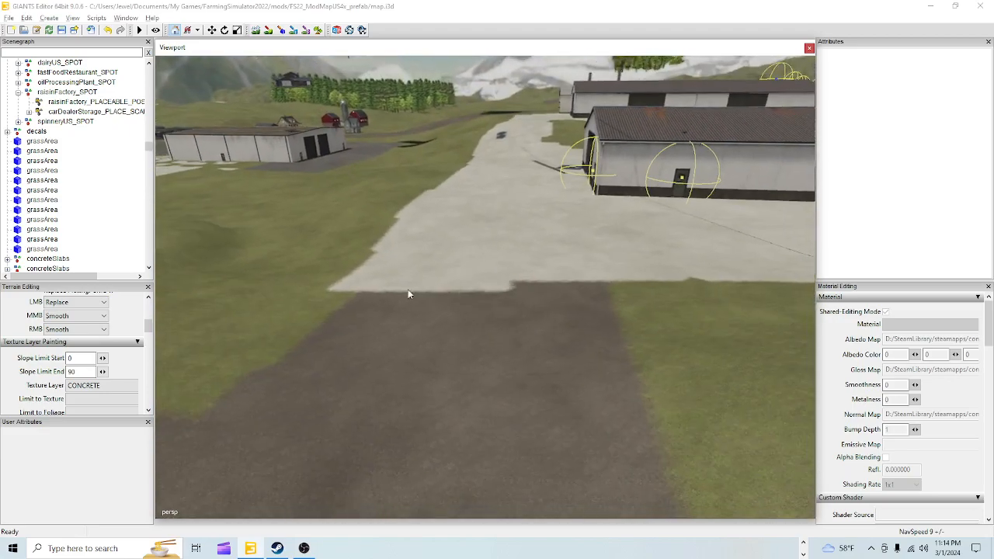
left_click(254, 31)
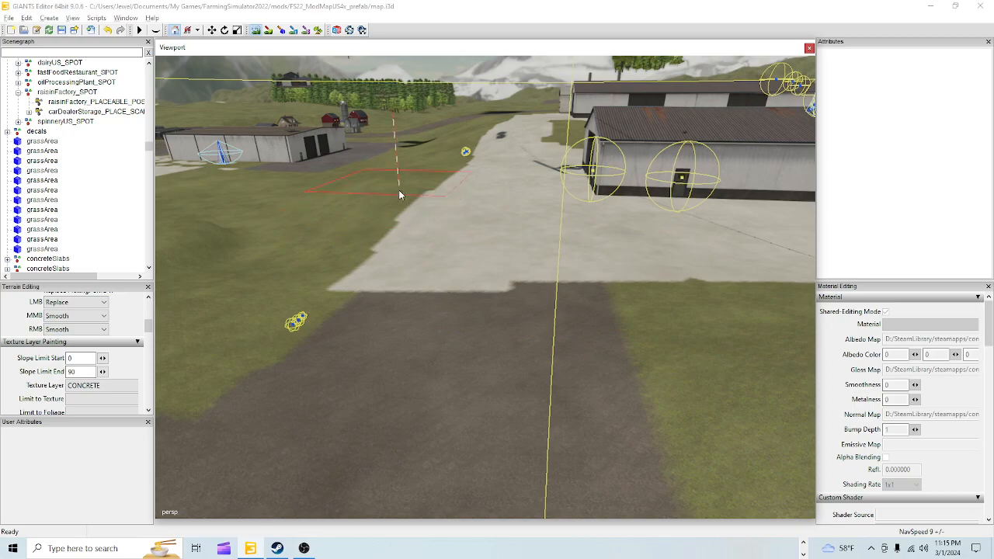
left_click(258, 30)
right_click_drag(269, 226, 373, 62, "alt")
left_click_drag(324, 178, 336, 156, "alt")
right_click_drag(336, 157, 462, 294)
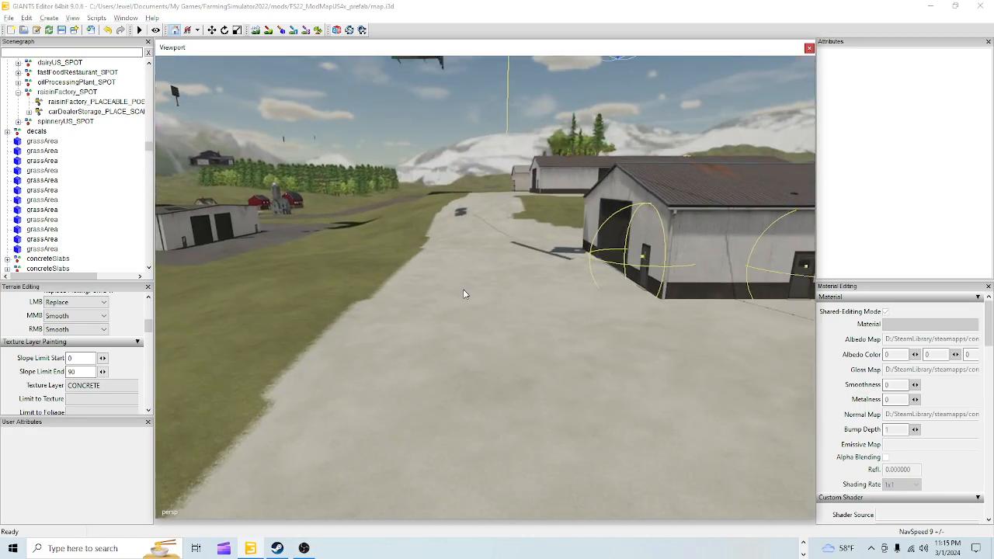
left_click_drag(463, 289, 452, 310, "alt")
right_click_drag(452, 310, 505, 179, "alt")
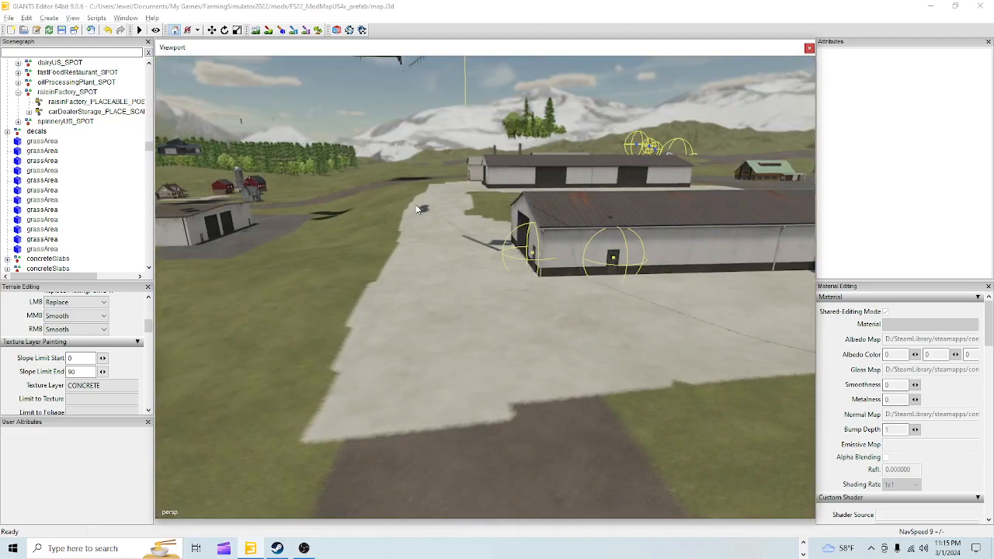
right_click_drag(738, 403, 518, 364)
right_click_drag(376, 386, 542, 364)
scroll(580, 273, "down", 3)
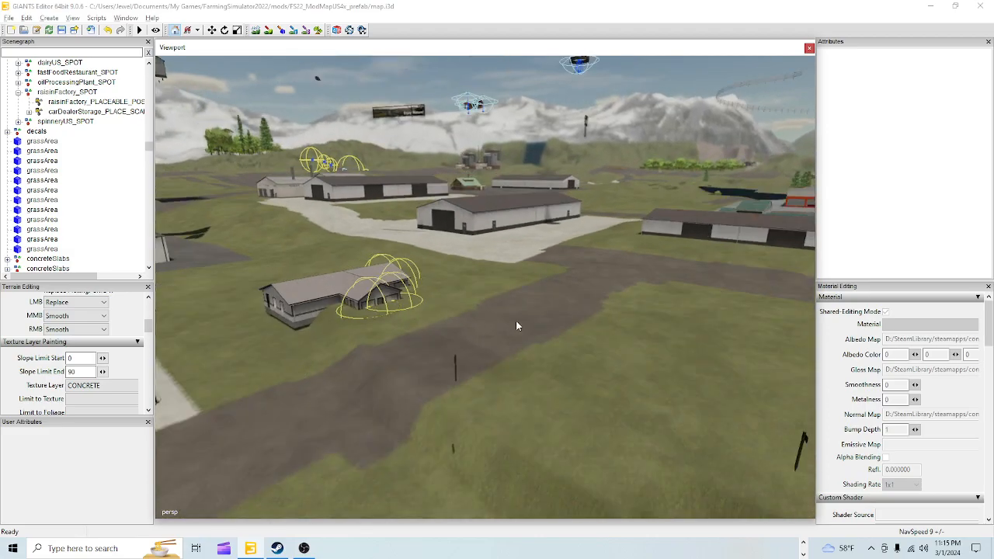
Examine the road junction by the fenced concrete lot and the grass embankment beside the green-roofed pharmacy building
left_click_drag(516, 326, 271, 426, "alt")
left_click_drag(366, 292, 333, 376, "alt")
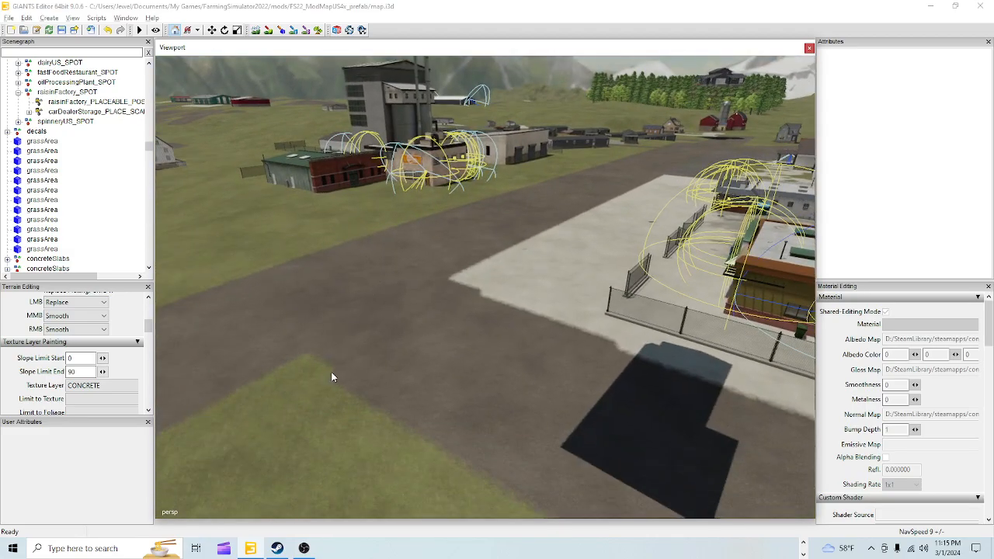
scroll(452, 214, "up", 3)
left_click_drag(452, 214, 641, 242, "alt")
scroll(549, 336, "up", 3)
left_click_drag(576, 185, 602, 273, "alt")
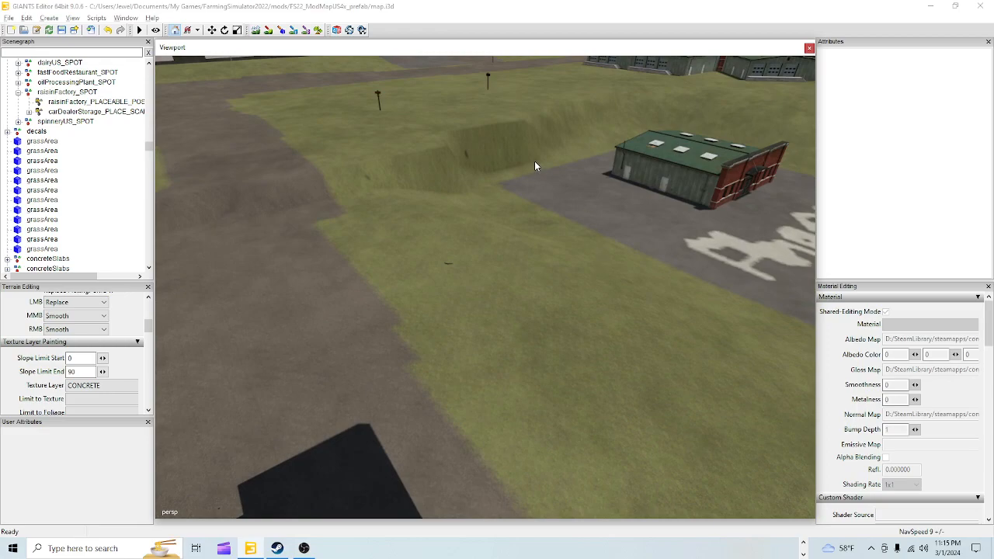
left_click_drag(623, 256, 703, 289, "alt")
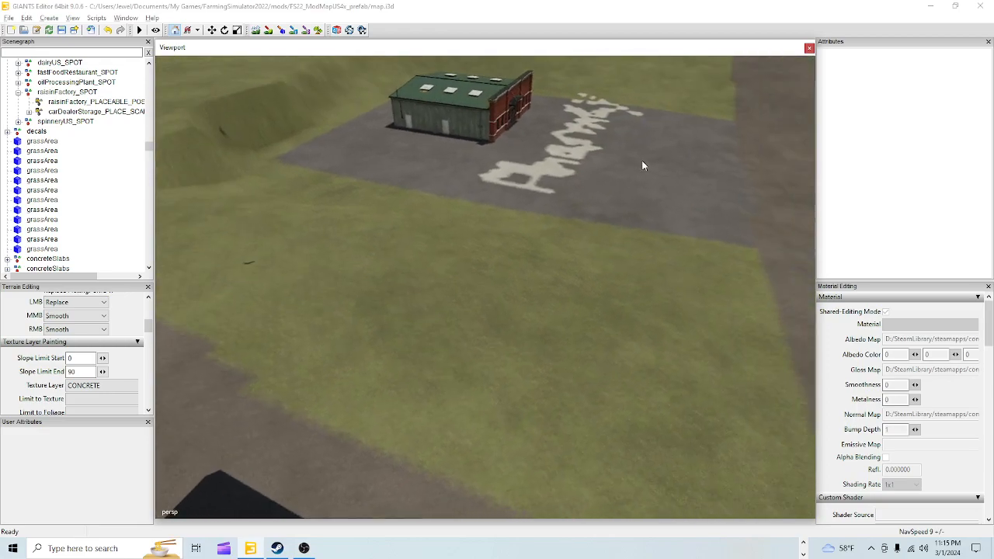
left_click_drag(621, 304, 497, 287, "alt")
scroll(440, 284, "up", 3)
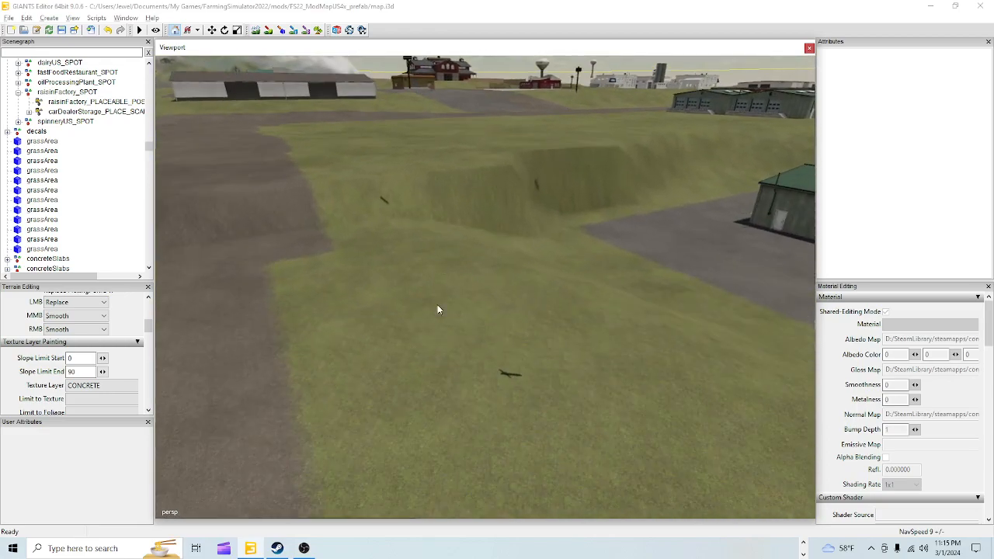
Move the green-roofed warehouse along its concrete lot toward the pale painted markings, to Translate Z about -4.7
left_click_drag(376, 392, 374, 355, "alt")
scroll(373, 356, "up", 3)
left_click_drag(568, 242, 411, 221, "alt")
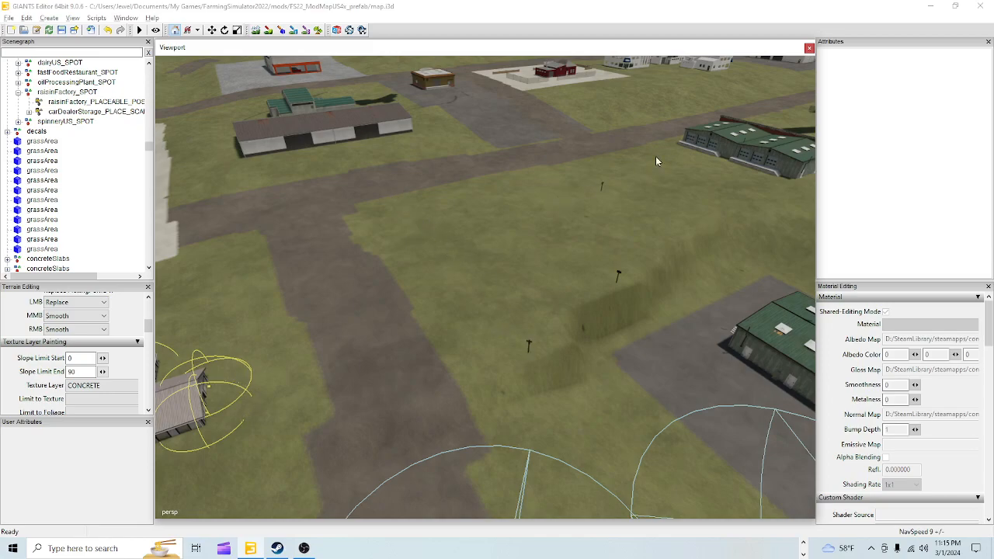
left_click_drag(533, 322, 610, 290, "alt")
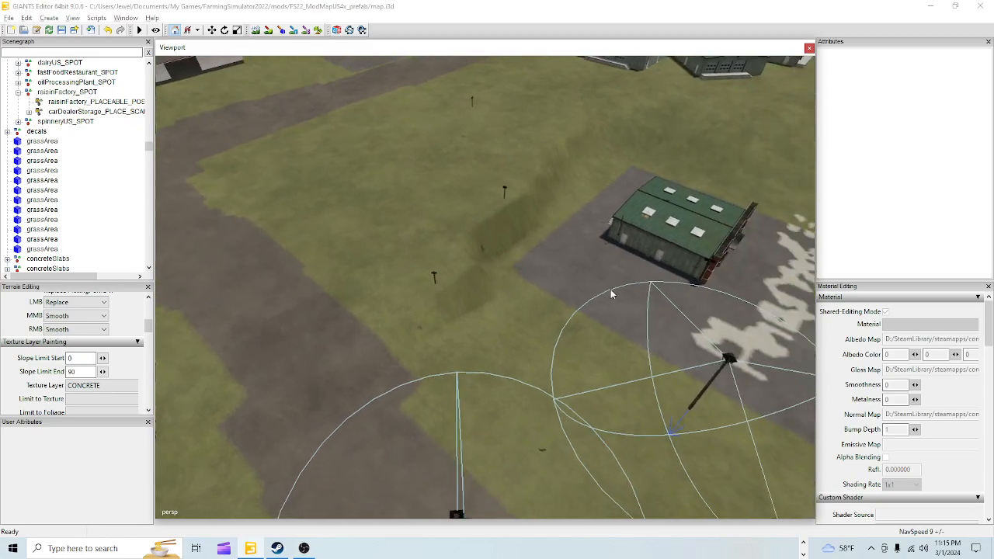
scroll(610, 291, "down", 2)
left_click_drag(537, 337, 537, 249, "alt")
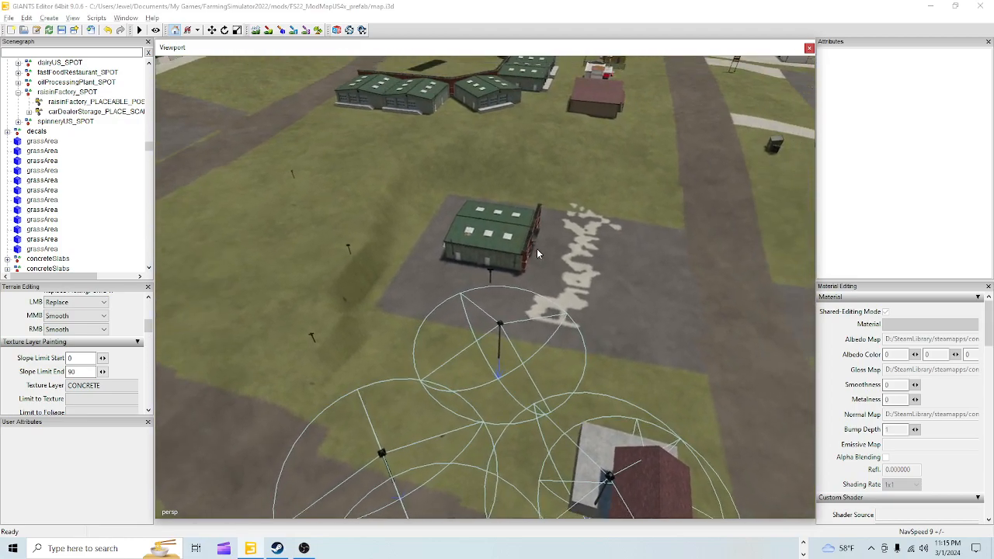
left_click(528, 243)
left_click(92, 161)
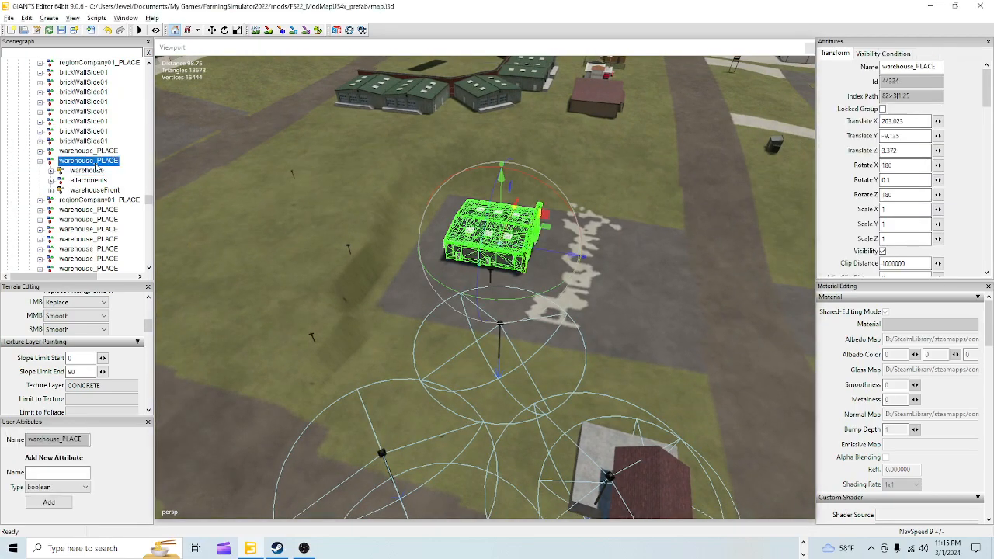
left_click_drag(557, 255, 592, 258)
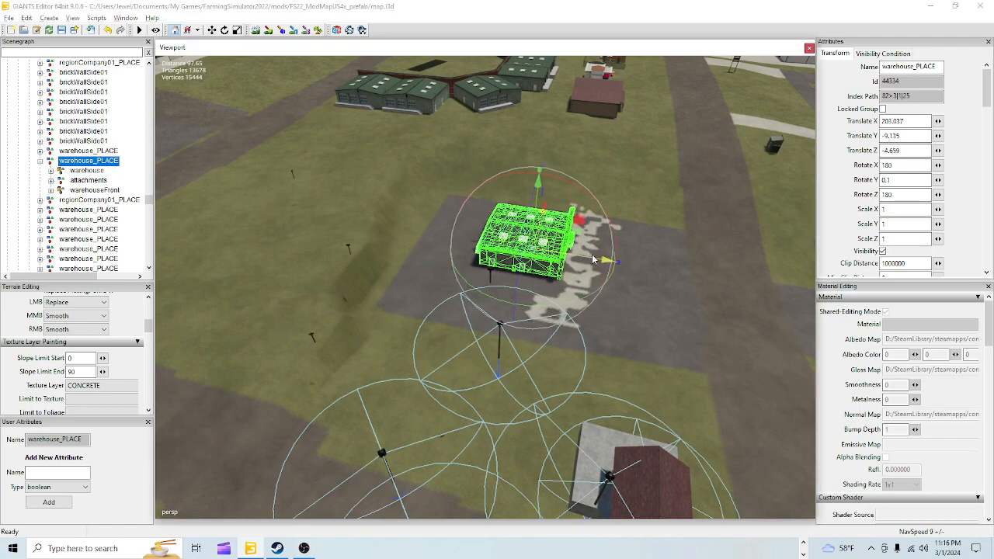
Smooth the steep grass embankment between the warehouse's concrete lot and the gravel road junction
left_click(256, 32)
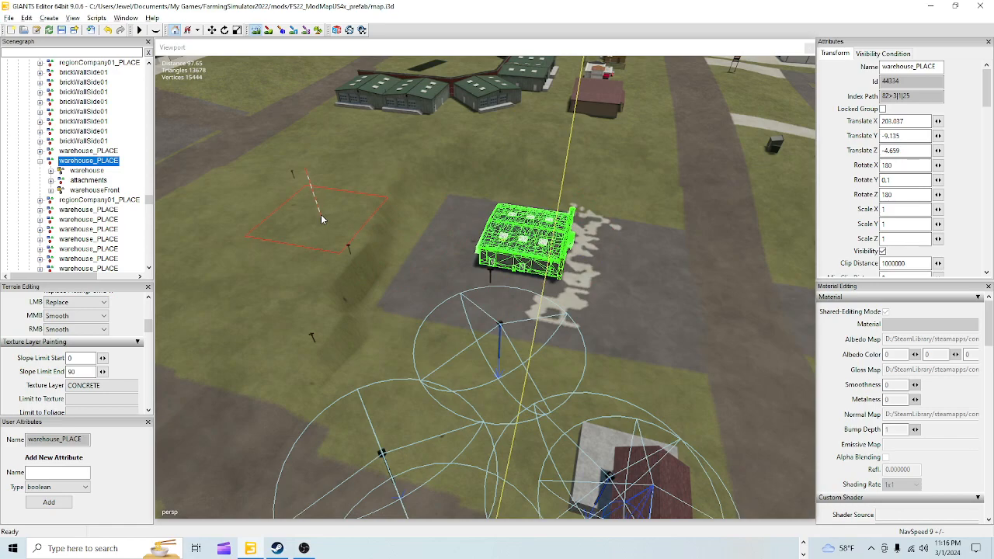
mouse_move(386, 176)
left_mouse_down()
mouse_move(447, 149)
mouse_move(400, 222)
mouse_move(306, 327)
left_mouse_up()
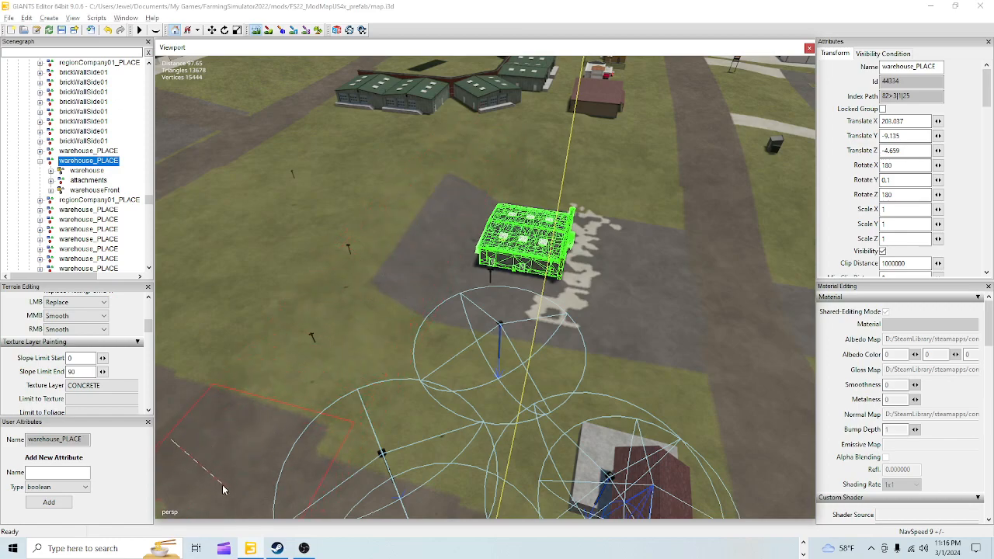
left_click(258, 30)
Shift the warehouse on to Translate Z about -8.4, and paint the GRASS layer over the concrete lot's outer edge behind it
left_click_drag(534, 232, 597, 265)
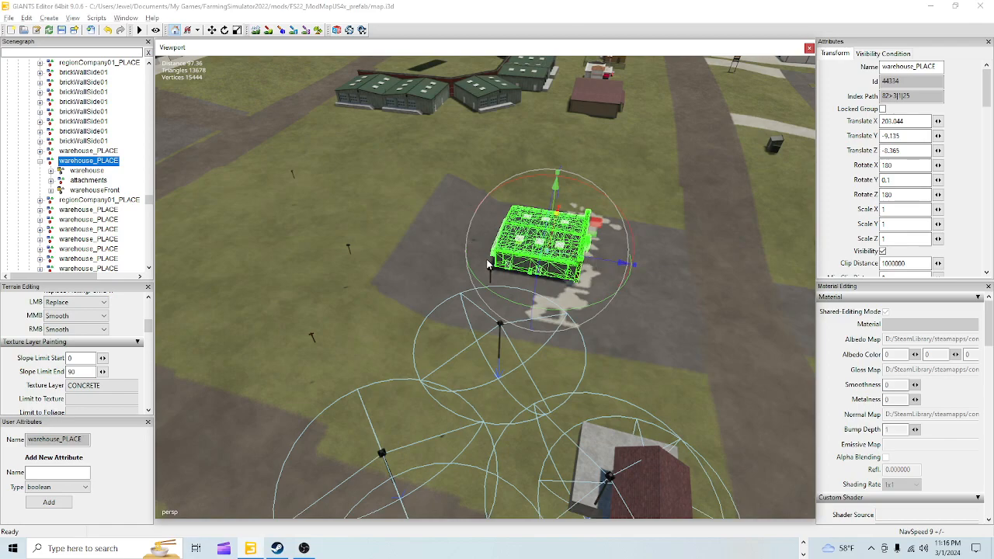
left_click(256, 31)
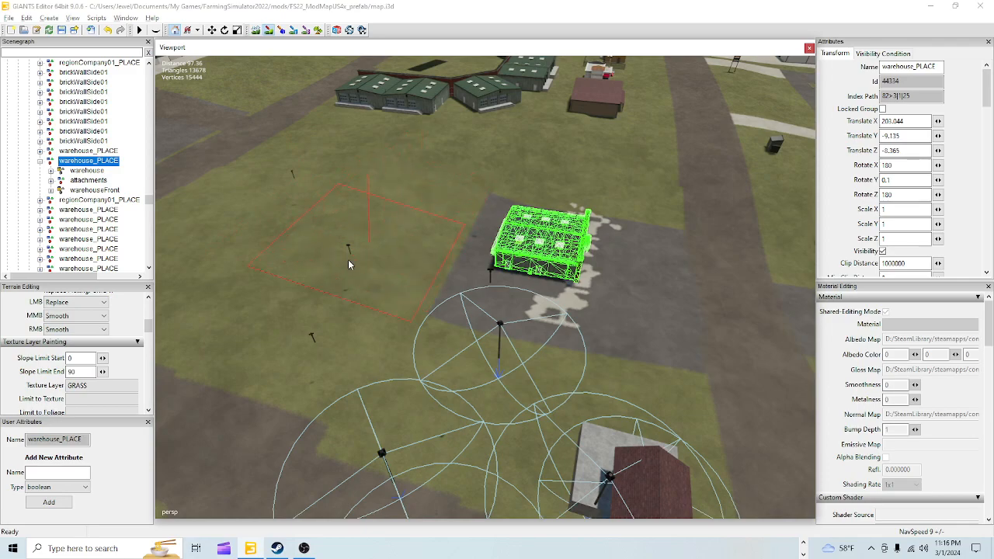
left_click(268, 33)
Move the warehouse farther from the grass edge behind it, to Translate Z about -12
right_click_drag(317, 371, 575, 70, "alt")
middle_click_drag(438, 287, 482, 331, "alt")
right_click_drag(482, 331, 551, 271, "alt")
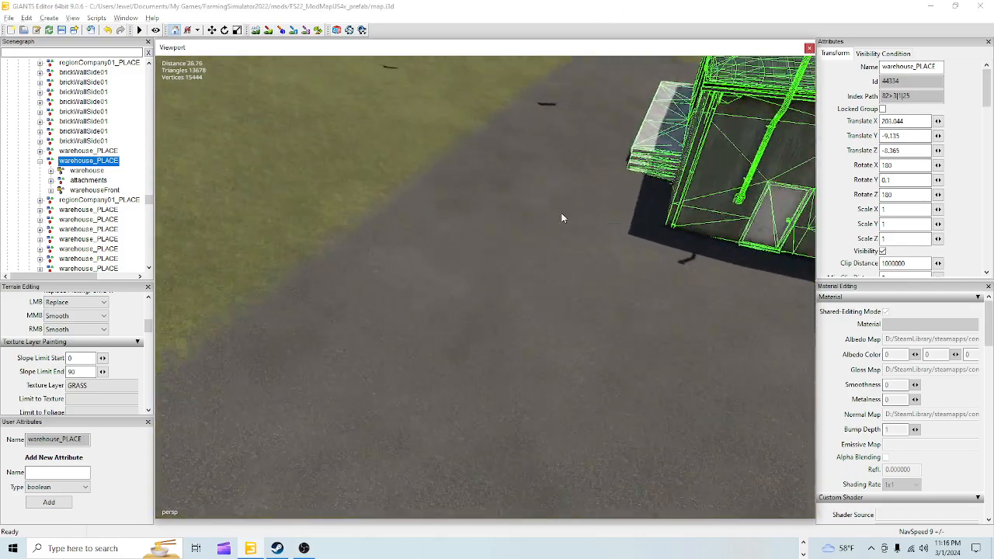
left_click_drag(551, 271, 562, 231, "alt")
mouse_move(638, 222)
left_mouse_down("alt")
mouse_move(619, 258)
mouse_move(614, 232)
mouse_move(636, 226)
left_mouse_up("alt")
key("f")
right_click_drag(617, 361, 517, 407)
left_click_drag(517, 407, 507, 381, "alt")
scroll(508, 381, "down", 5)
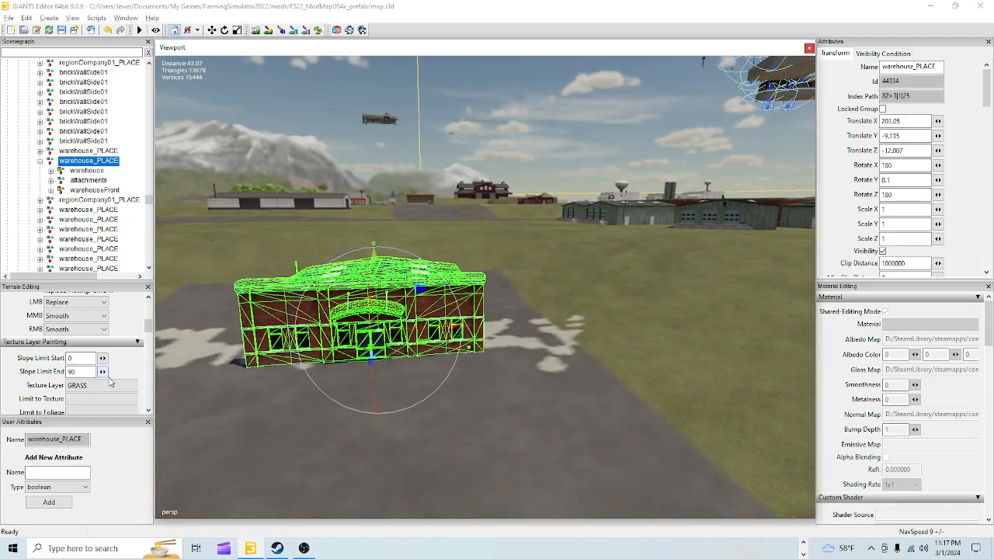
Shift the warehouse sideways across the concrete lot to Translate X about 205
scroll(580, 320, "down", 5)
left_click_drag(579, 320, 464, 426, "alt")
scroll(718, 182, "up", 7)
left_click_drag(718, 183, 578, 367, "alt")
scroll(578, 366, "up", 6)
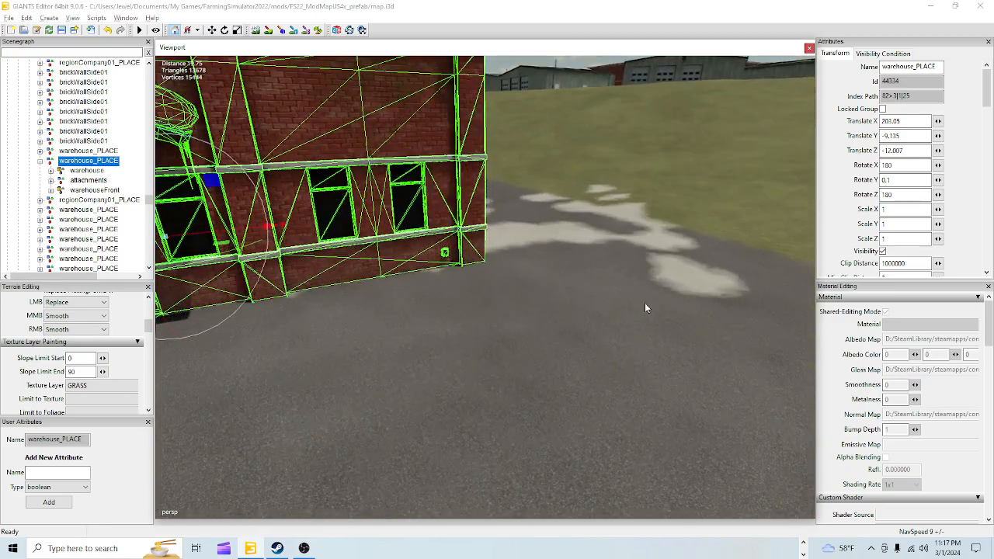
key("f")
right_click_drag(458, 421, 541, 340)
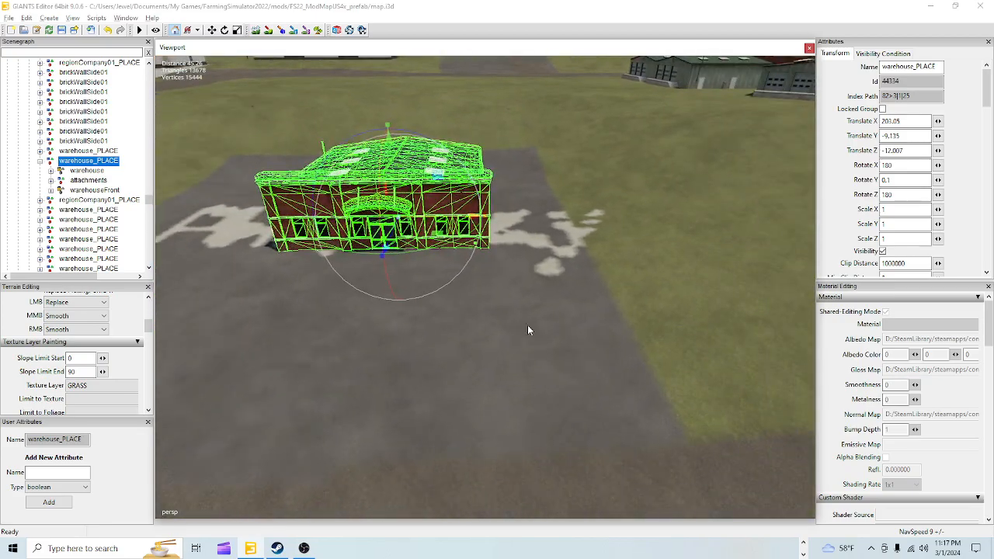
left_click_drag(428, 223, 410, 242)
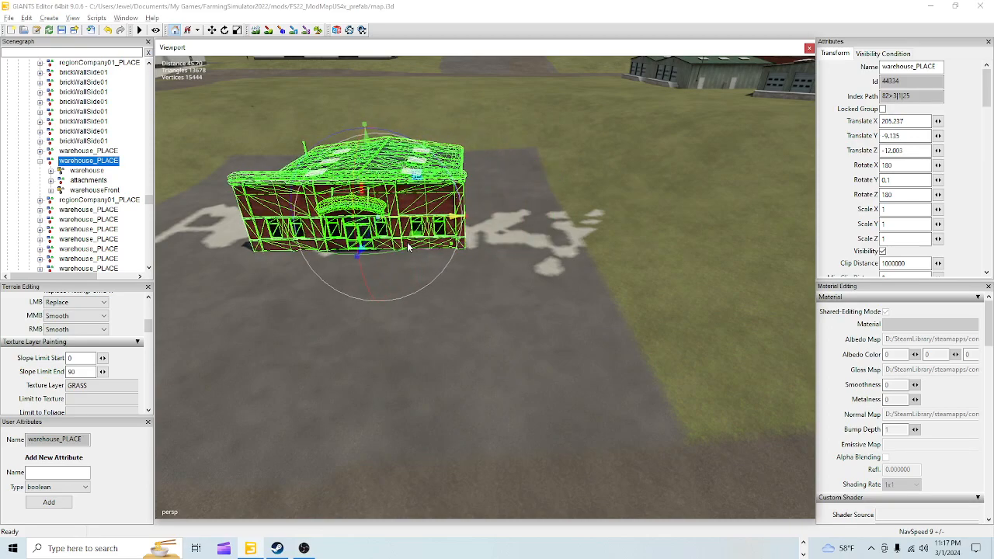
Shift the warehouse sideways in the opposite direction across the lot, to Translate X about 201.8
scroll(503, 354, "up", 6)
left_click_drag(504, 354, 413, 257, "alt")
scroll(560, 356, "down", 4)
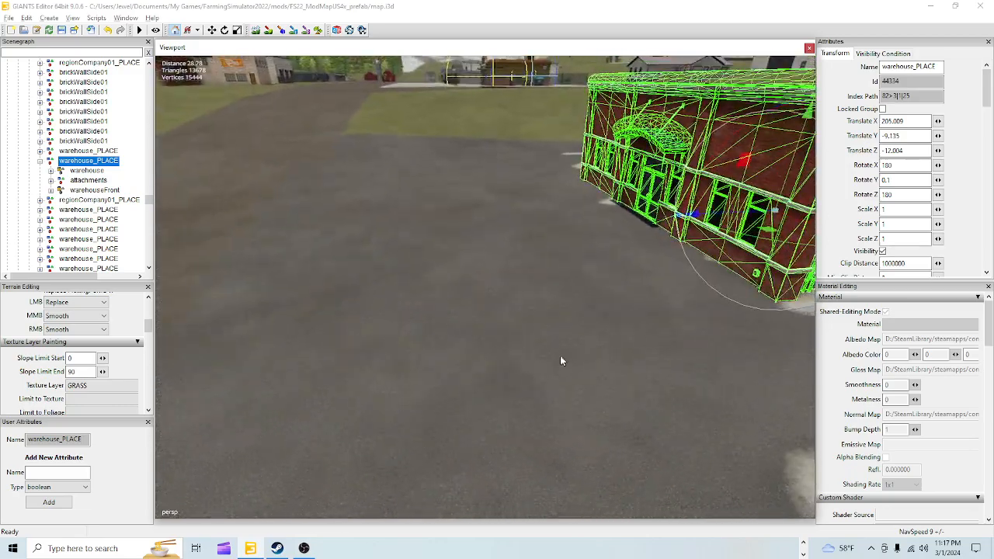
scroll(561, 356, "down", 3)
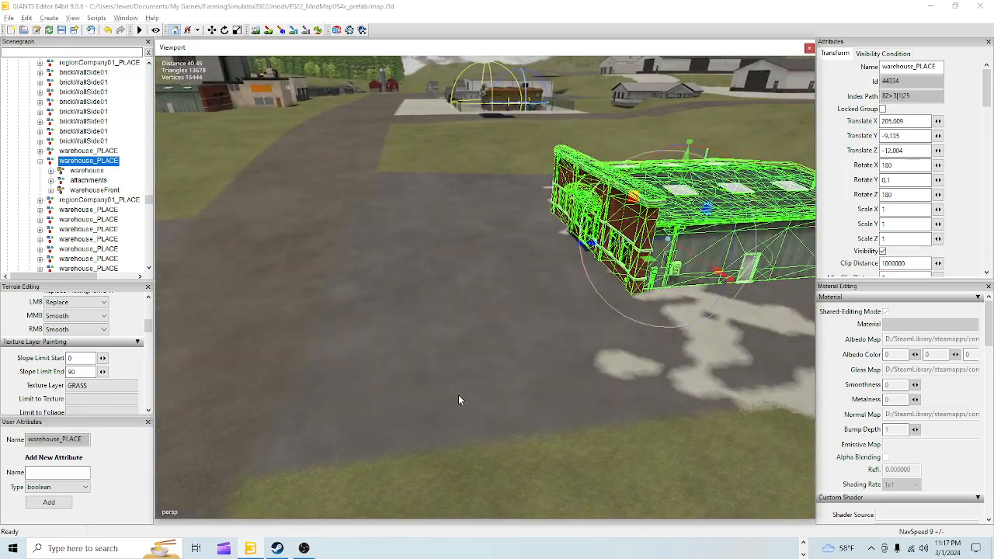
scroll(540, 197, "up", 4)
scroll(542, 201, "up", 1)
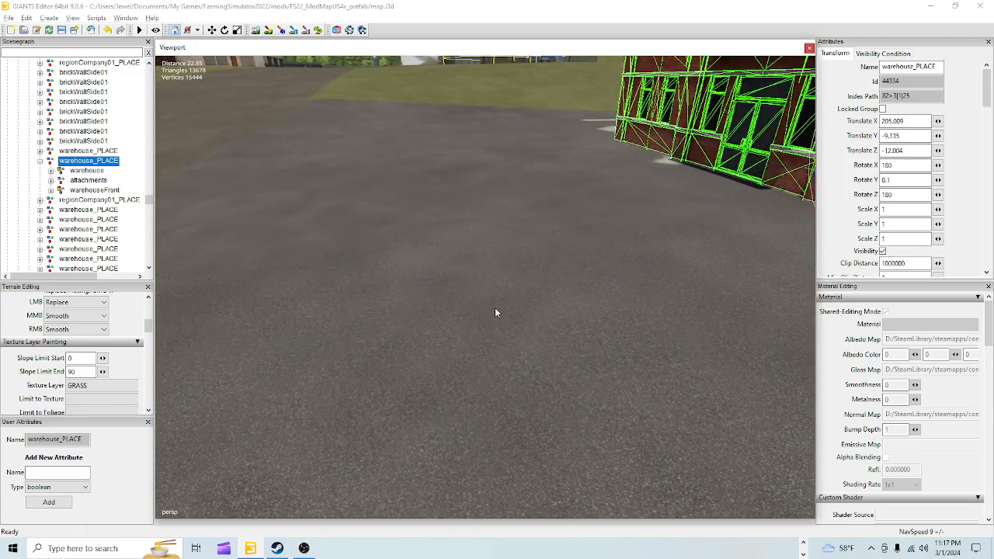
left_click_drag(484, 332, 513, 413, "alt")
right_click_drag(512, 413, 546, 299)
left_click_drag(547, 299, 673, 305, "alt")
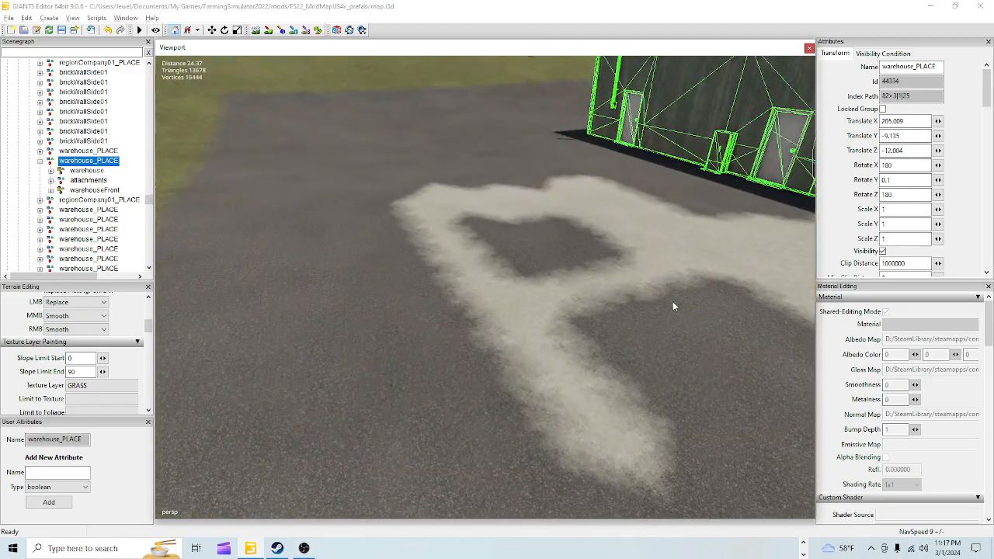
scroll(490, 437, "down", 4)
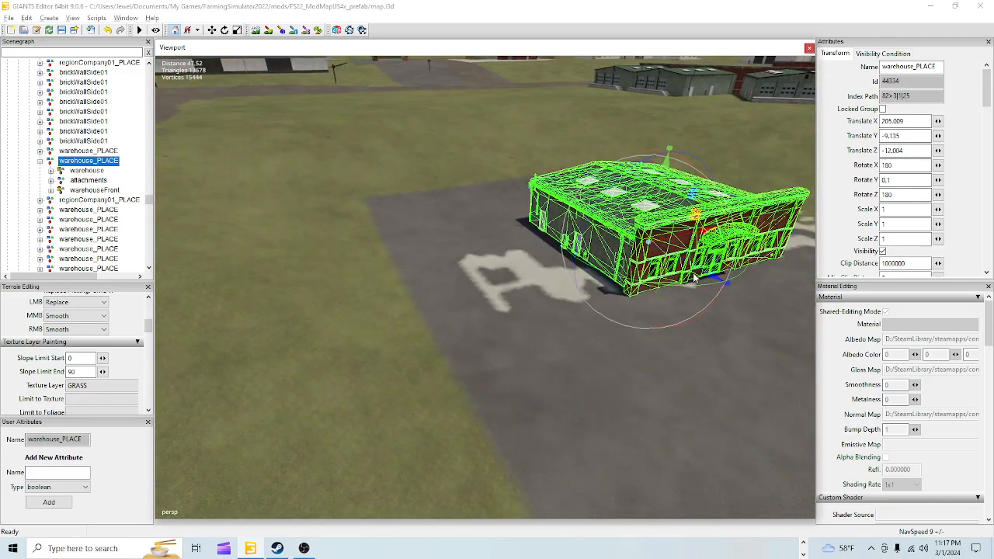
left_click_drag(677, 237, 705, 230)
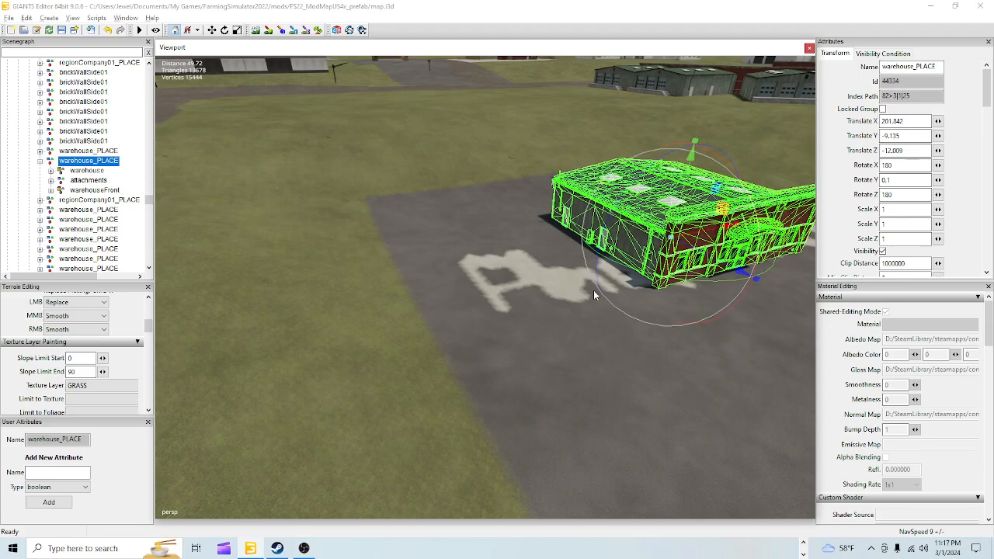
Level the grass terrain around the rear corner of the warehouse's concrete lot
left_click_drag(622, 305, 683, 459, "alt")
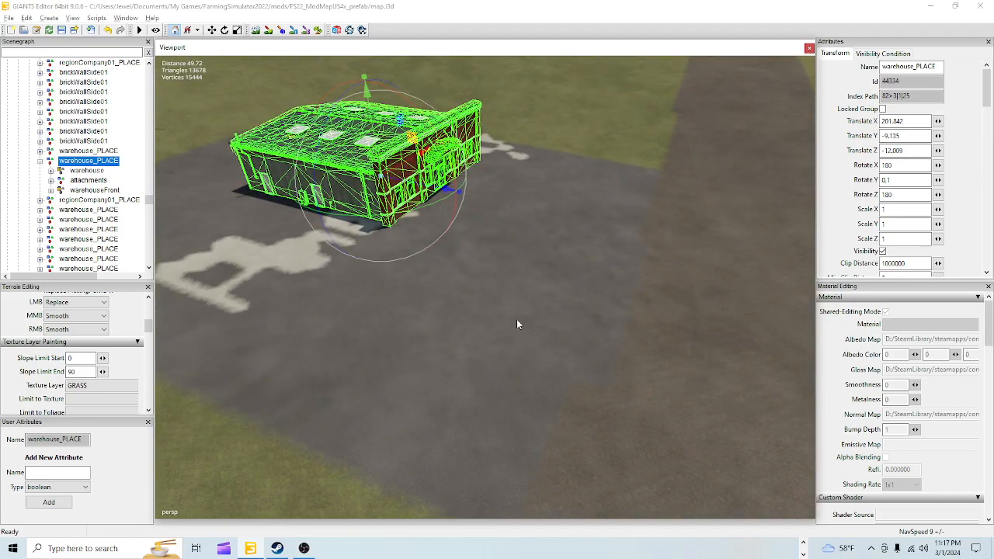
right_click_drag(582, 395, 638, 229)
left_click_drag(639, 229, 646, 182, "alt")
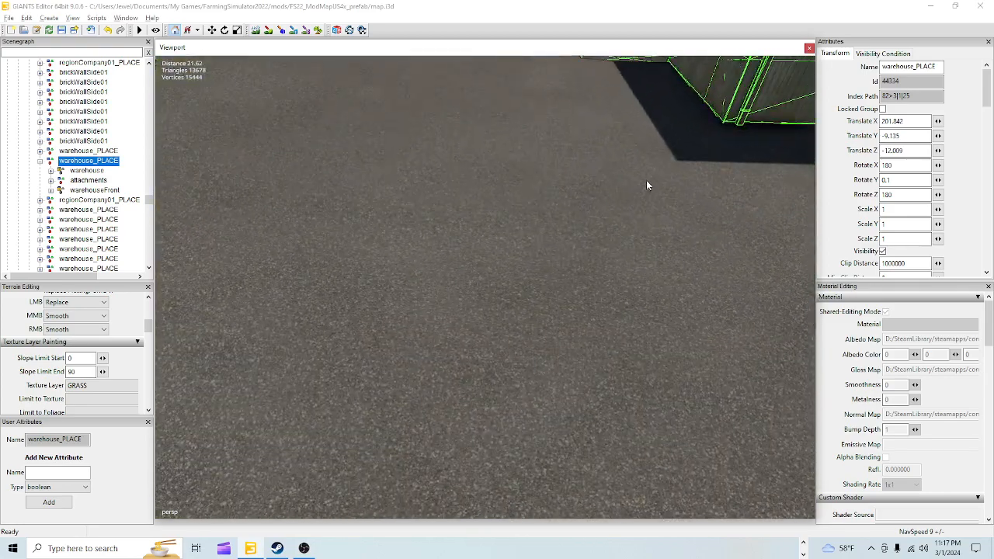
scroll(645, 182, "down", 5)
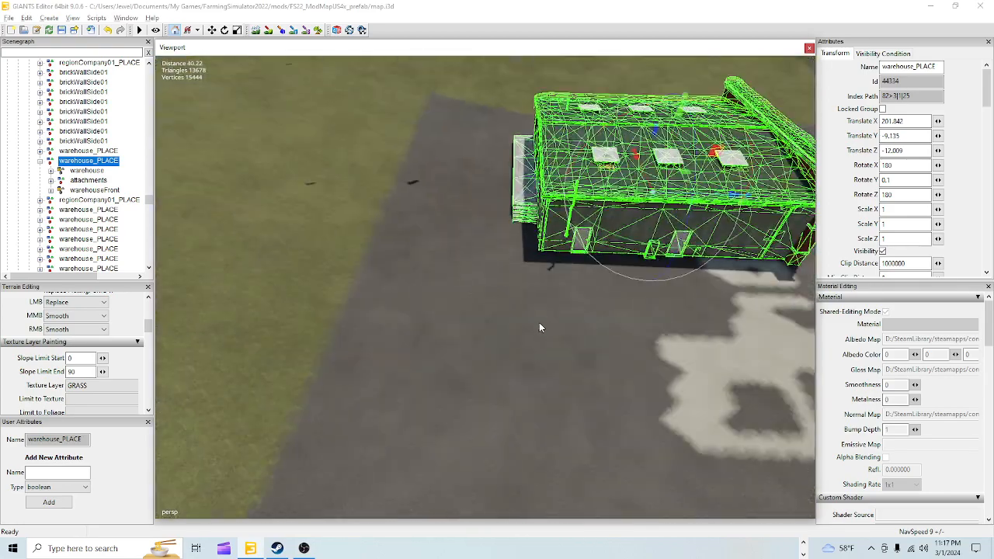
left_click(257, 30)
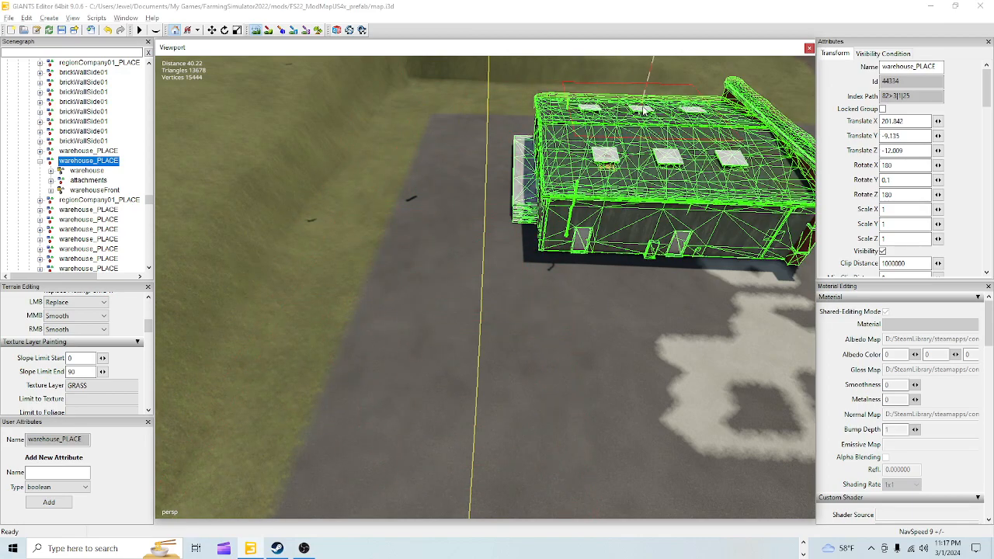
left_click(257, 31)
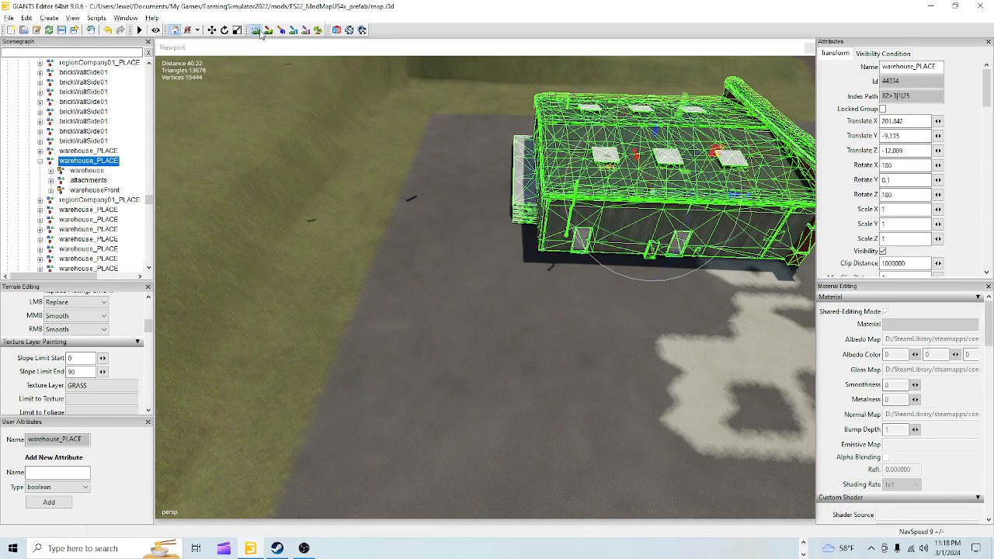
Smooth the steep embankment around the warehouse lot into a gentle slope up to the surrounding grass
scroll(451, 367, "down", 1)
mouse_move(451, 368)
left_mouse_down("alt")
mouse_move(461, 354)
mouse_move(423, 360)
mouse_move(434, 352)
left_mouse_up("alt")
scroll(438, 359, "down", 4)
scroll(423, 360, "down", 1)
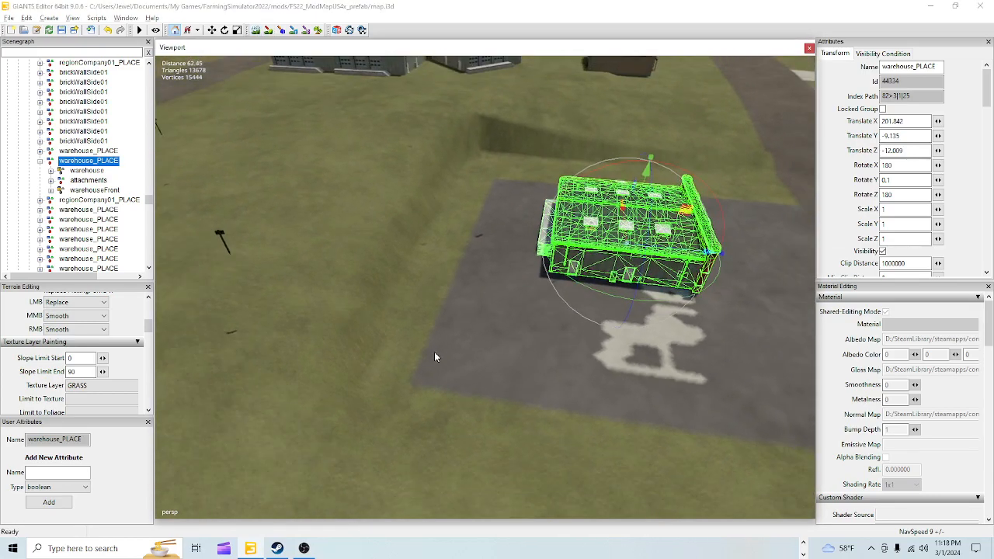
left_click(266, 31)
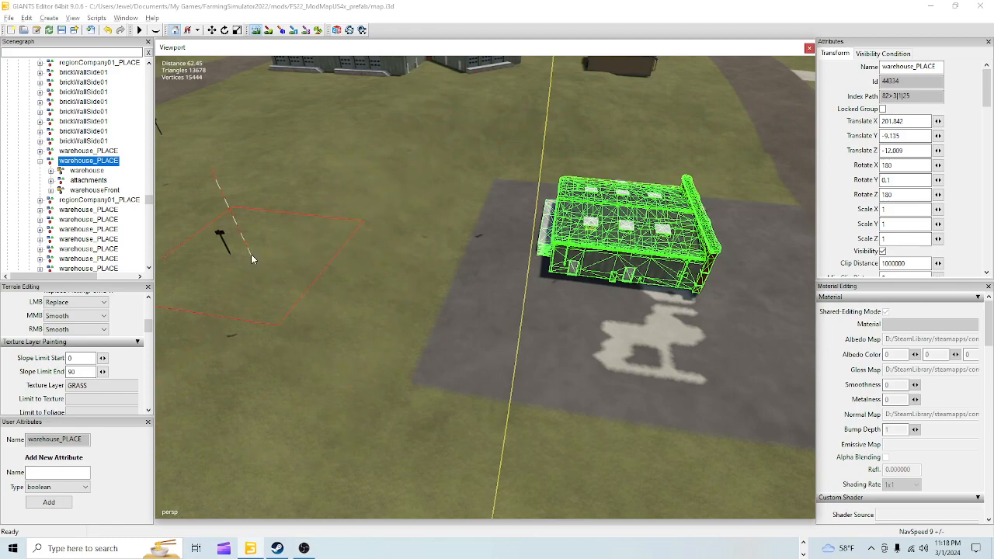
left_click(255, 30)
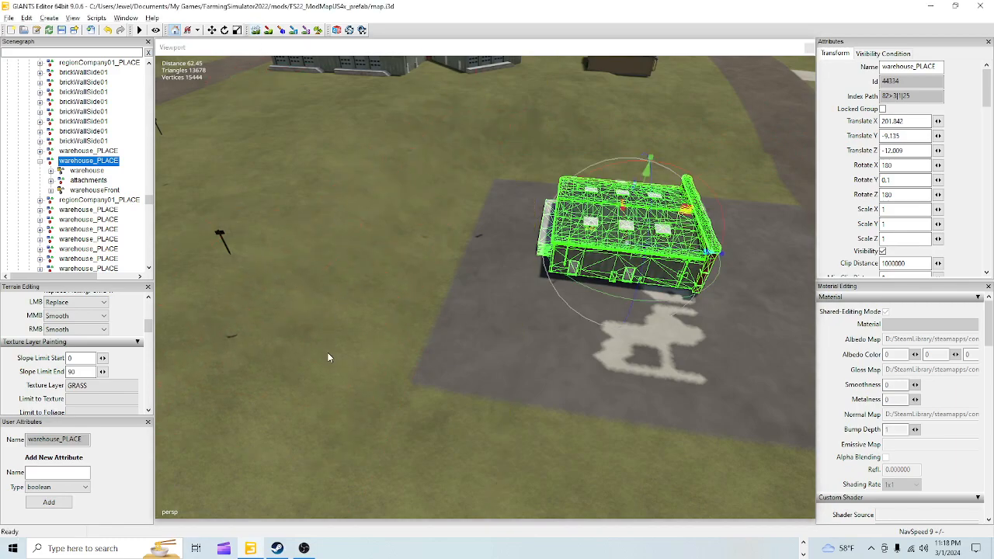
Move the carDealerOffice building across the grass toward the large white barn, to Translate X about 431.9 and Z about -126.7
scroll(543, 109, "up", 8)
left_click_drag(526, 218, 520, 213, "alt")
scroll(522, 209, "up", 1)
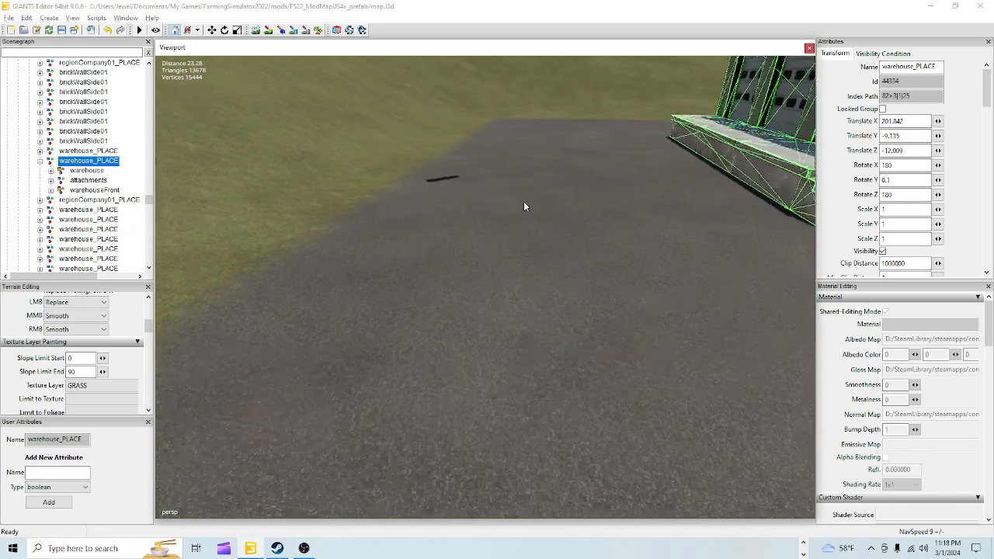
right_click_drag(524, 207, 360, 140)
right_click_drag(622, 372, 432, 471)
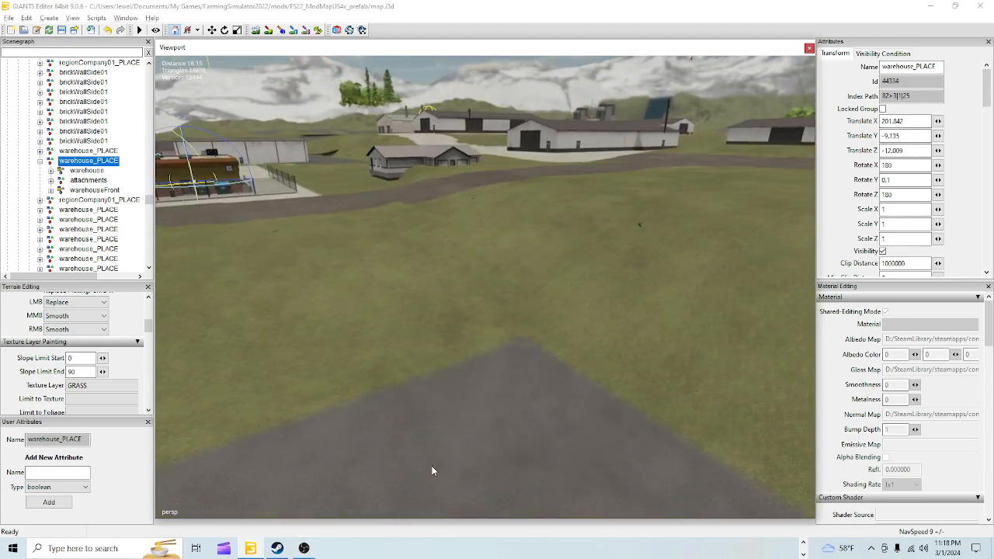
right_click_drag(472, 430, 384, 235)
left_click(383, 234)
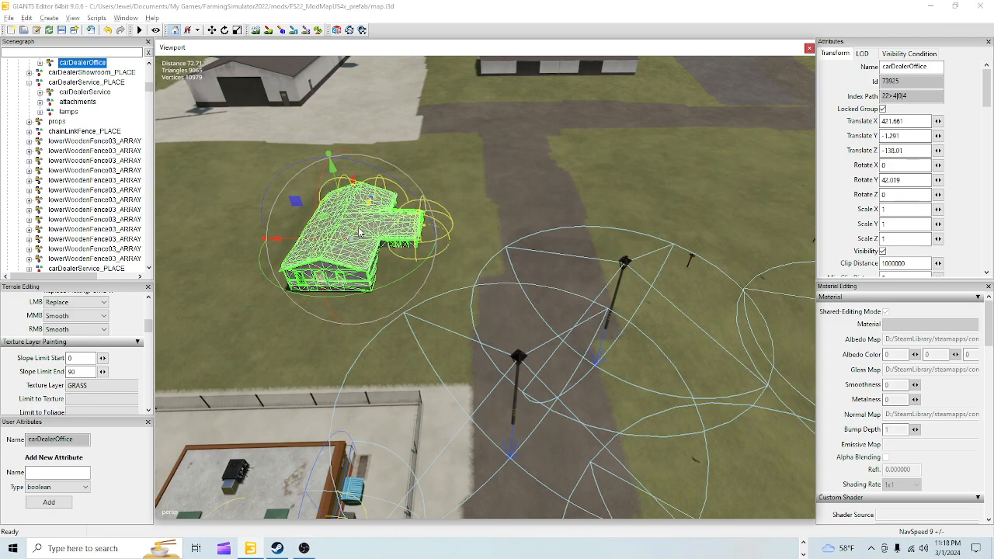
left_click_drag(403, 158, 403, 160)
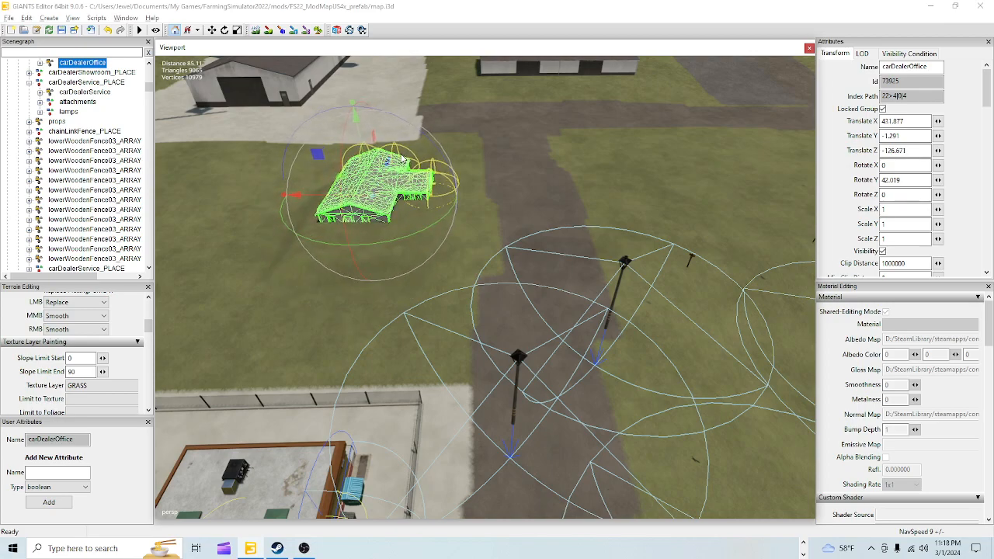
Examine the grass and gravel road between the fenced concrete lot and the carDealerOffice building from several angles
left_click_drag(454, 359, 518, 399, "alt")
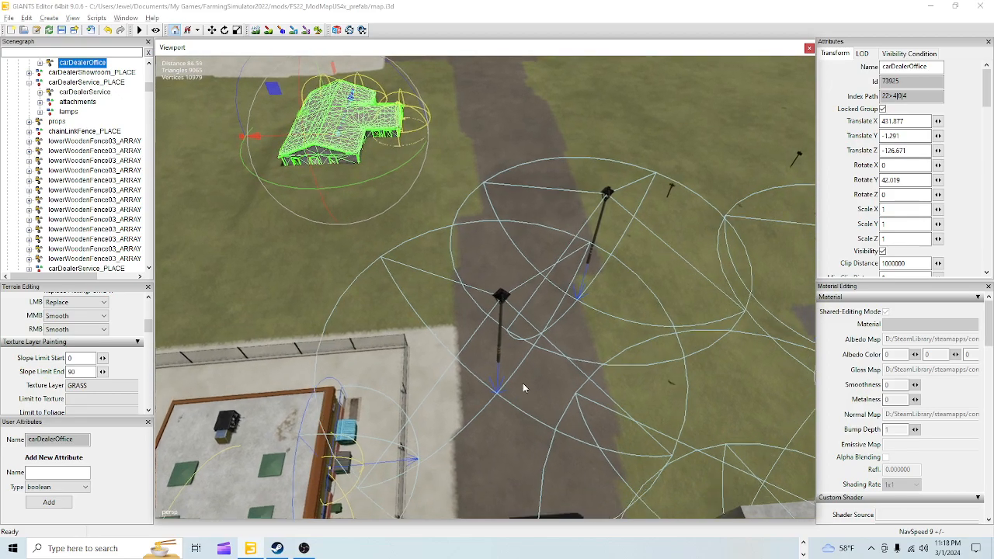
scroll(654, 225, "up", 3)
left_click_drag(667, 216, 426, 221, "alt")
scroll(426, 226, "up", 5)
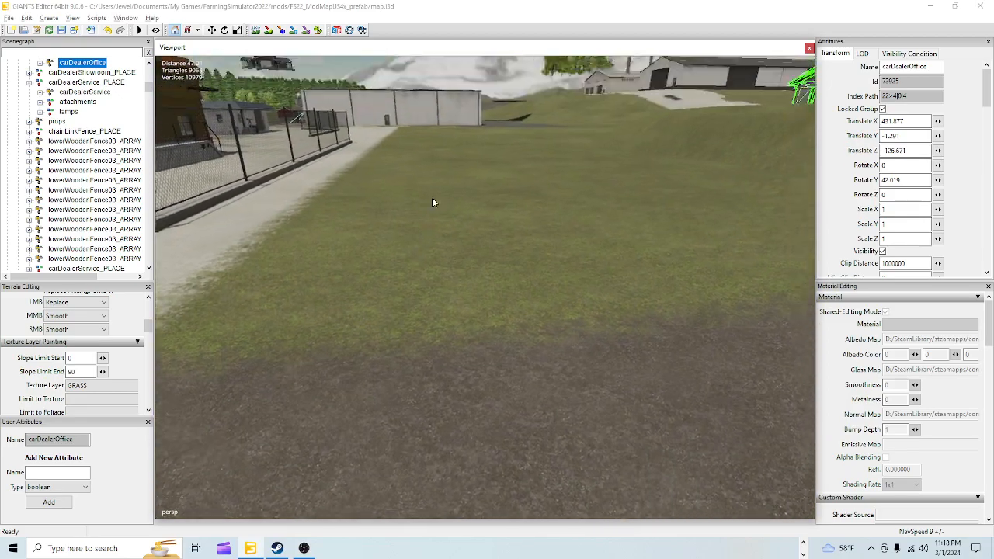
left_click_drag(424, 351, 461, 359, "alt")
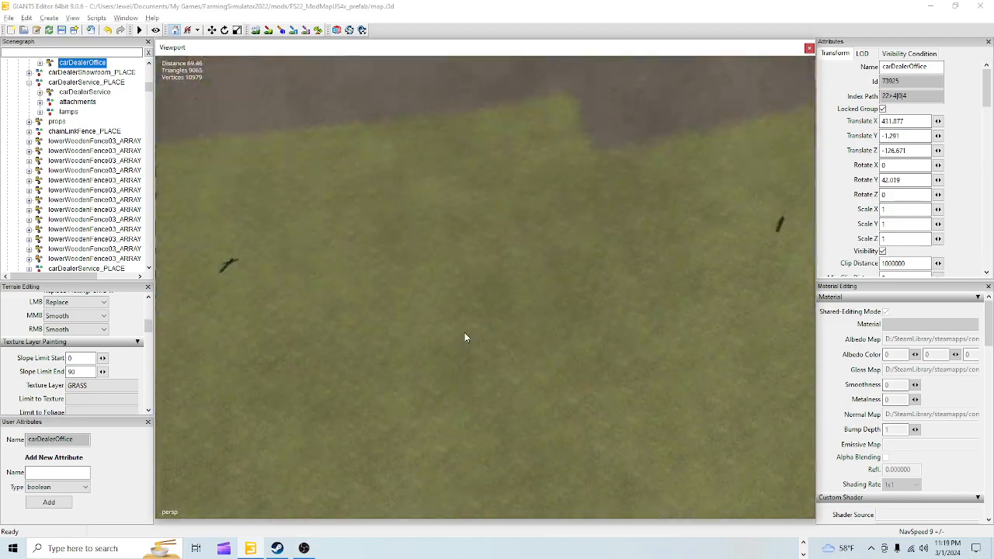
scroll(456, 377, "down", 4)
left_click_drag(451, 398, 448, 359, "alt")
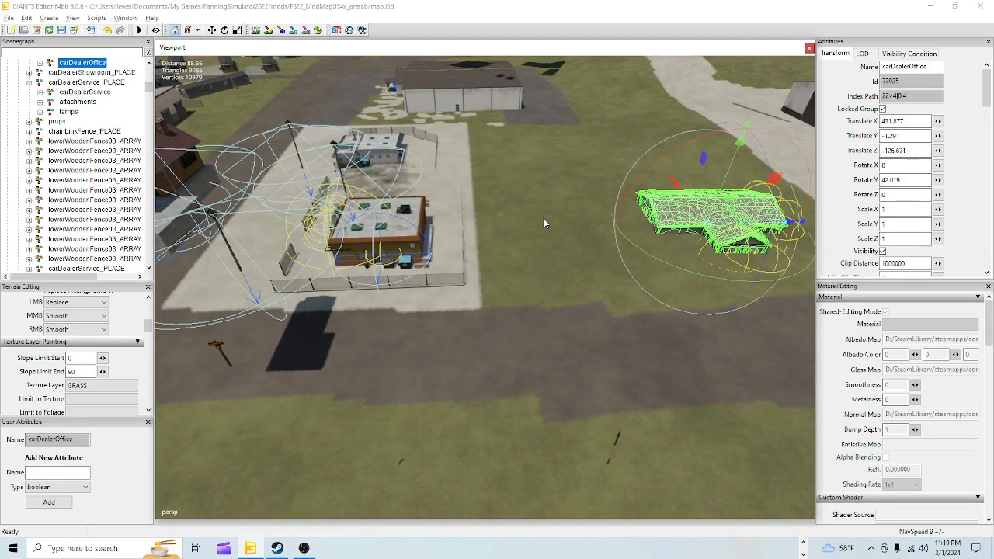
scroll(526, 218, "down", 7)
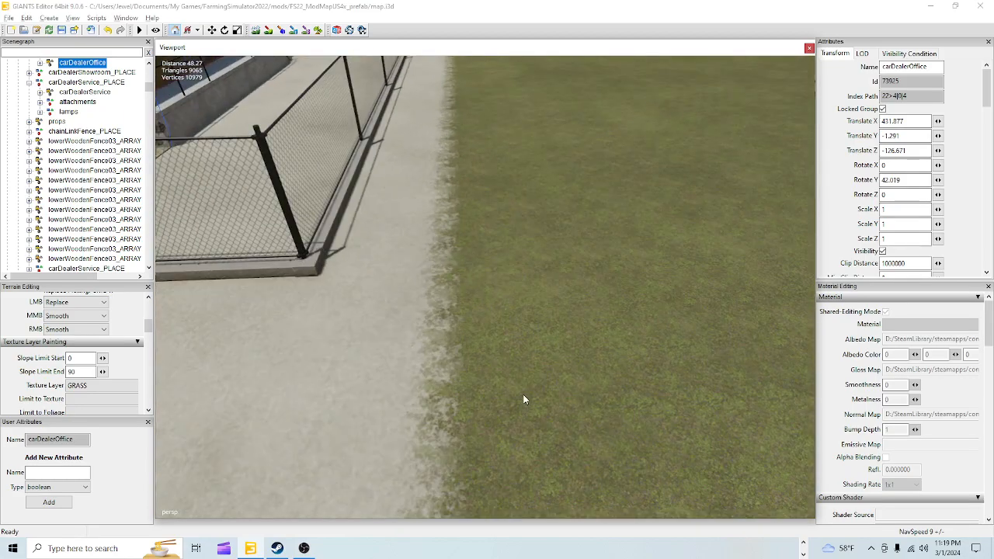
middle_click_drag(524, 399, 531, 338)
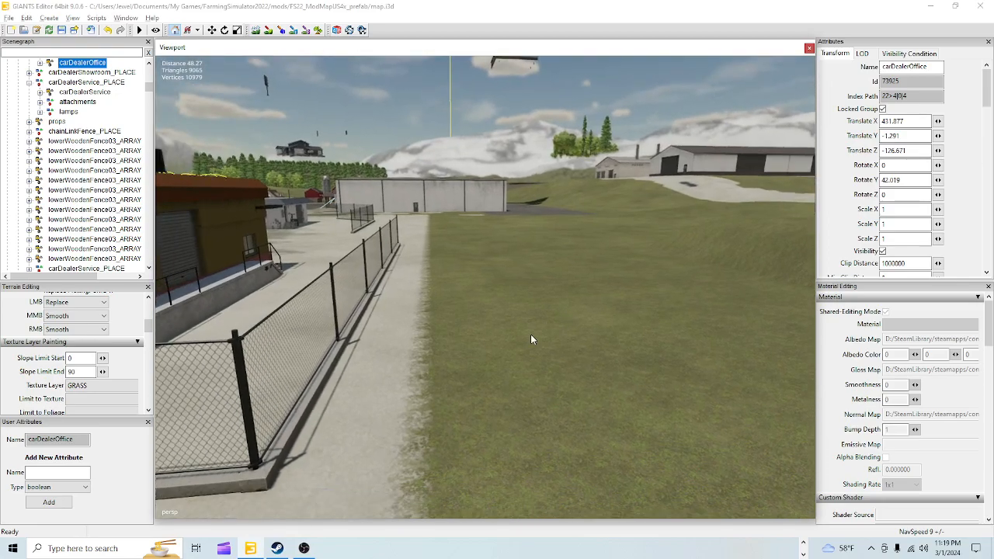
Smooth the terrain along the gravel road between the fenced lot's corner and the carDealerOffice building
scroll(536, 237, "down", 3)
left_click_drag(441, 362, 636, 360, "alt")
middle_click_drag(637, 364, 547, 392)
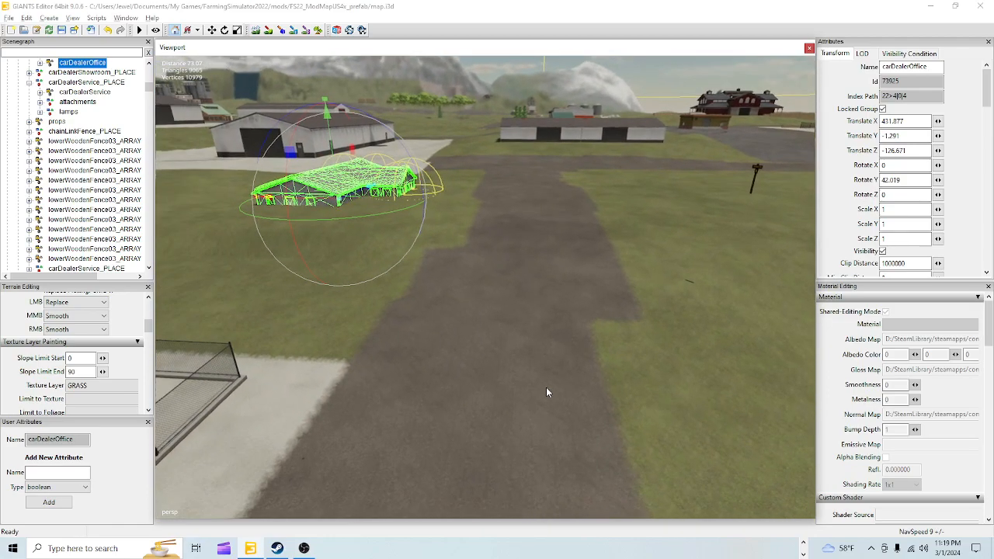
left_click(255, 30)
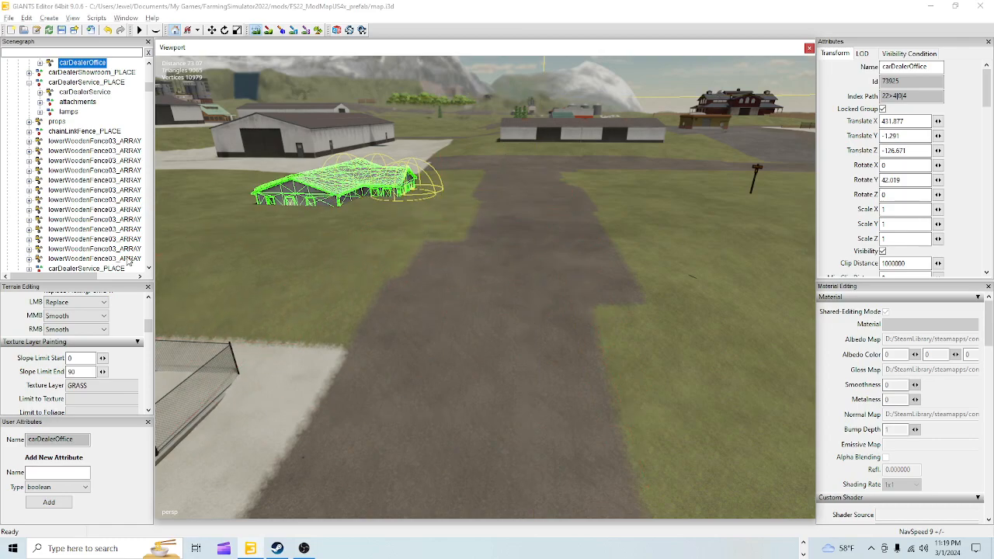
left_click(255, 30)
Smooth the terrain around the fenced lot's corner and the adjoining grass beside the gravel road
mouse_move(427, 280)
left_mouse_down("alt")
mouse_move(393, 355)
mouse_move(386, 335)
left_mouse_up("alt")
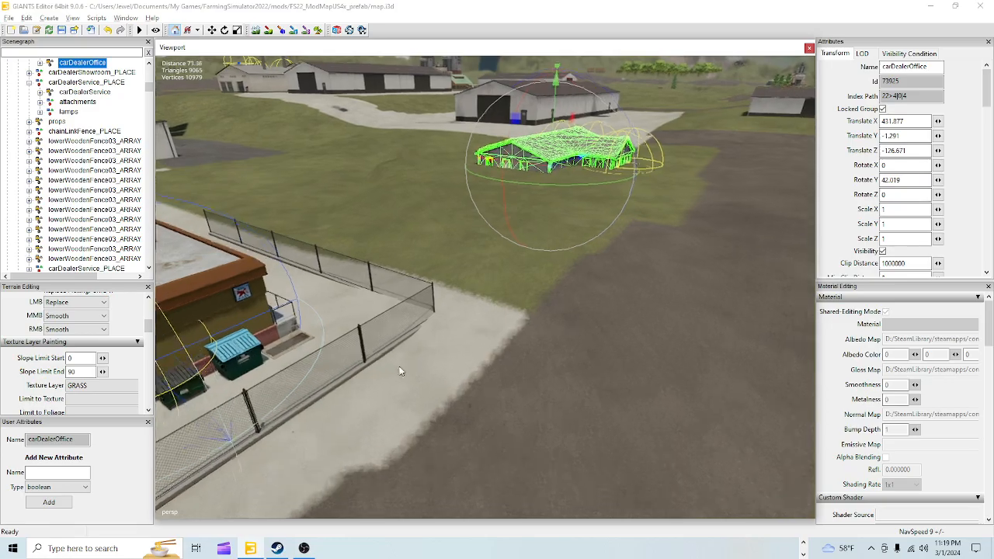
left_click_drag(395, 375, 509, 131, "alt")
right_click_drag(508, 131, 394, 291)
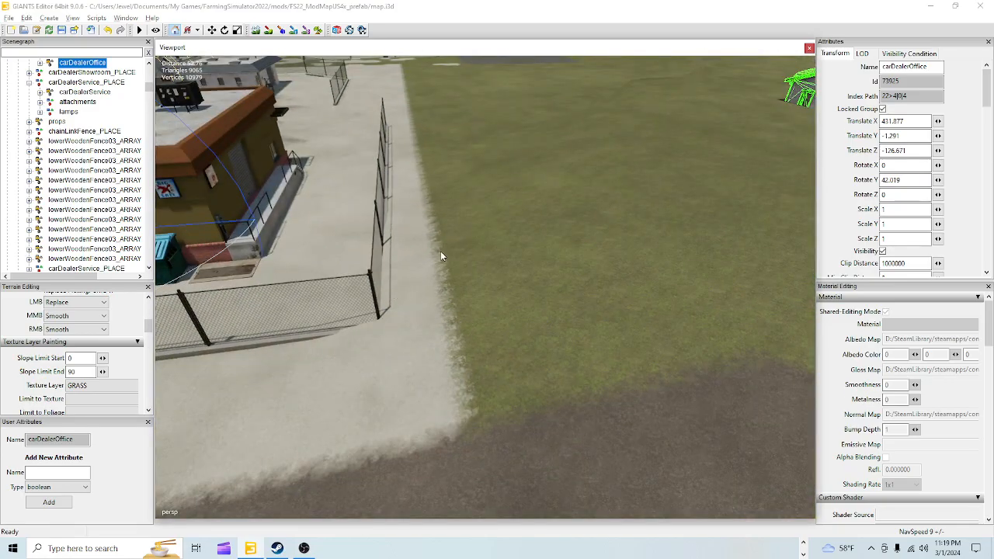
left_click(257, 30)
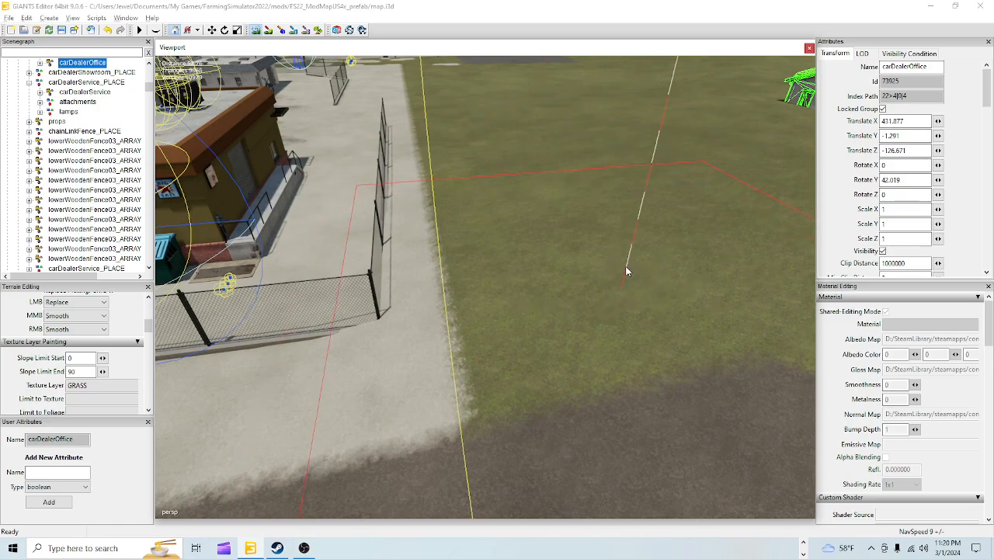
left_click(255, 30)
left_click(255, 31)
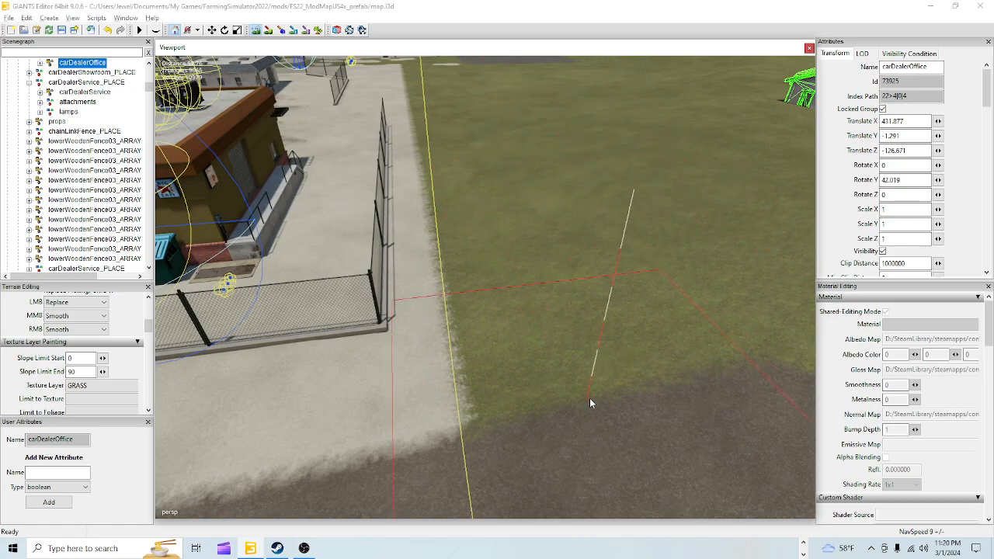
left_click(256, 30)
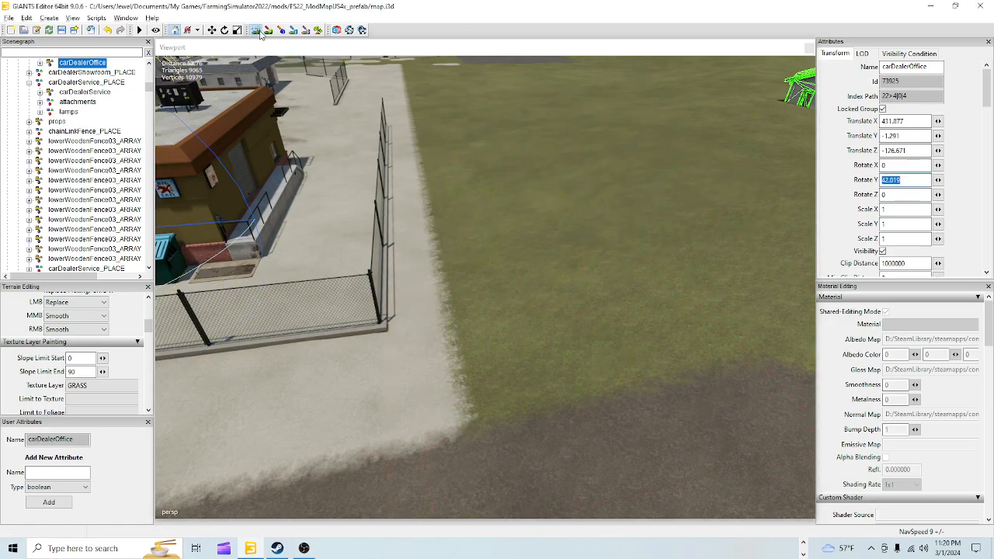
Repaint the gravel road's edges with the DIRT and GRASS layers, covering the strip next to the concrete lot with grass
left_click_drag(466, 334, 535, 320, "alt")
scroll(525, 317, "up", 1)
scroll(534, 284, "up", 3)
left_click_drag(534, 283, 682, 277, "alt")
scroll(573, 410, "down", 3)
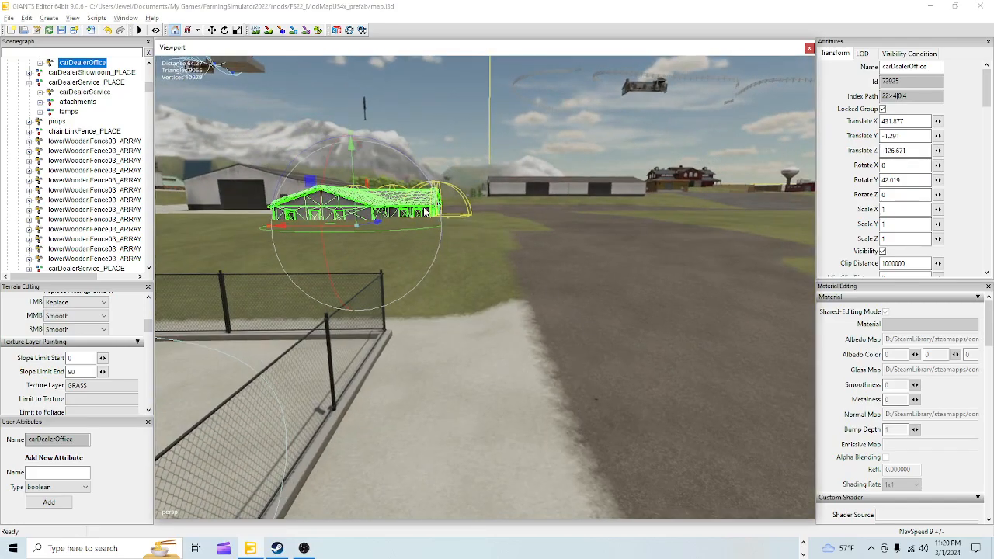
left_click_drag(545, 301, 653, 317, "alt")
middle_click_drag(654, 317, 466, 406)
middle_click_drag(514, 432, 448, 339)
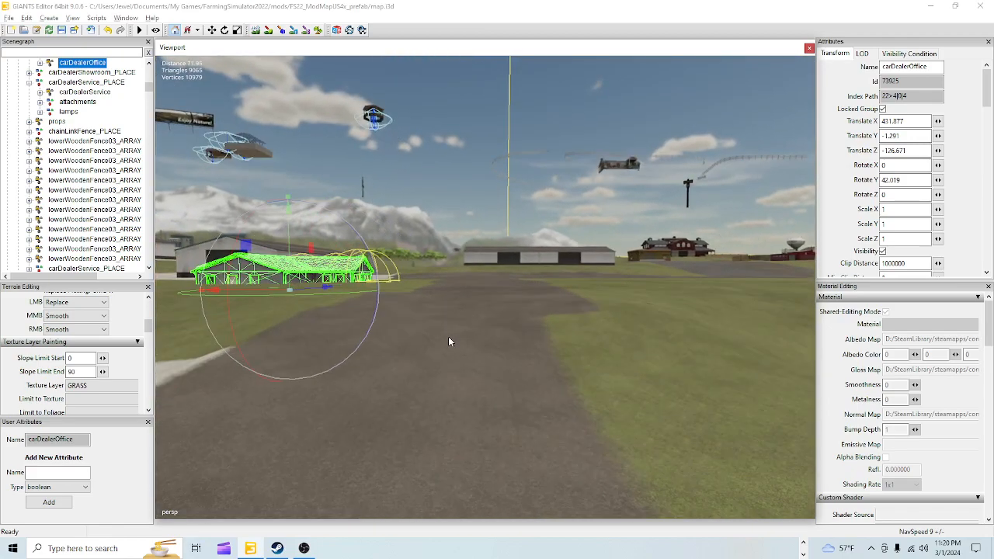
left_click(268, 30)
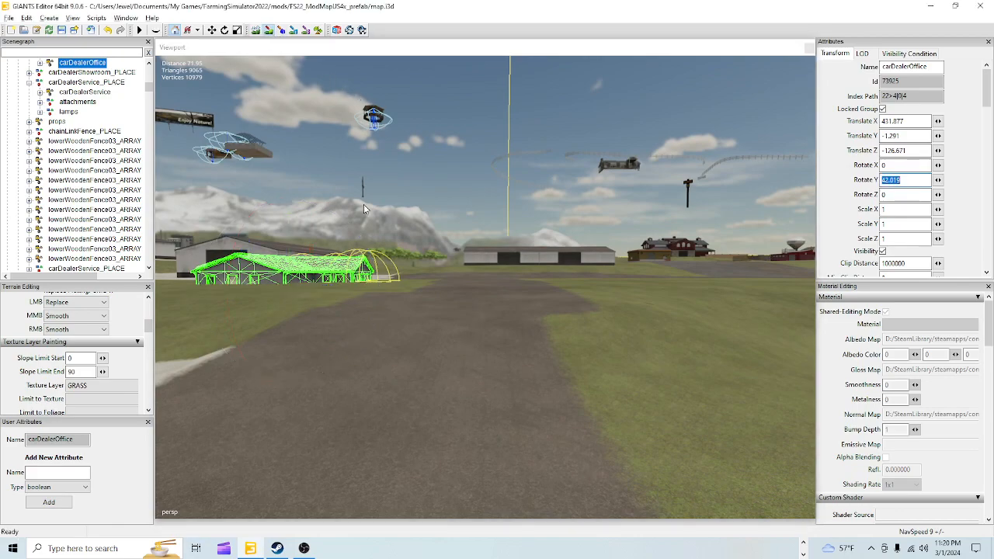
mouse_move(470, 311)
left_mouse_down()
mouse_move(486, 314)
mouse_move(461, 288)
mouse_move(465, 313)
mouse_move(477, 302)
mouse_move(478, 361)
left_mouse_up()
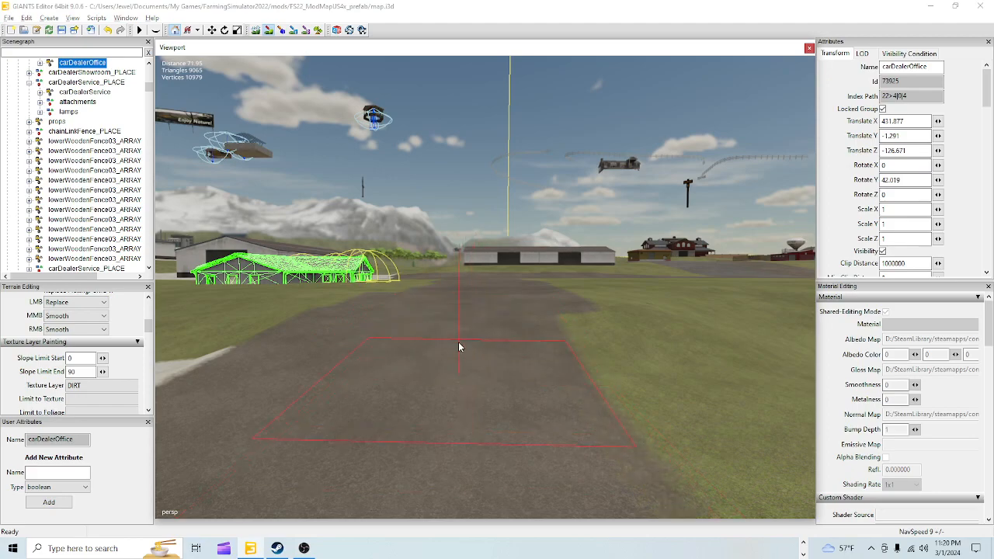
middle_click(268, 299)
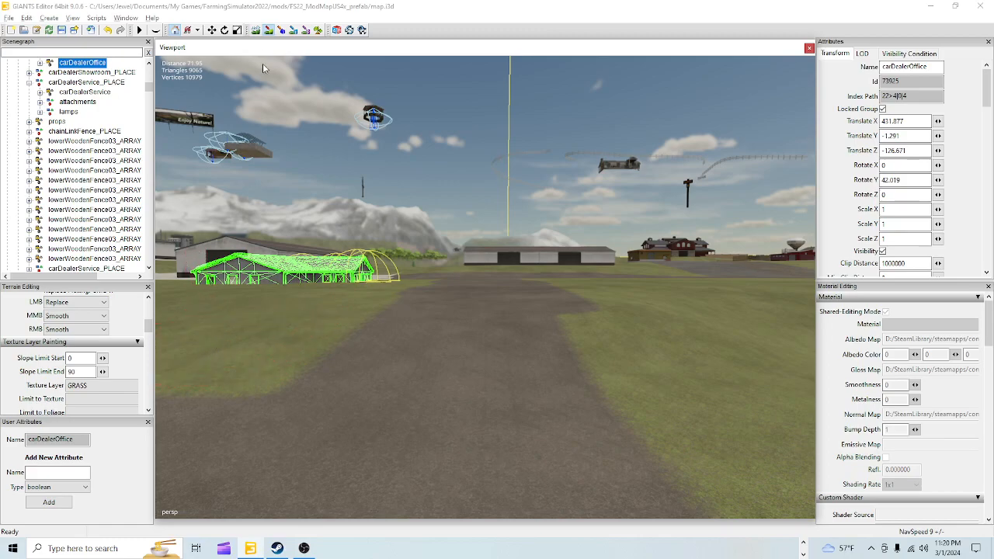
Smooth the newly painted grass ground in front of the carDealerOffice building beside the road
left_click(257, 32)
left_click(257, 33)
left_click(240, 339)
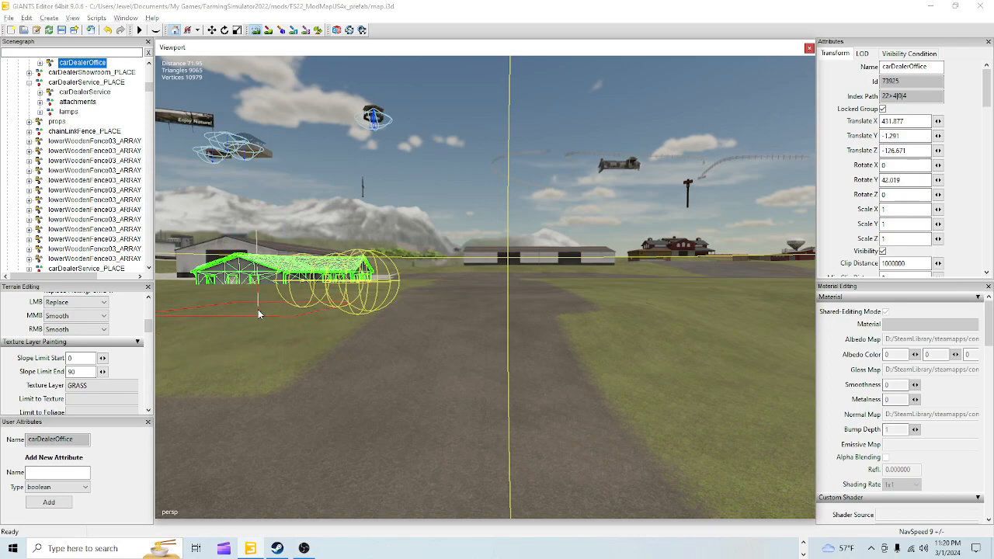
left_click(257, 30)
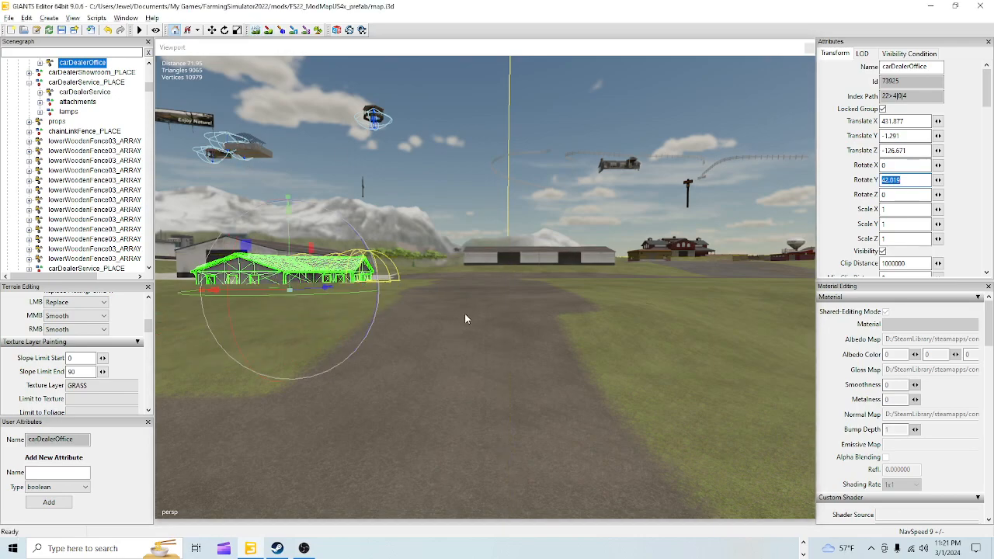
Narrow the gravel road to an even strip by painting GRASS along both sides, and touch up its edges with DIRT
right_click_drag(507, 264, 422, 388, "alt")
left_click_drag(422, 388, 447, 379, "alt")
right_click_drag(448, 379, 415, 457, "alt")
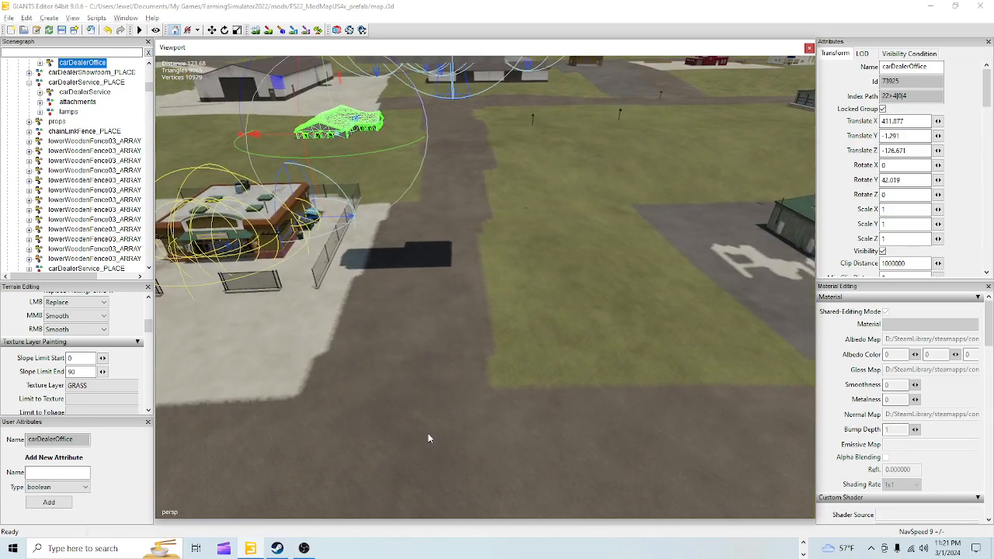
middle_click_drag(455, 411, 437, 364)
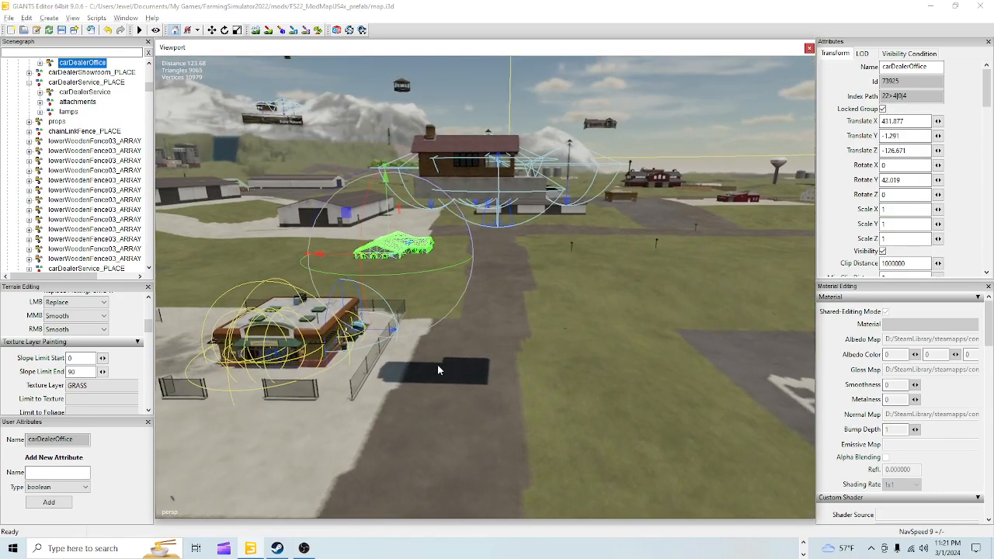
left_click(266, 30)
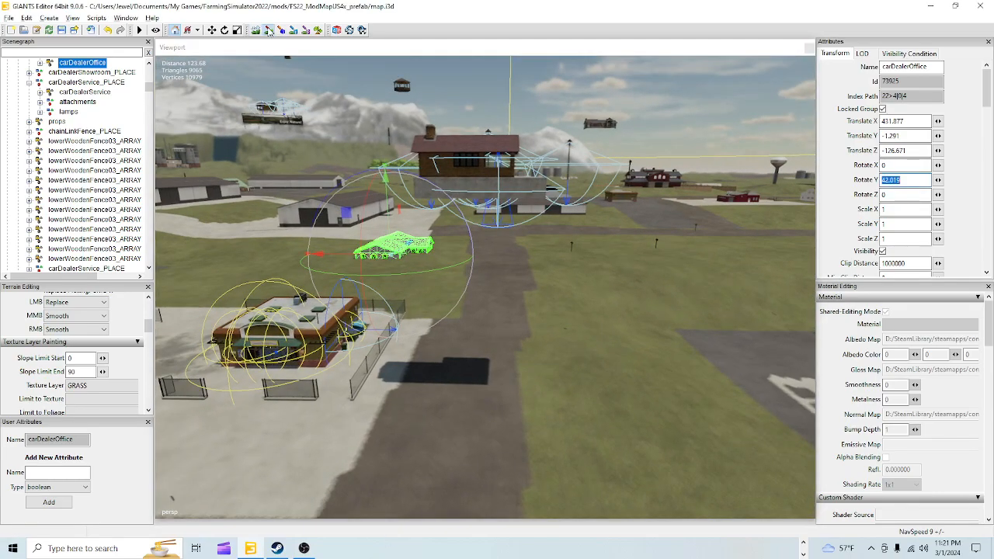
left_click(497, 247)
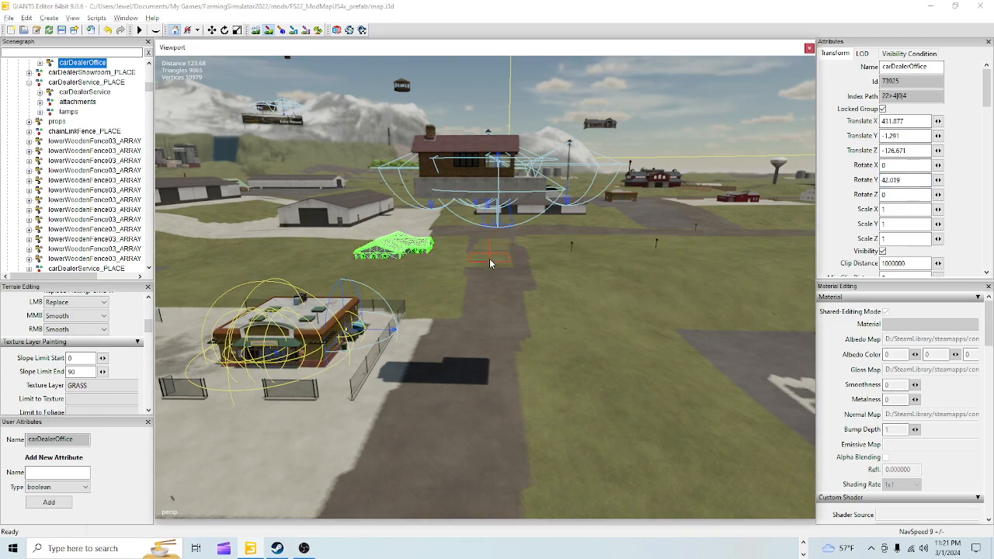
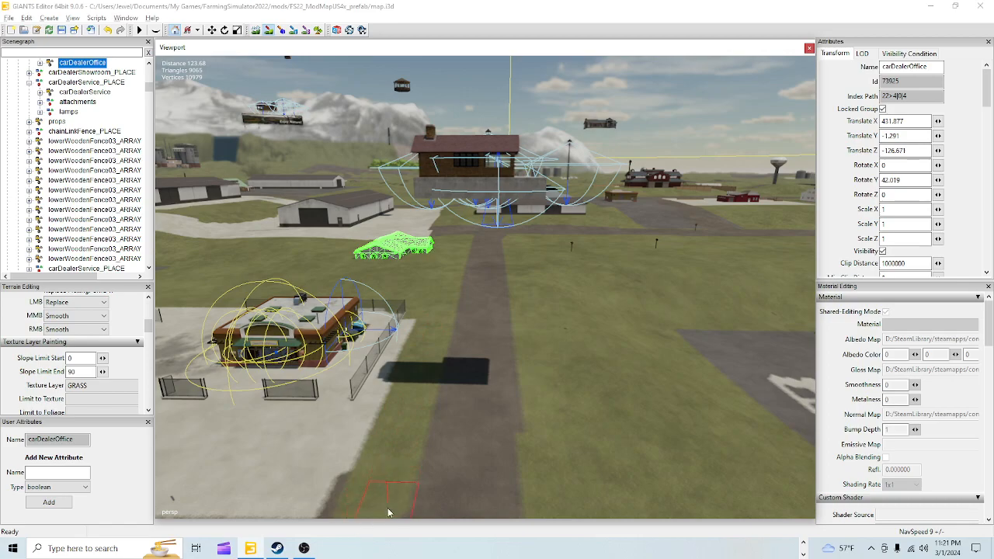
left_click(484, 438, "ctrl")
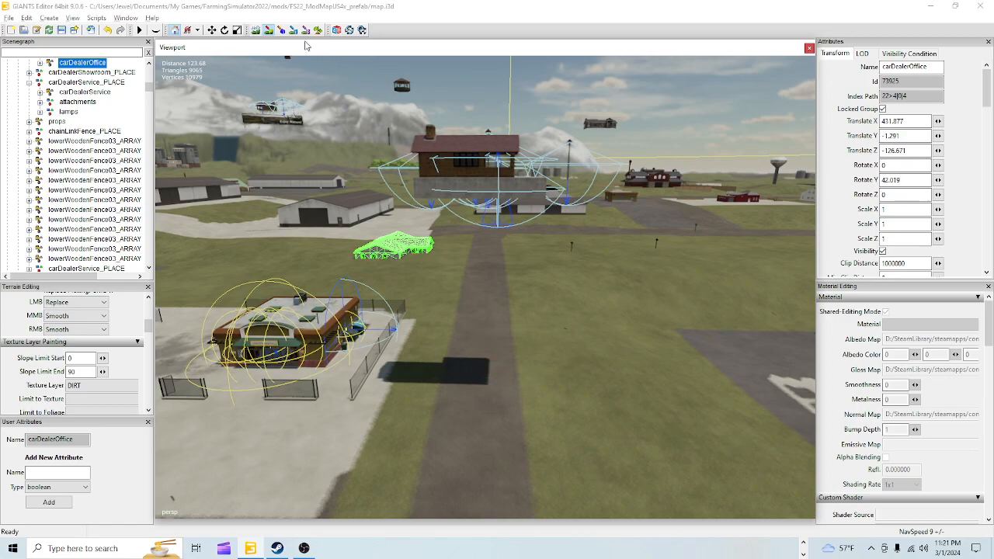
left_click(268, 30)
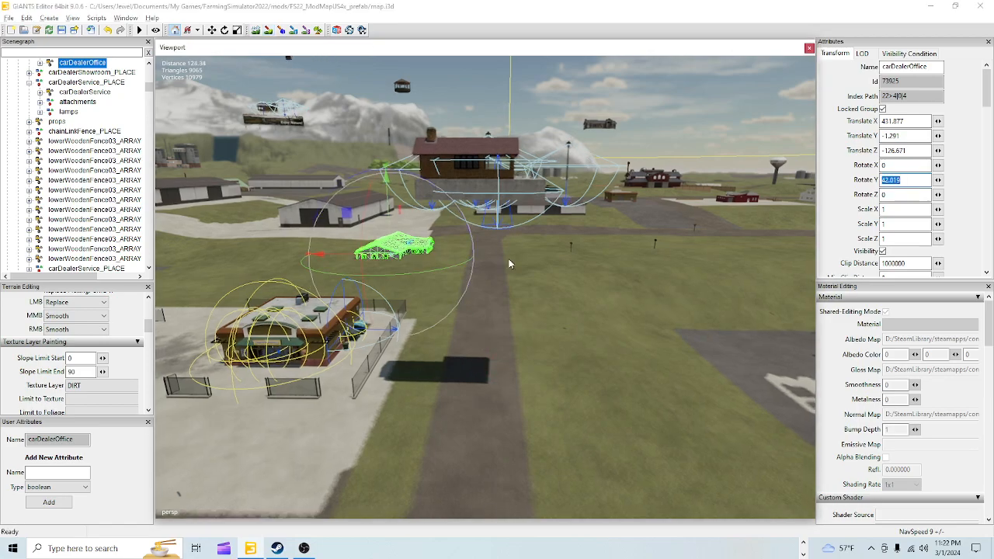
Clean up the grass corners at the road junction beside the concrete lot with the DIRT layer, and save the map
scroll(531, 382, "down", 3)
scroll(531, 382, "up", 5)
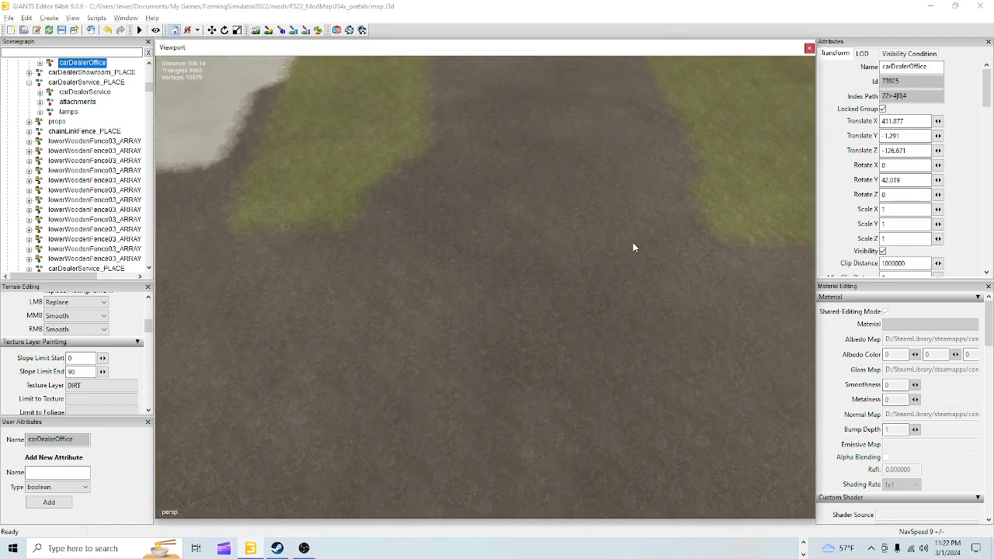
scroll(608, 184, "down", 3)
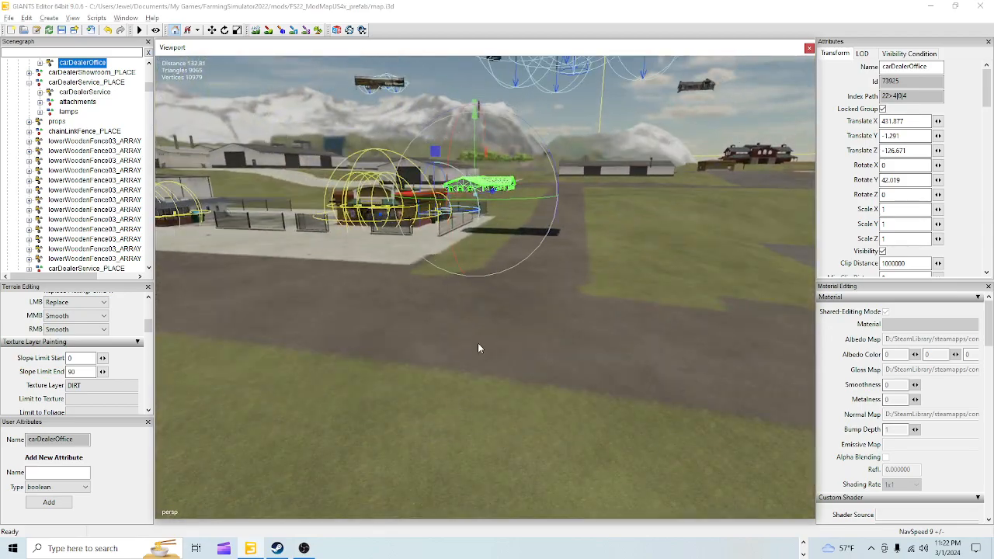
left_click(267, 30)
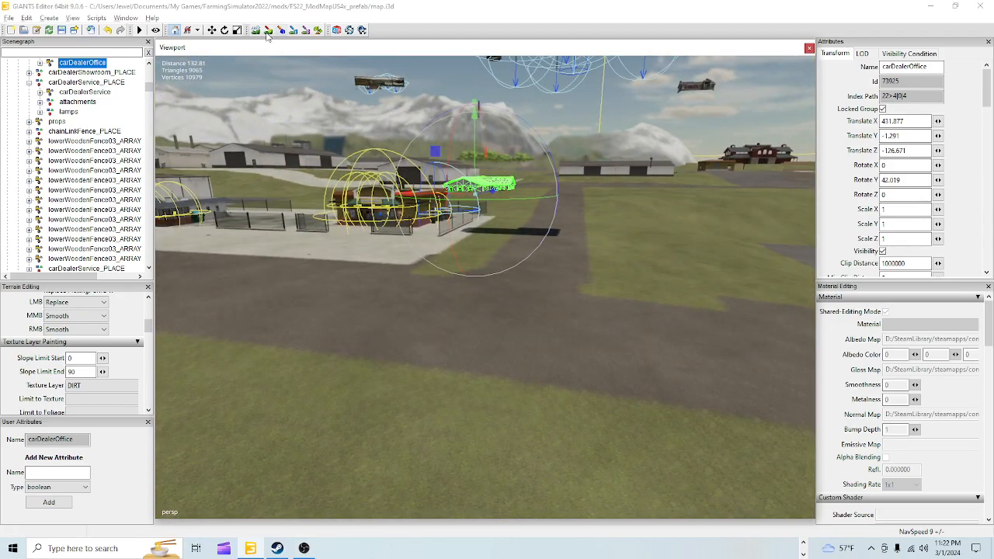
left_click(566, 284)
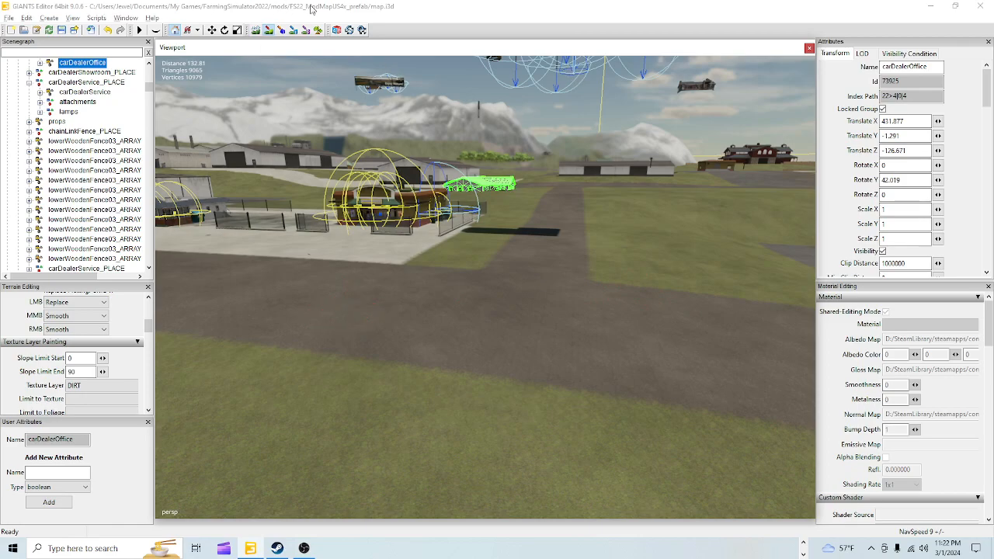
left_click(270, 30)
left_click(62, 30)
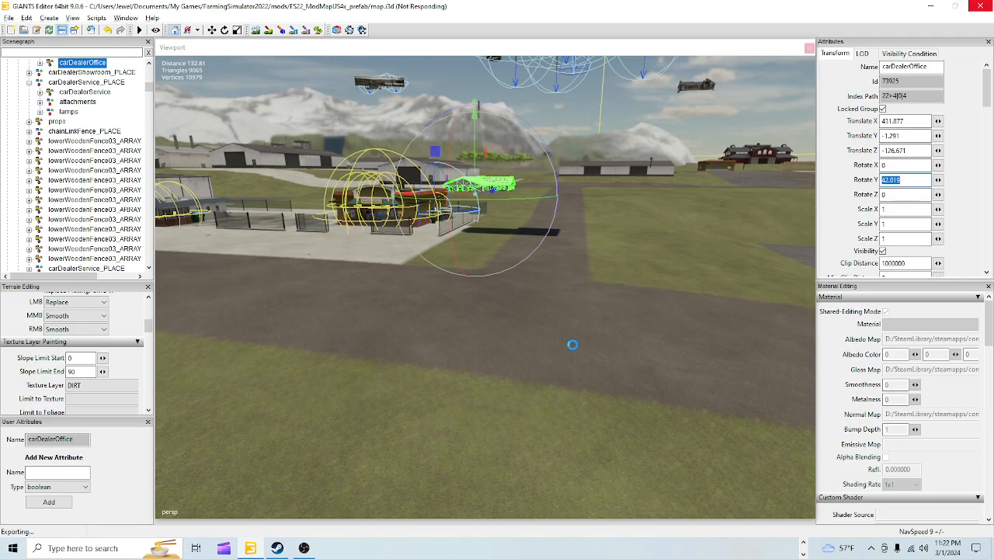
Raise the carDealerOffice building out of the ground to Translate Y 0.29
left_click_drag(519, 403, 570, 266, "alt")
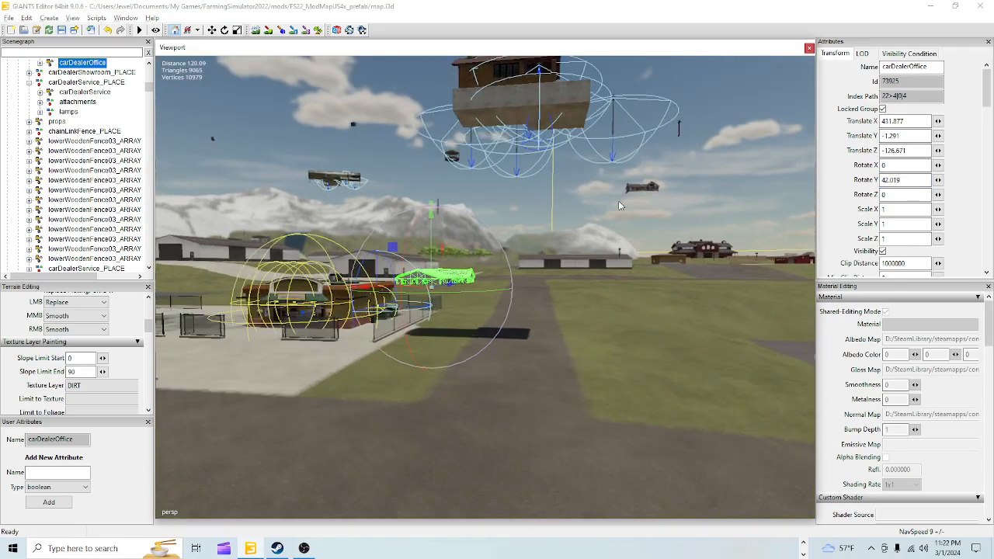
scroll(570, 357, "up", 3)
middle_click_drag(570, 357, 534, 400, "alt")
scroll(620, 317, "up", 3)
left_click_drag(621, 319, 388, 413, "alt")
scroll(536, 257, "down", 3)
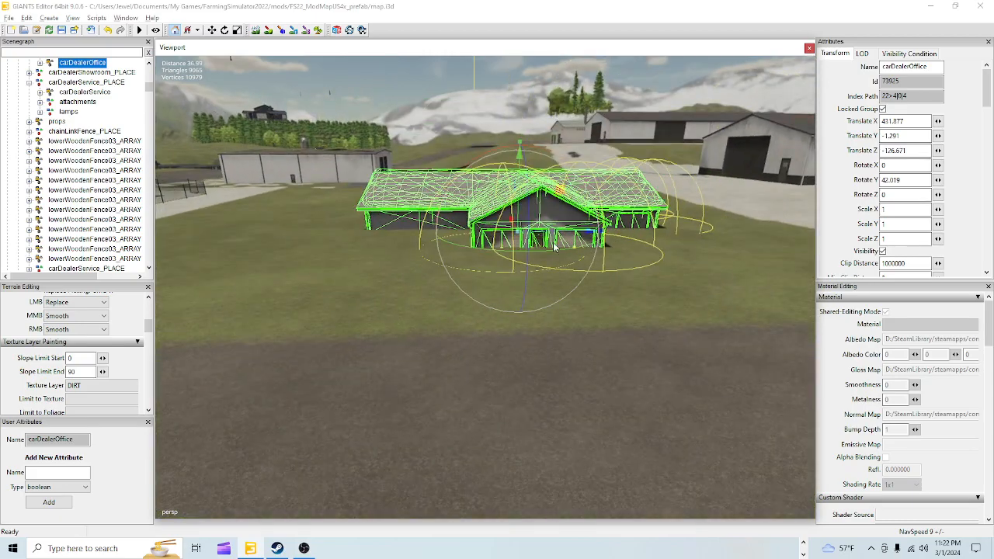
left_click_drag(524, 202, 524, 184)
scroll(536, 336, "up", 3)
left_click_drag(563, 334, 640, 395, "alt")
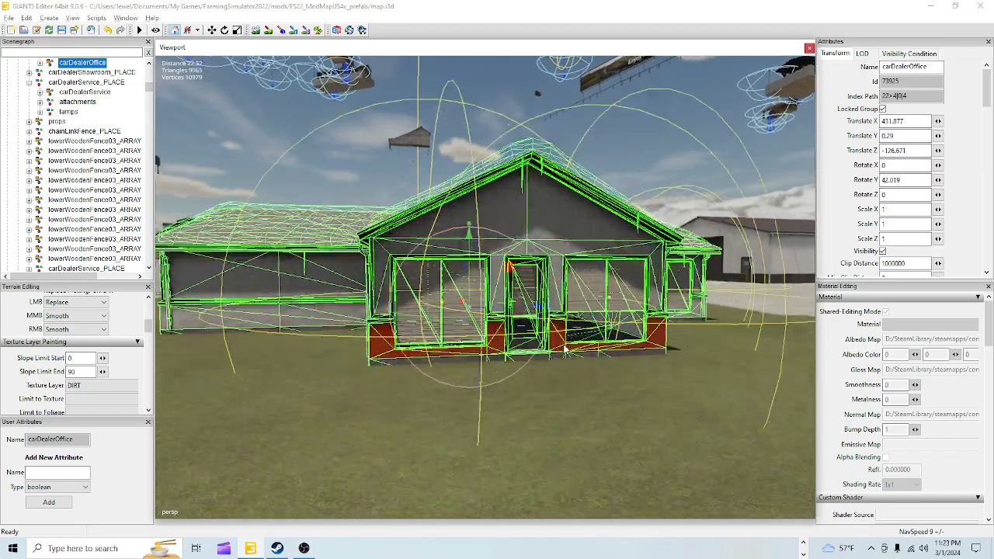
Lower the carDealerOffice building to Translate Y 0.111 so its front doorstep sits just above the grass
scroll(640, 395, "up", 3)
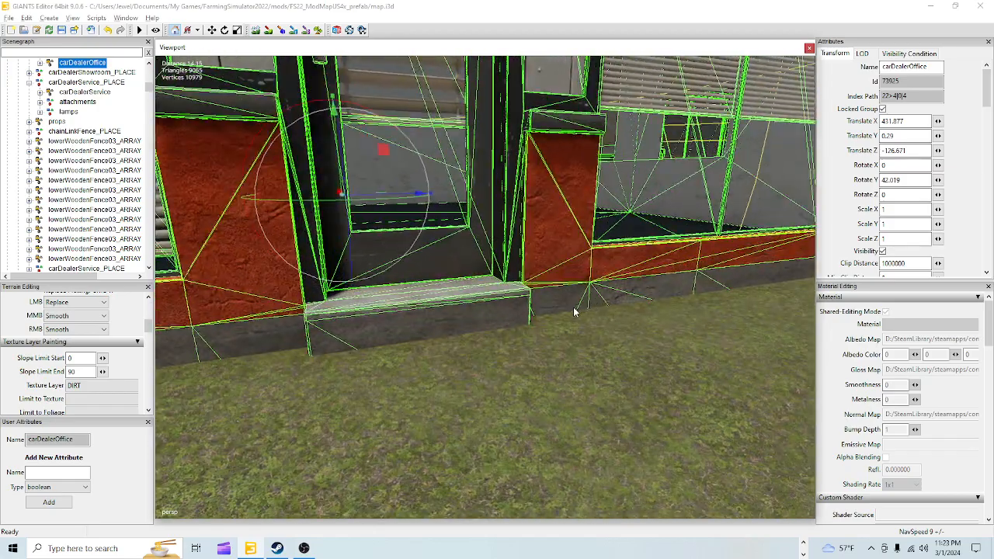
left_click_drag(335, 156, 340, 169)
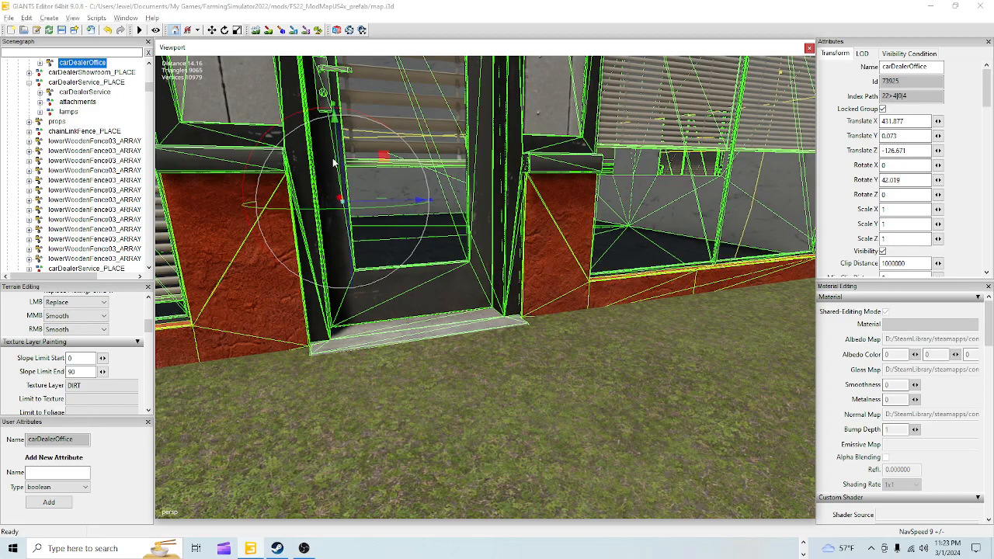
left_click_drag(337, 161, 344, 158)
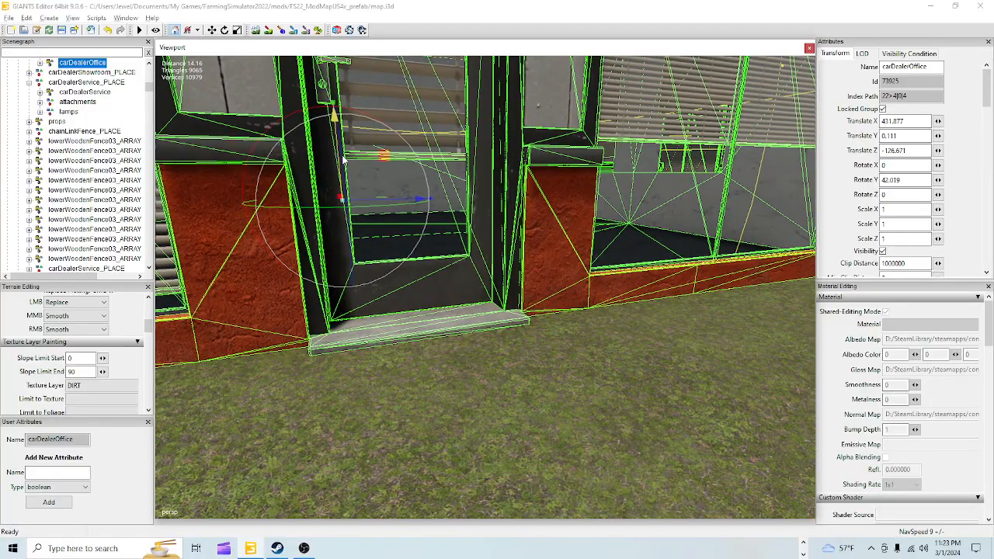
scroll(442, 337, "down", 3)
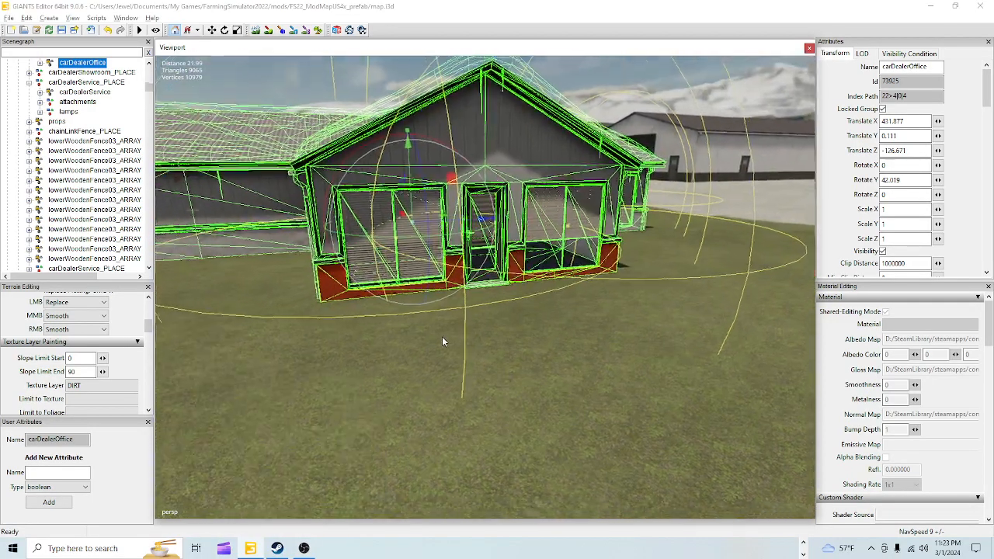
Smooth the terrain around the carDealerOffice building and across the grass toward the concrete lot
left_click_drag(442, 337, 223, 307, "alt")
scroll(494, 317, "up", 5)
right_click_drag(224, 312, 456, 423)
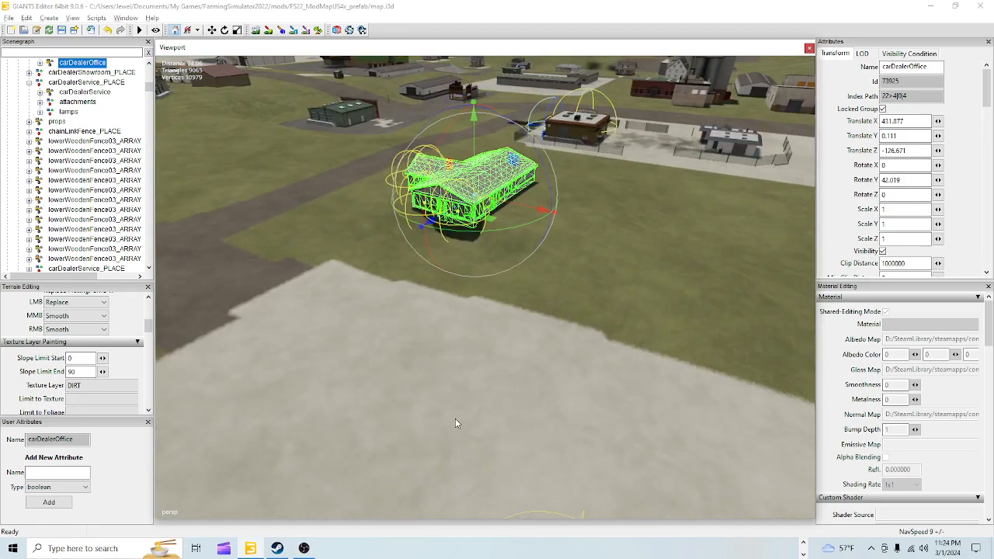
left_click(256, 30)
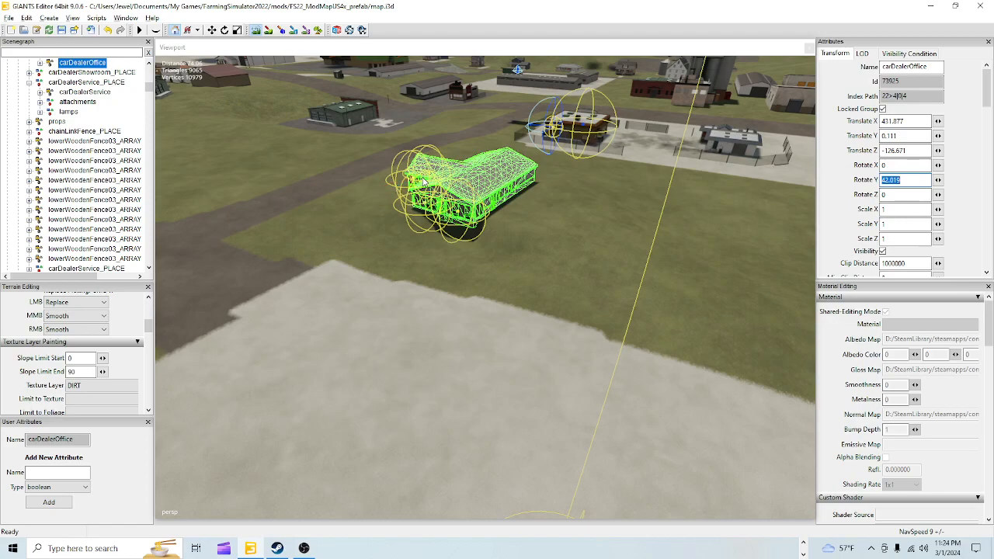
left_click(411, 204)
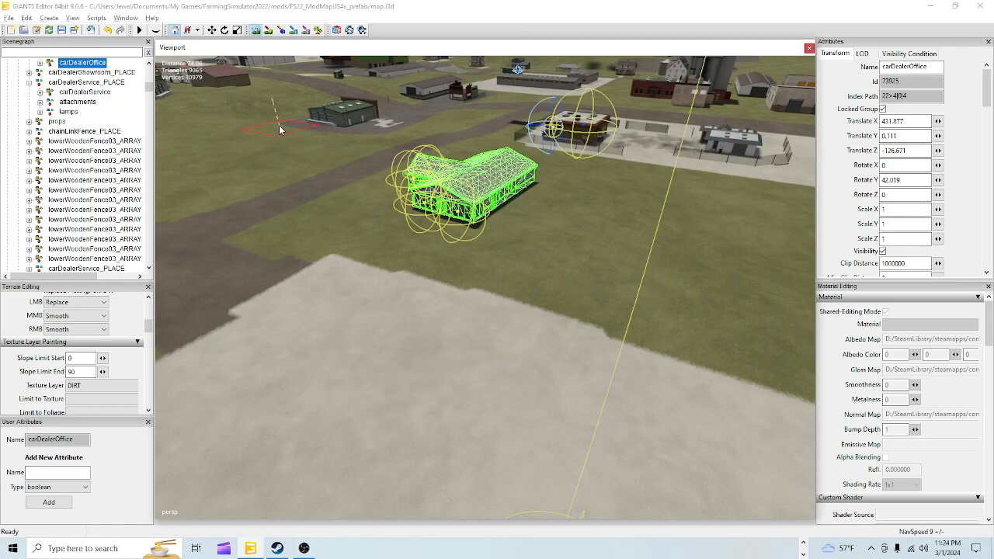
left_click(255, 31)
Smooth the ground again close to the front corner of the carDealerOffice building
mouse_move(320, 291)
right_mouse_down("alt")
mouse_move(330, 276)
mouse_move(434, 257)
right_mouse_up("alt")
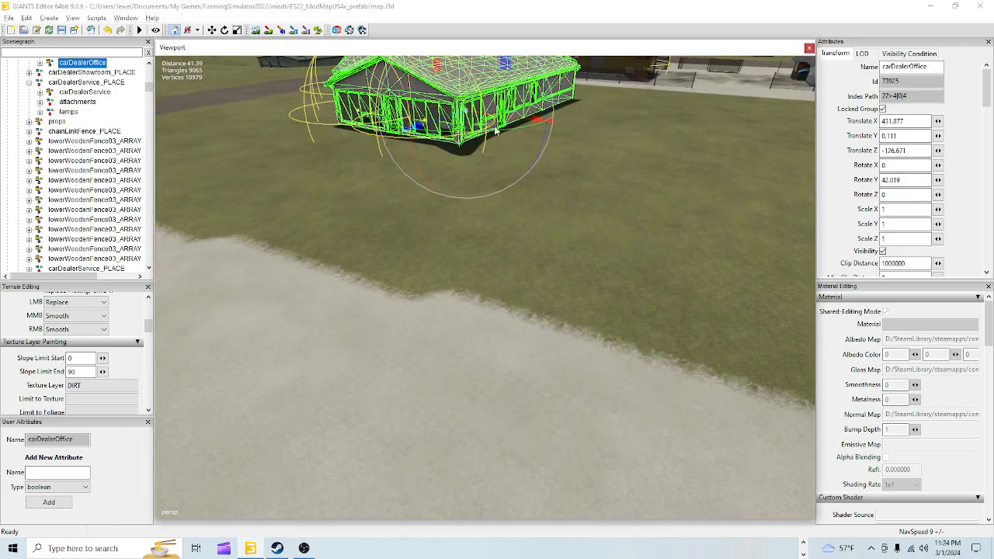
left_click_drag(435, 256, 483, 208, "alt")
right_click_drag(483, 208, 449, 218, "alt")
left_click_drag(449, 218, 485, 233, "alt")
right_click_drag(485, 233, 491, 262, "alt")
left_click_drag(491, 262, 509, 219, "alt")
right_click_drag(509, 223, 458, 249, "alt")
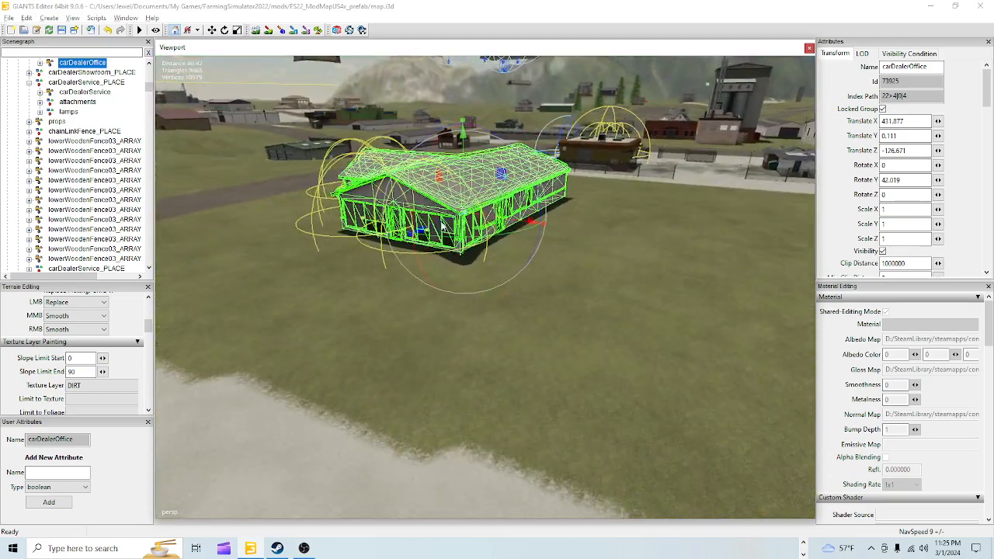
left_click(256, 30)
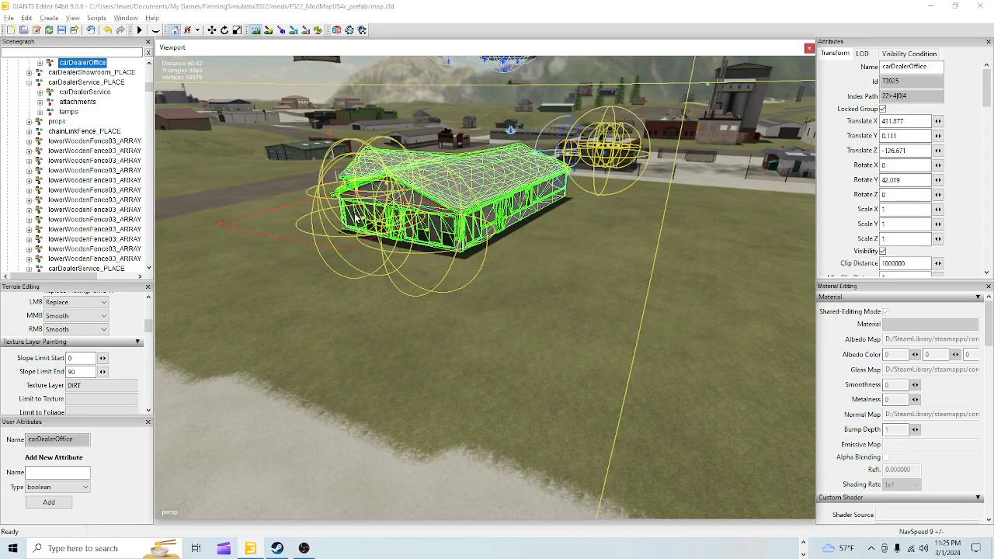
left_click(253, 33)
Move the carDealerOffice building across the grass to Translate X 439.902 and Translate Z -133.902
scroll(337, 287, "up", 8)
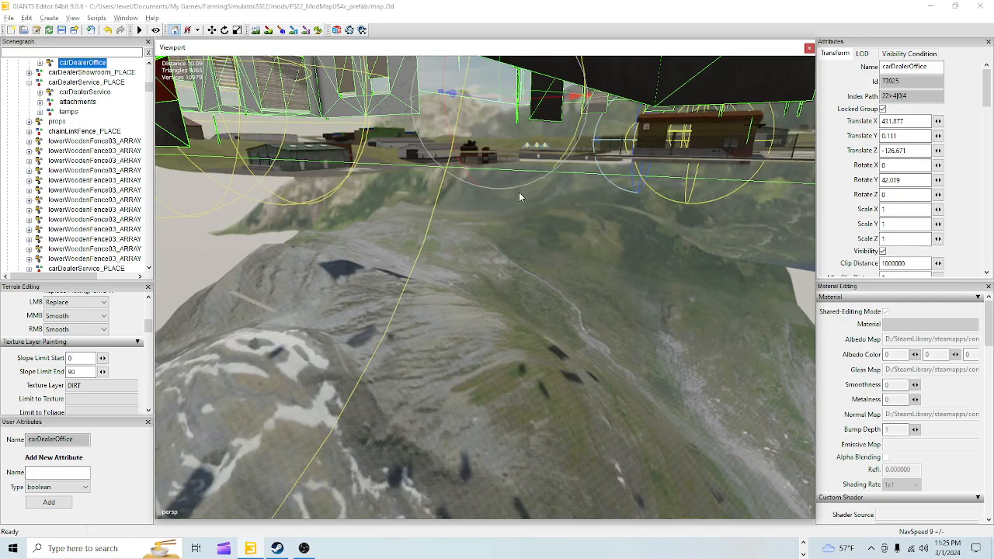
left_click_drag(519, 193, 503, 163, "alt")
scroll(504, 163, "up", 3)
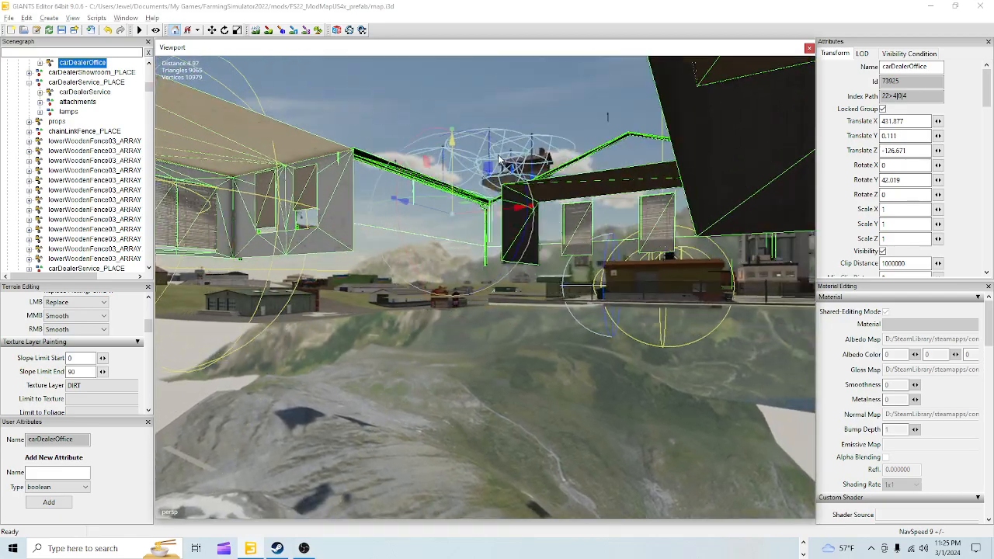
left_click_drag(532, 113, 655, 291, "alt")
scroll(599, 287, "up", 6)
left_click_drag(585, 289, 602, 262, "alt")
right_click_drag(670, 273, 528, 427)
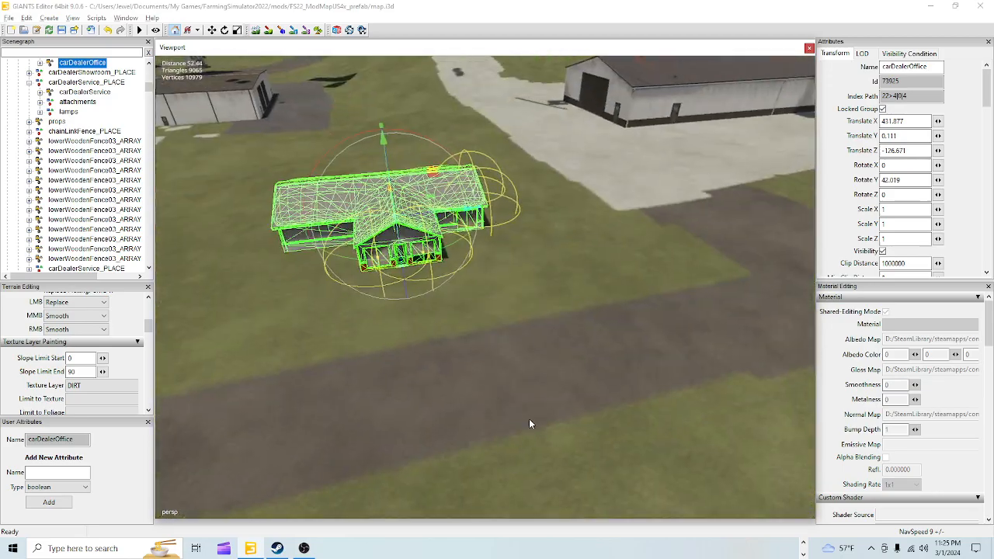
right_click_drag(531, 364, 472, 372)
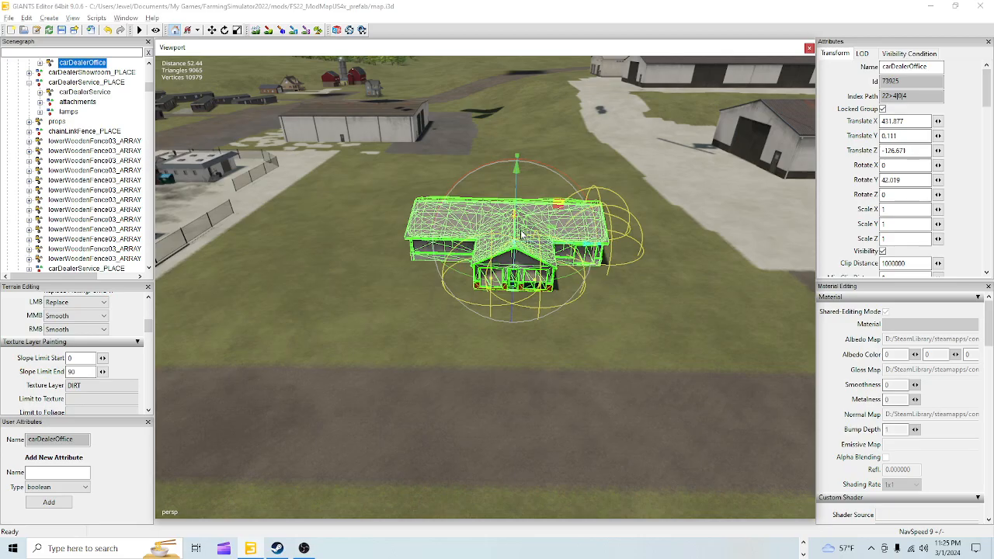
right_click_drag(522, 232, 472, 207)
key("f")
left_click_drag(392, 254, 504, 242)
right_click_drag(503, 243, 438, 219)
Smooth the grass terrain between the green-roofed building and the gravel road, and save the map
left_click_drag(438, 219, 707, 198, "alt")
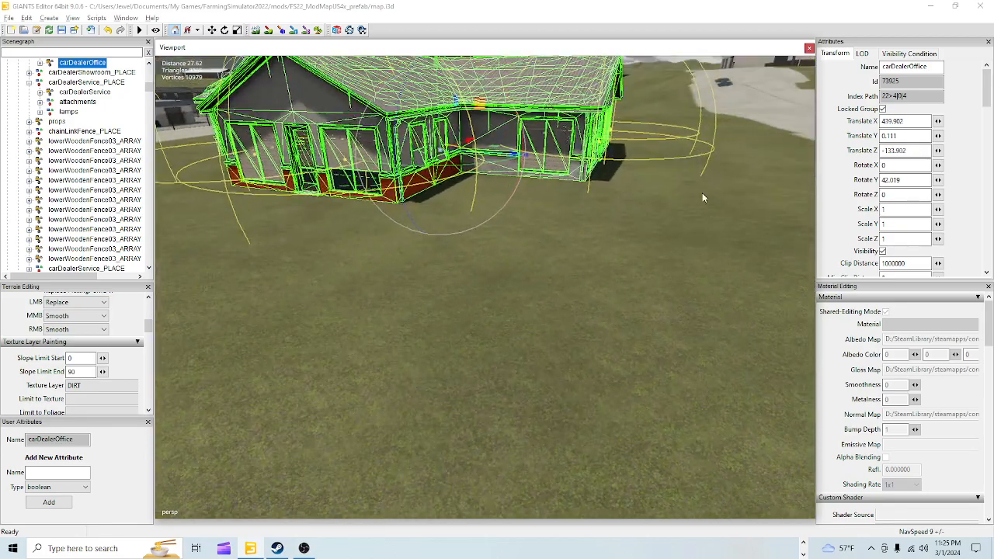
right_click_drag(707, 197, 384, 335, "alt")
right_click_drag(528, 211, 163, 495, "alt")
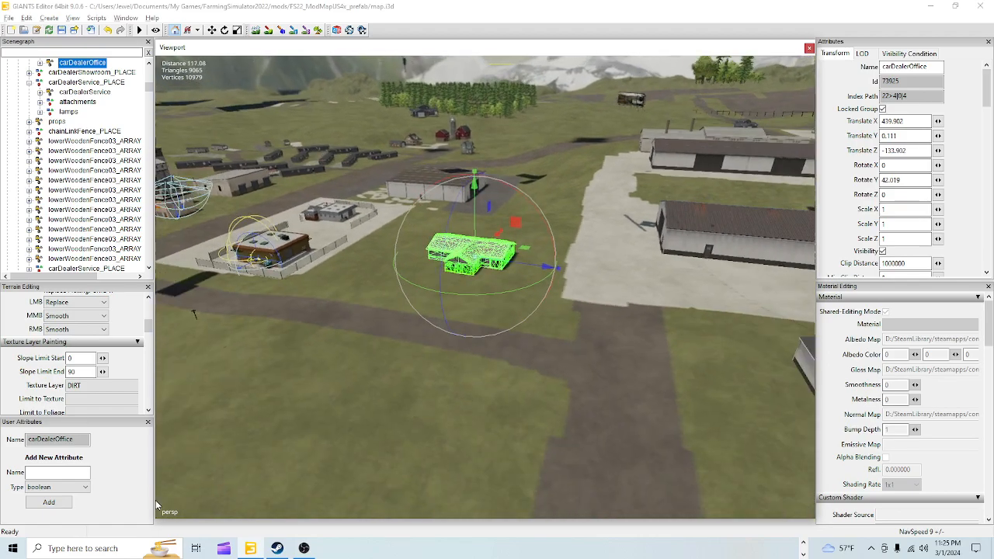
right_click_drag(435, 360, 514, 270)
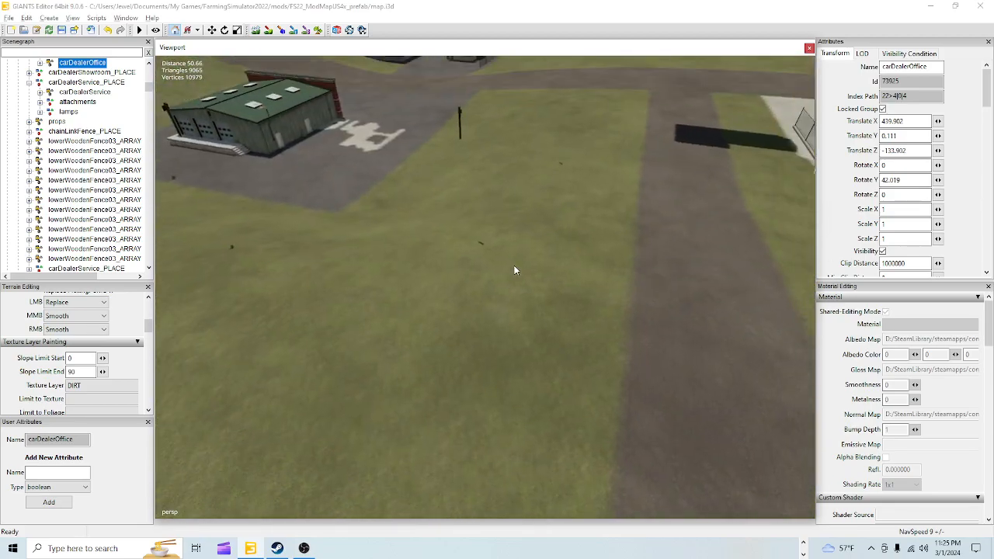
left_click(256, 32)
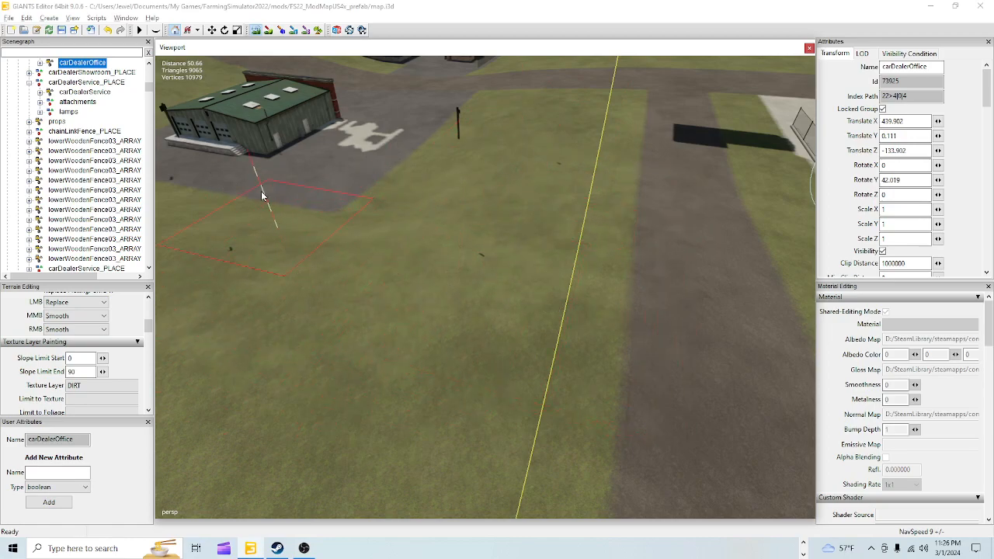
left_click(61, 31)
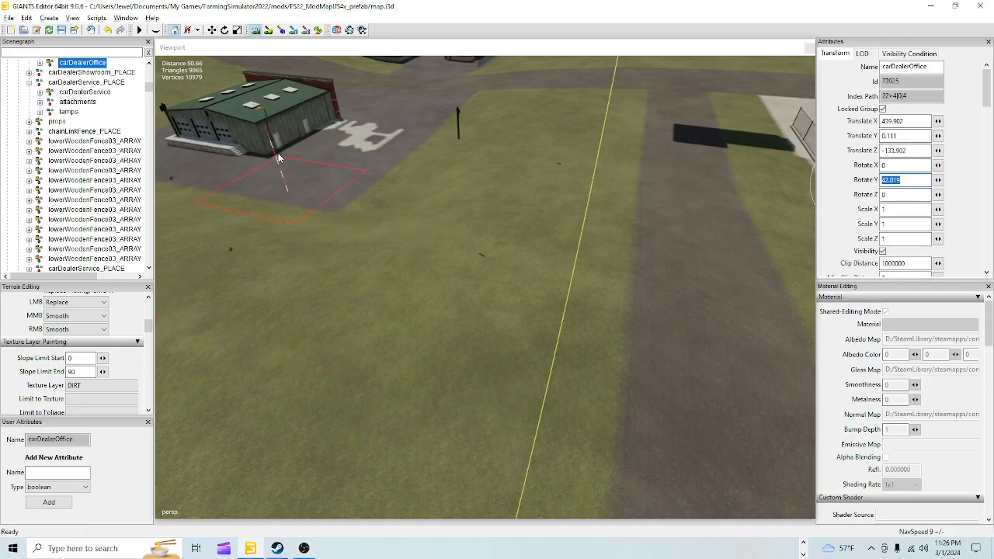
left_click(253, 31)
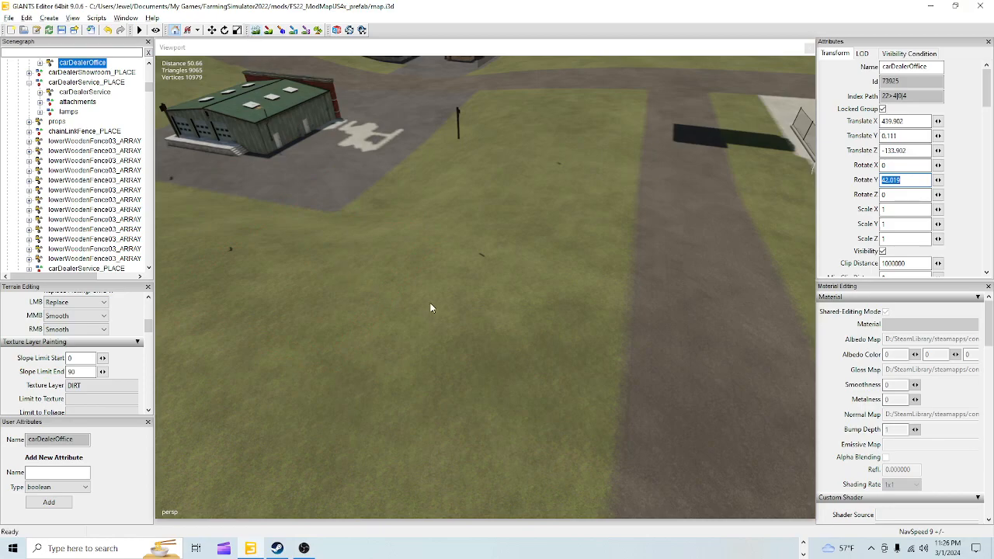
Examine the moved carDealerOffice building and the grass between it and the road from several angles
left_click_drag(274, 347, 822, 289, "alt")
key("f")
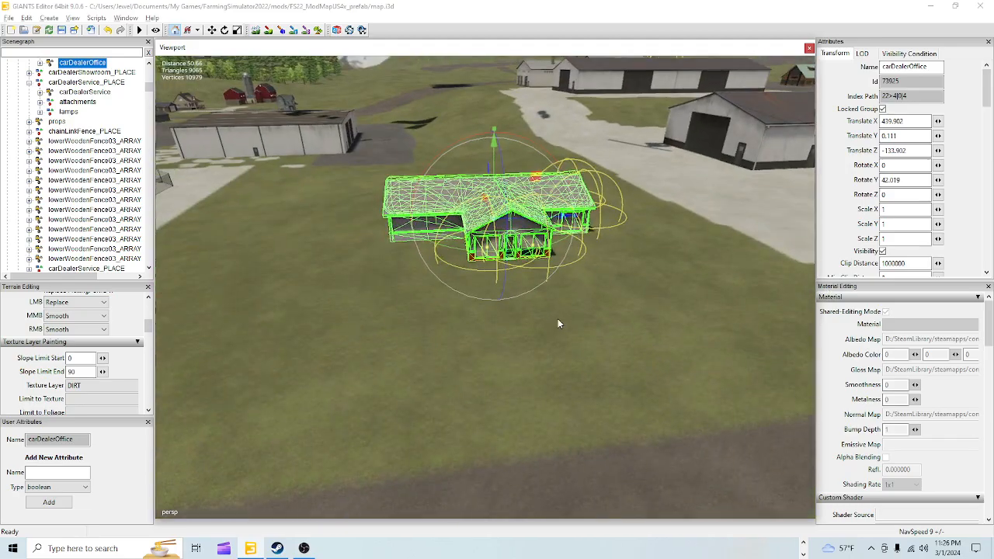
scroll(572, 255, "up", 5)
left_click_drag(565, 303, 615, 237, "alt")
scroll(543, 337, "down", 5)
scroll(542, 347, "down", 3)
scroll(435, 464, "up", 5)
scroll(614, 238, "down", 4)
left_click_drag(386, 415, 499, 281, "alt")
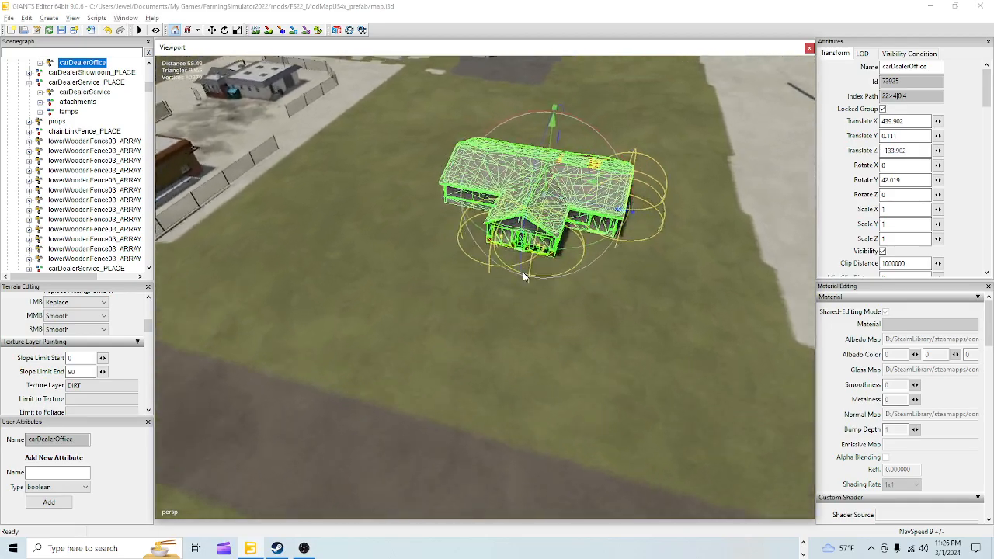
scroll(469, 349, "up", 5)
mouse_move(469, 349)
left_mouse_down("alt")
mouse_move(454, 370)
mouse_move(541, 269)
mouse_move(480, 336)
left_mouse_up("alt")
scroll(541, 268, "up", 7)
scroll(544, 267, "down", 8)
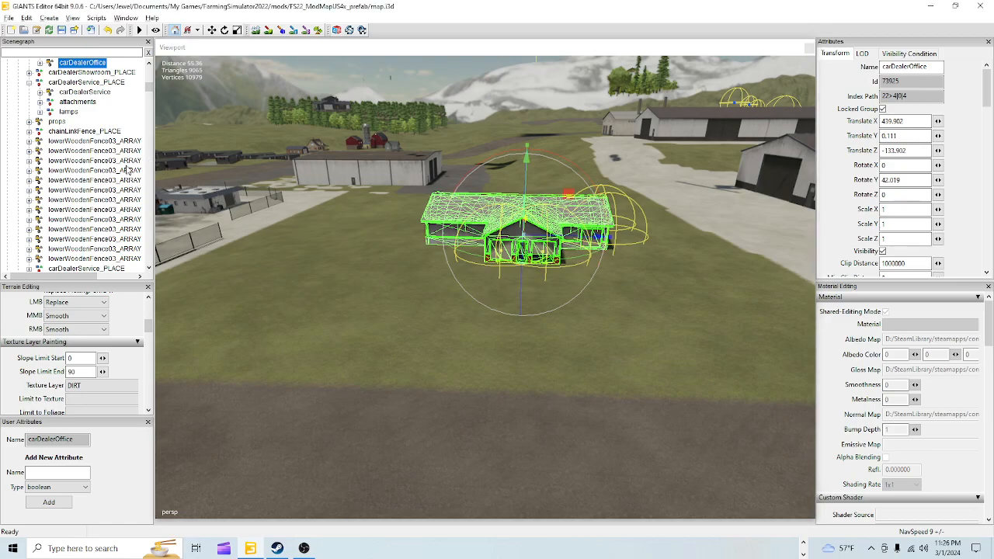
Paint the grass around and in front of the carDealerOffice building with the COBBLESTONE texture layer, up to the road edge
left_click(107, 385)
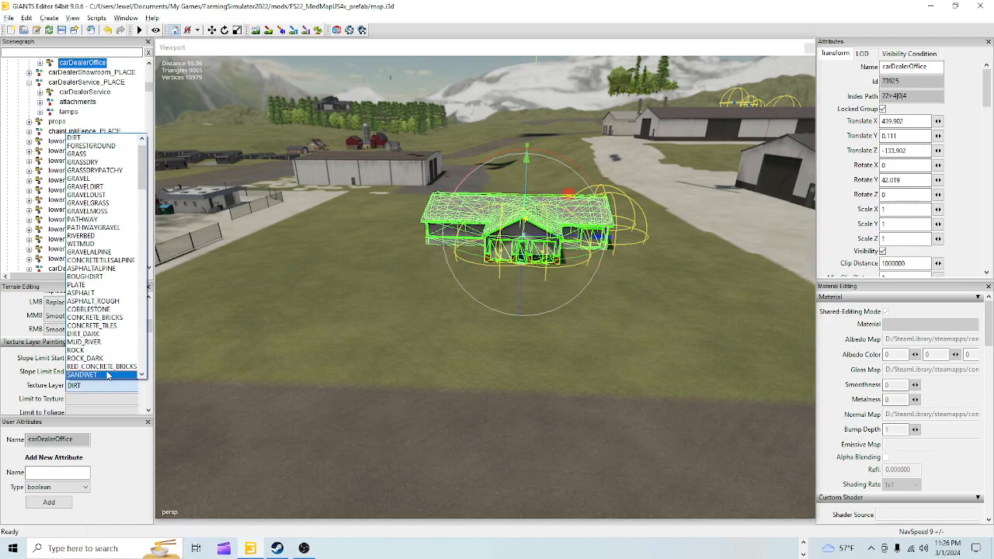
scroll(103, 315, "down", 2)
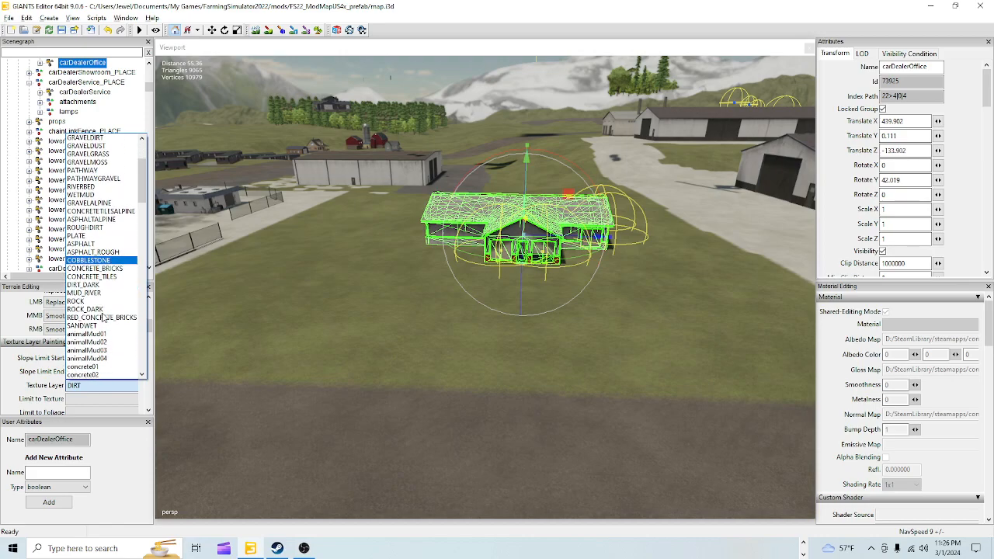
scroll(103, 318, "down", 1)
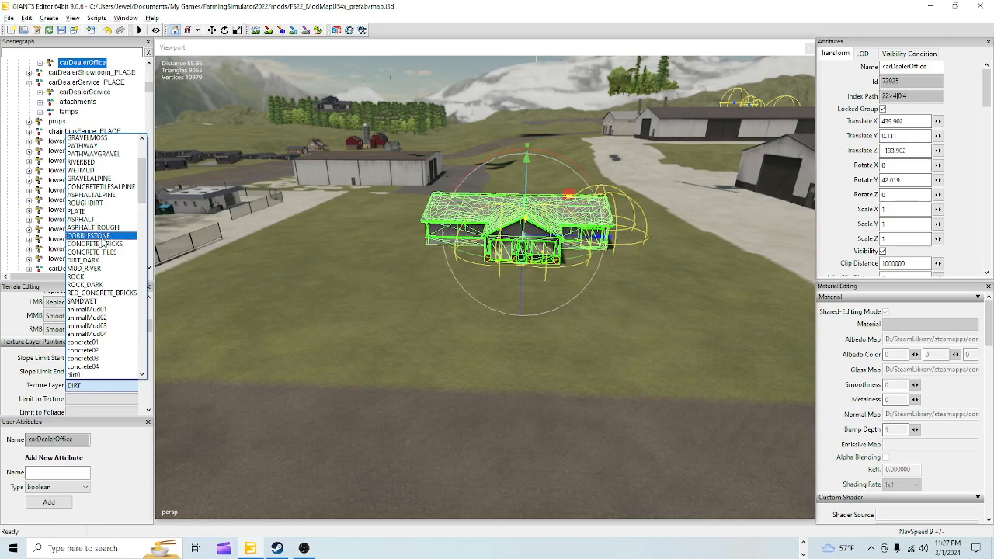
left_click(89, 235)
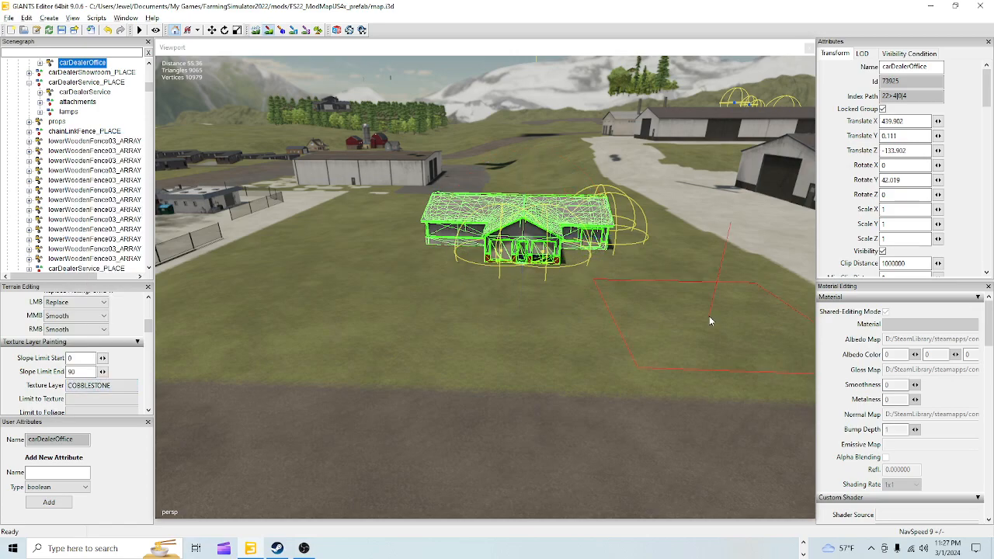
mouse_move(561, 300)
left_mouse_down()
mouse_move(574, 269)
mouse_move(597, 263)
mouse_move(629, 328)
mouse_move(400, 314)
mouse_move(297, 320)
mouse_move(301, 301)
mouse_move(358, 248)
mouse_move(442, 266)
mouse_move(511, 226)
mouse_move(607, 234)
mouse_move(668, 325)
left_mouse_up()
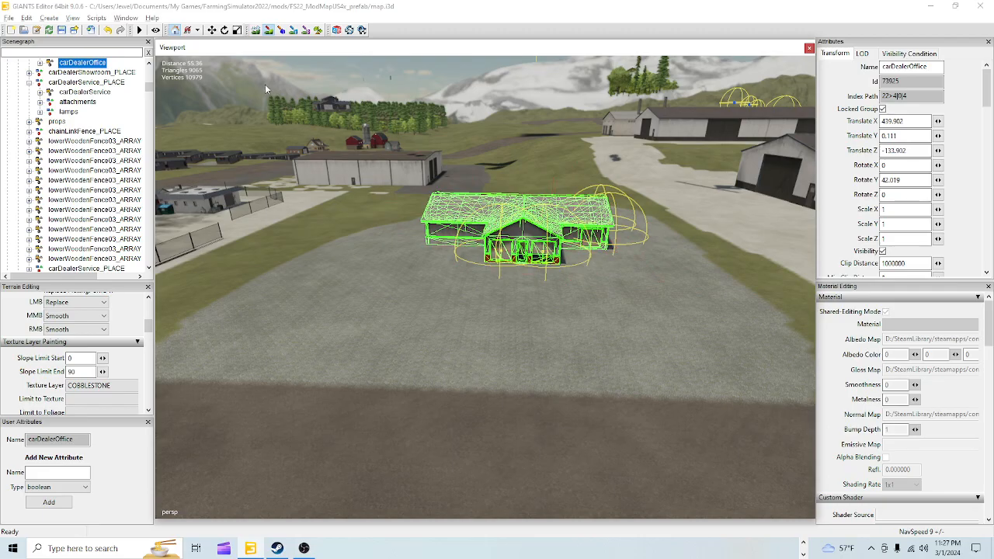
left_click(269, 31)
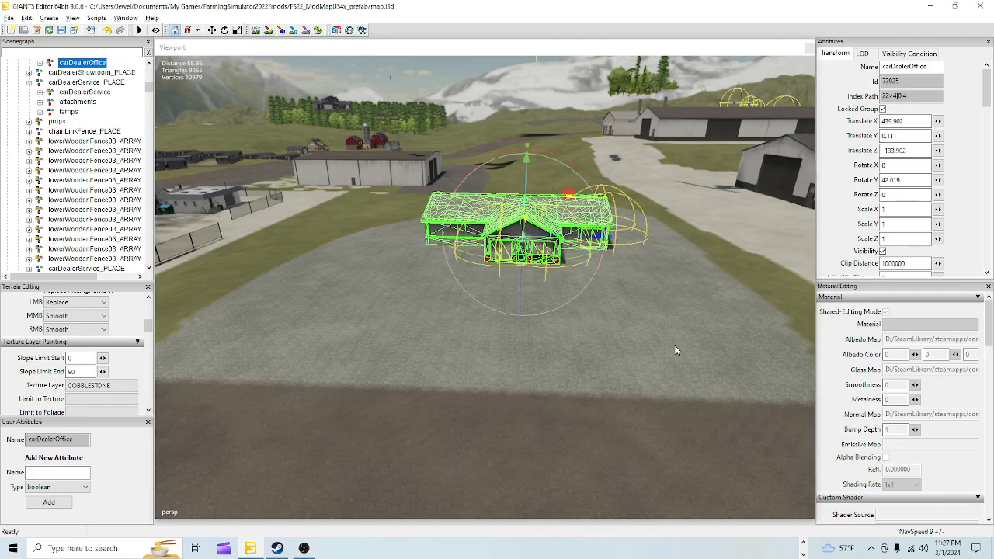
Examine the cobblestone lot and the adjoining road from several sides, and deselect the carDealerOffice building
right_click_drag(456, 432, 604, 189, "alt")
left_click_drag(458, 307, 385, 341, "alt")
scroll(384, 341, "down", 6)
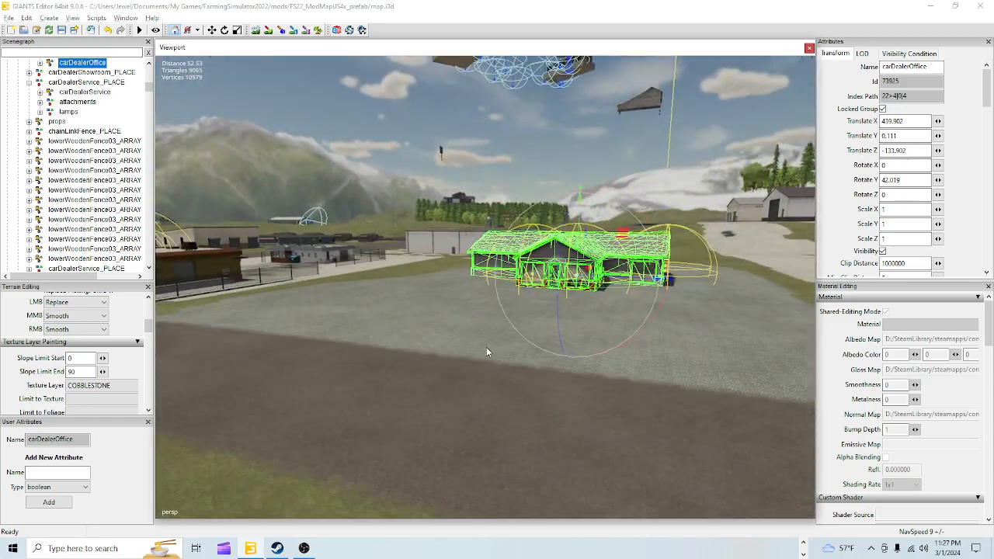
left_click_drag(486, 348, 515, 253, "alt")
right_click_drag(515, 254, 437, 379, "alt")
left_click_drag(437, 379, 575, 392, "alt")
left_click_drag(533, 320, 477, 303, "alt")
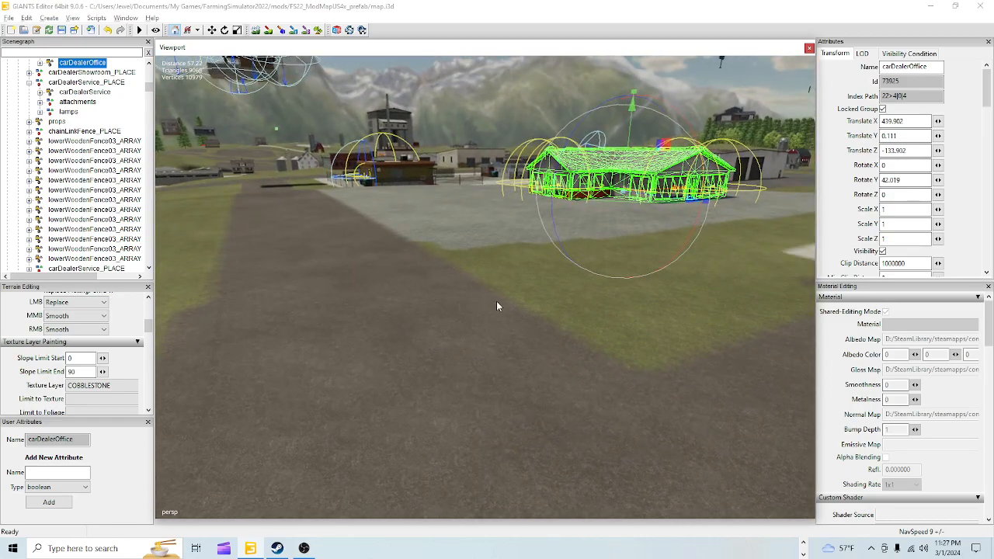
left_click(700, 76)
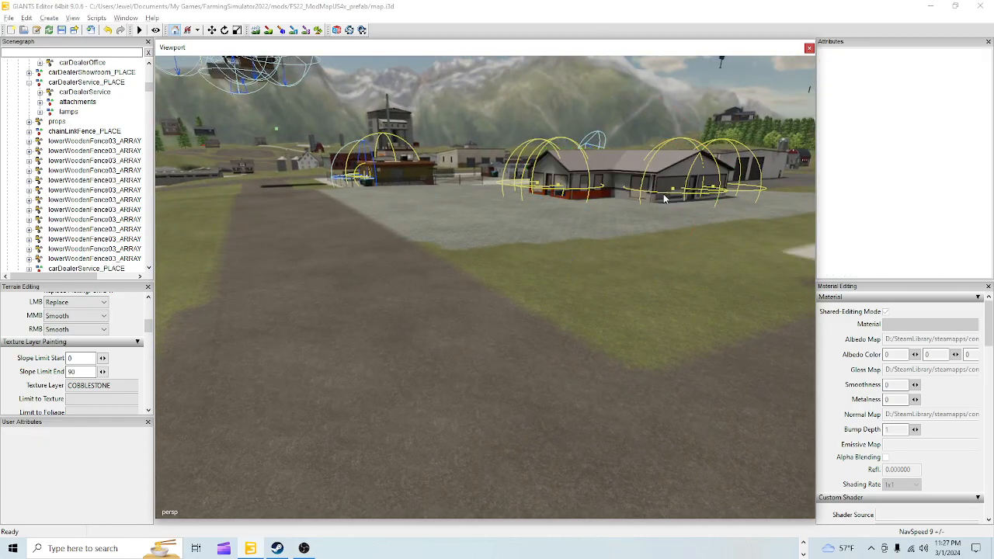
Smooth the terrain along the gravel road and its junction beside the long barn
left_click_drag(607, 235, 346, 234, "alt")
left_click_drag(404, 275, 522, 234, "alt")
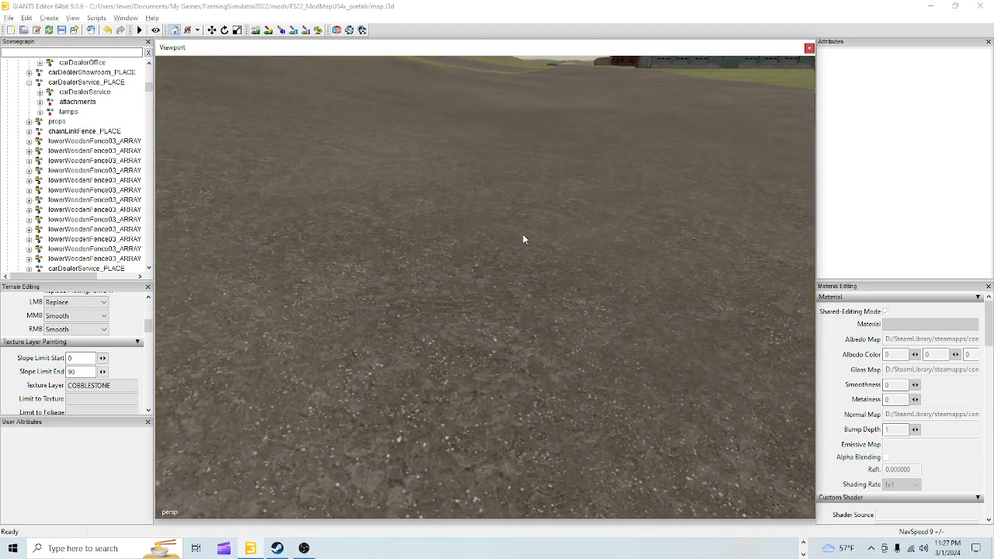
scroll(433, 308, "down", 3)
left_click_drag(434, 313, 385, 404, "alt")
left_click(264, 30)
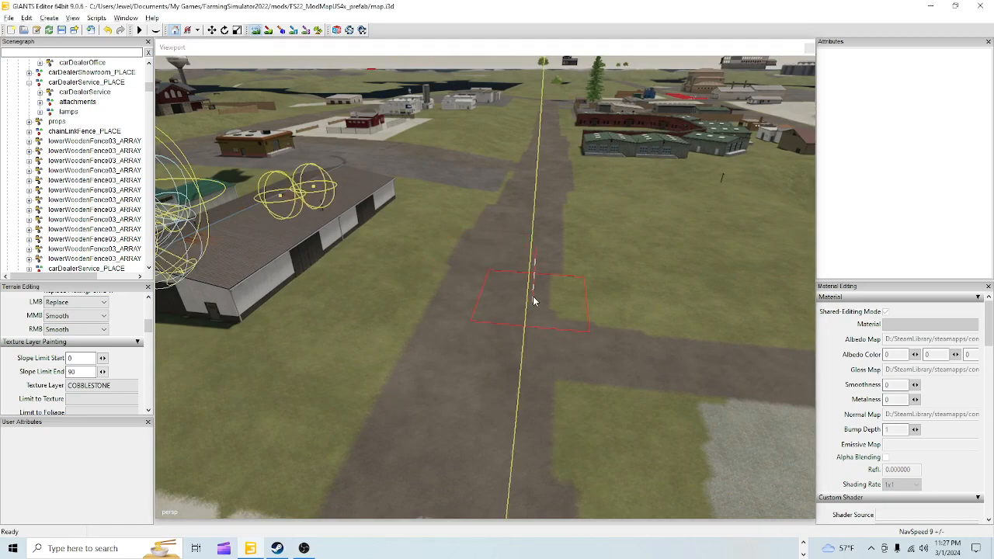
left_click(515, 273)
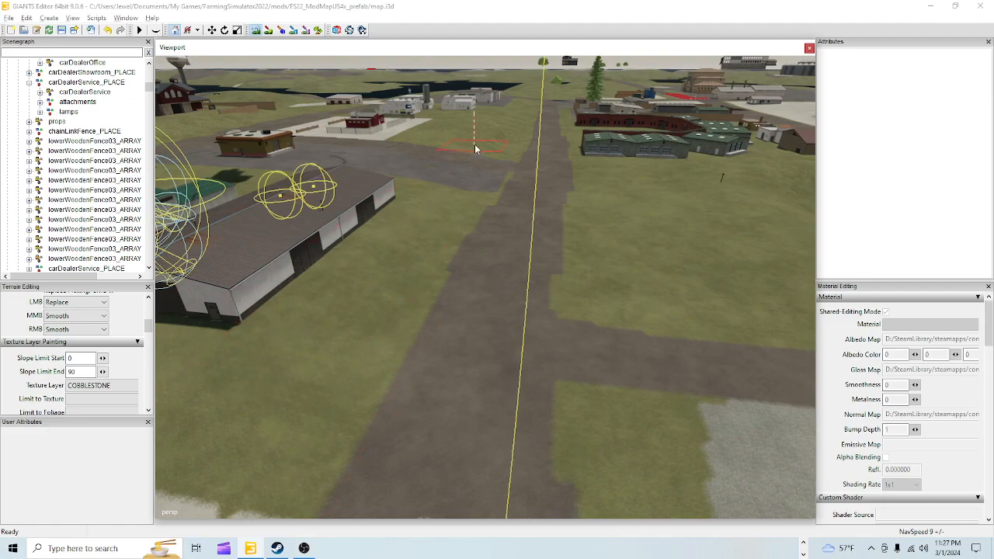
left_click(258, 29)
Inspect the road edges, the concrete lot and the cobblestone border in front of the office building up close
left_click_drag(506, 247, 516, 262, "alt")
right_click_drag(518, 262, 455, 284)
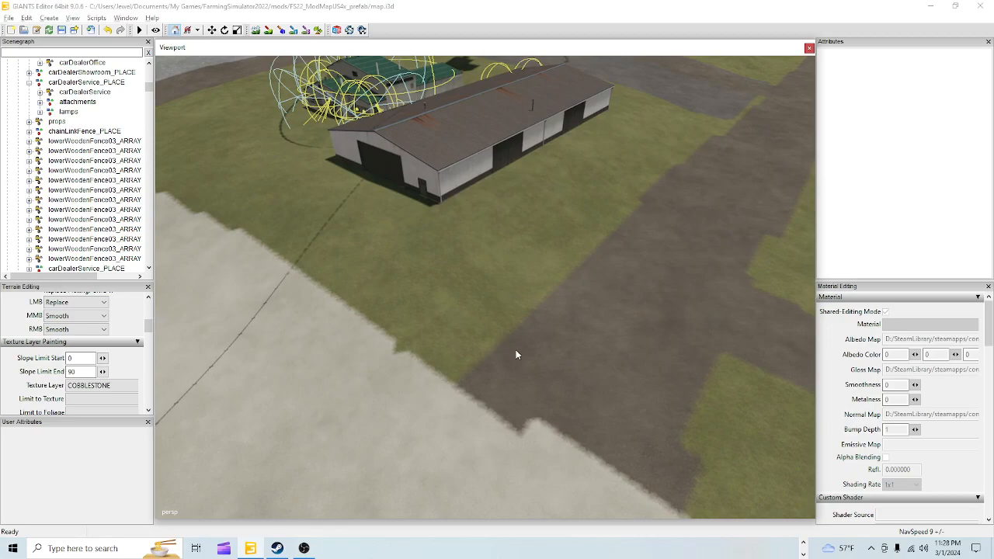
right_click_drag(547, 448, 516, 369)
left_click_drag(589, 328, 505, 320, "alt")
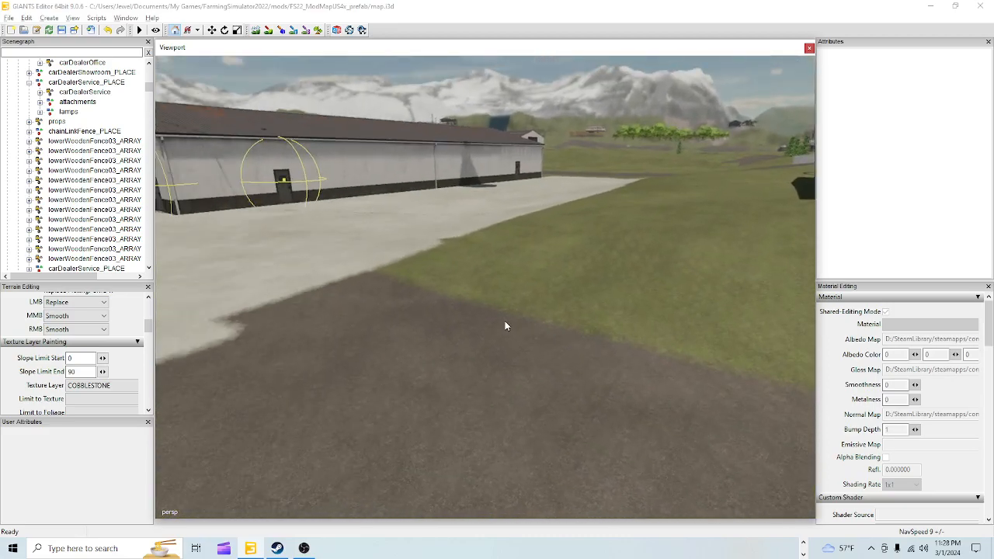
right_click_drag(548, 352, 409, 365)
right_click(507, 321)
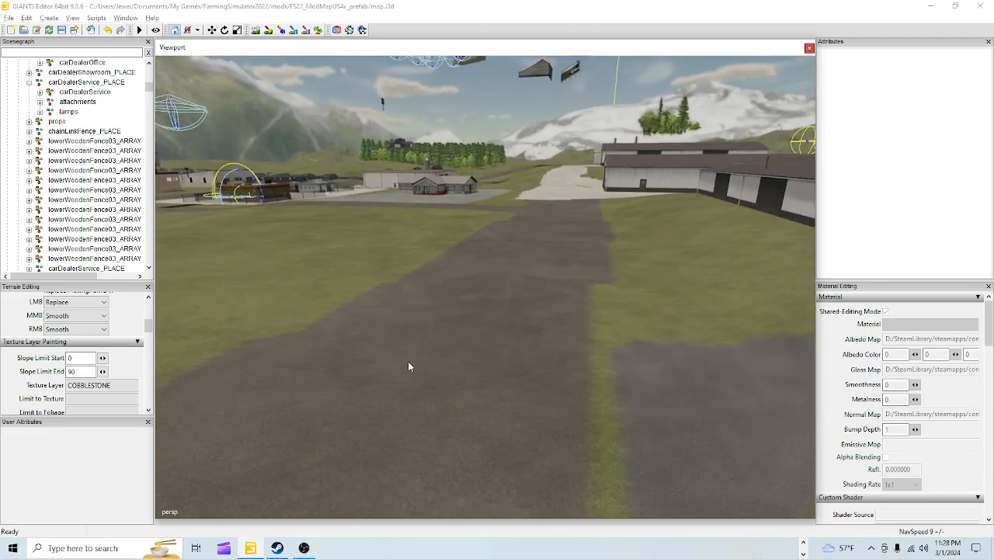
right_click_drag(411, 381, 541, 283)
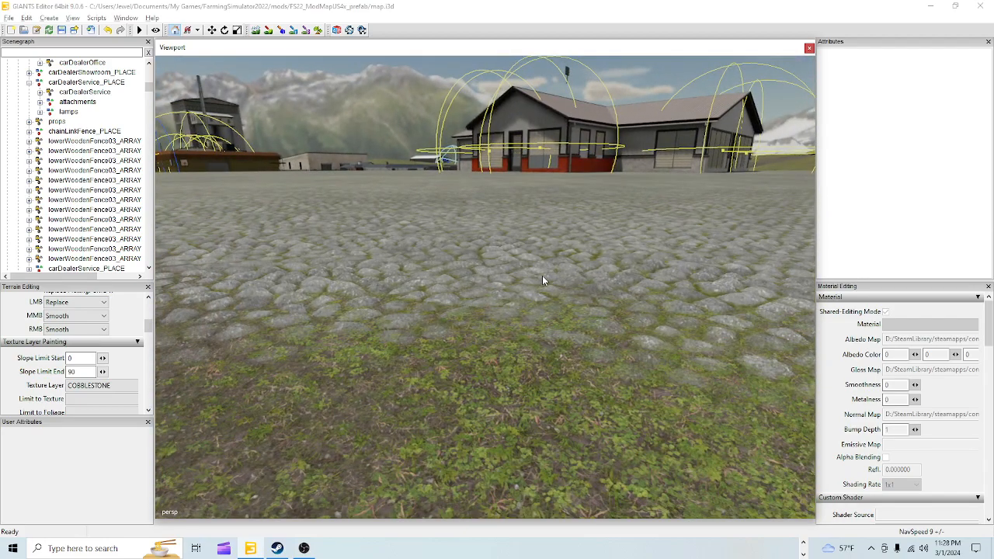